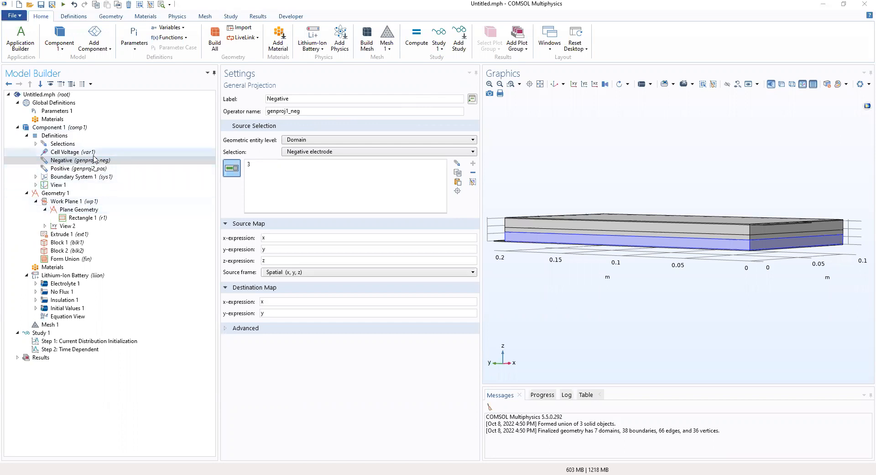
# Review the global parameters, Work Plane 1, the Cell Voltage probe, and the Negative and Positive general projection operators
pyautogui.click(69, 112)
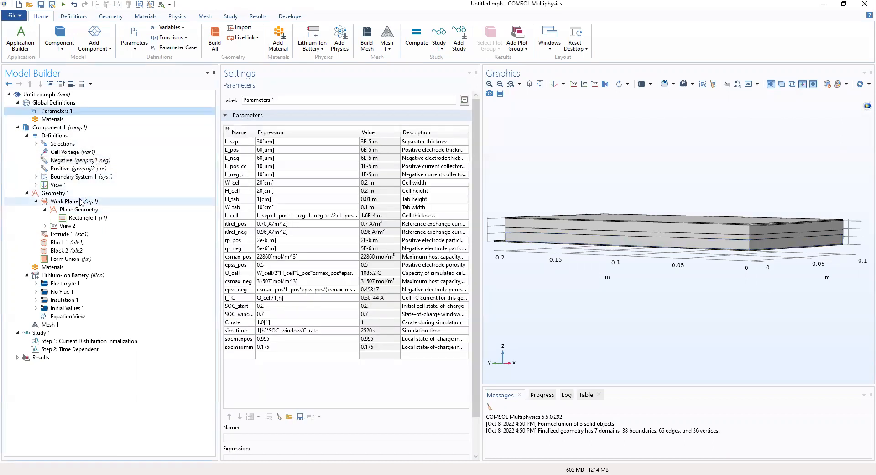
pyautogui.click(81, 201)
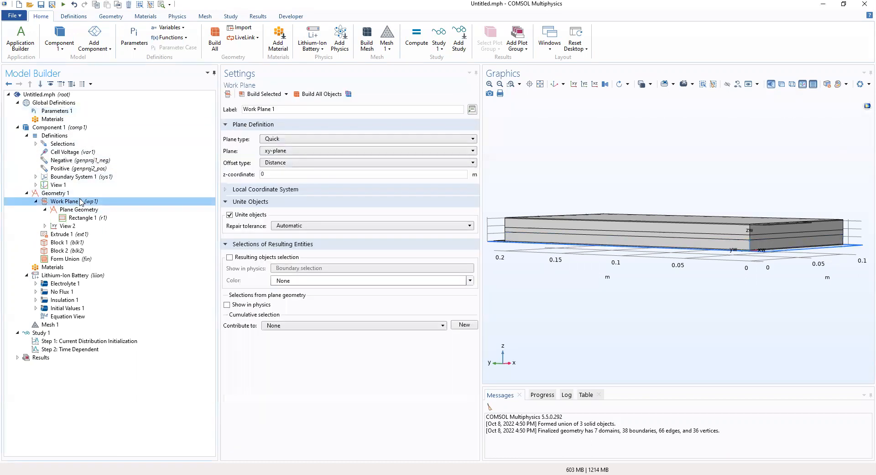
pyautogui.click(84, 153)
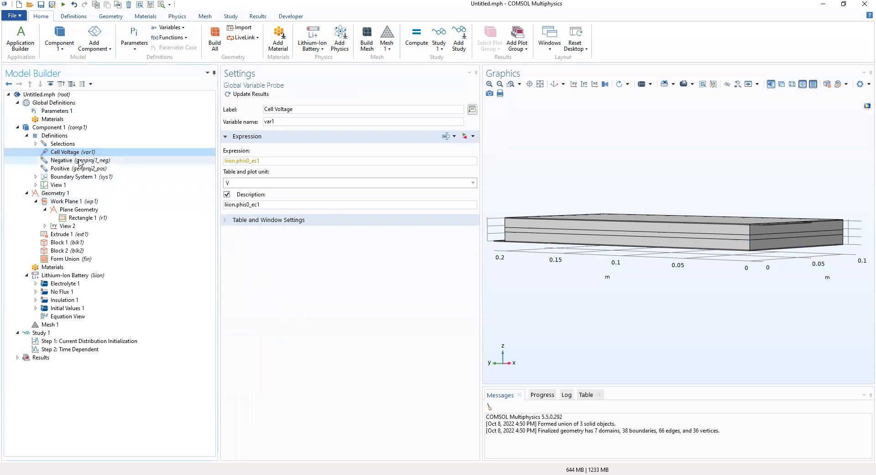
pyautogui.click(79, 162)
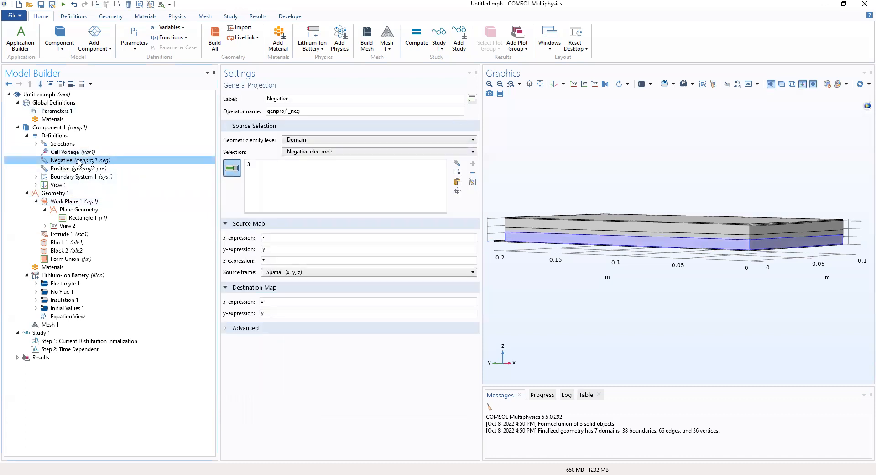
pyautogui.click(75, 170)
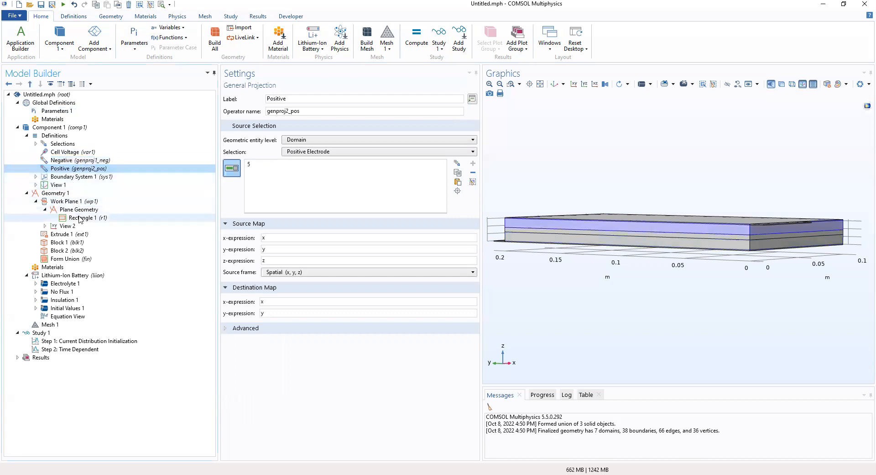
# Add the built-in materials Copper and Aluminum to Component 1
pyautogui.click(71, 268)
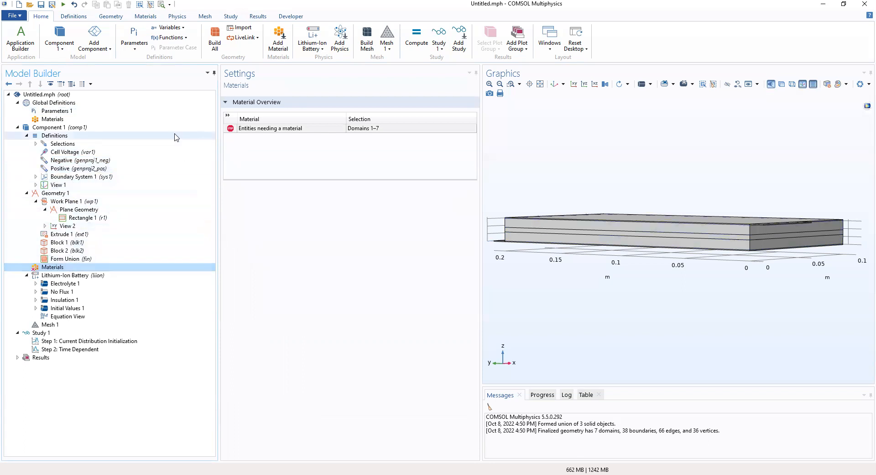
pyautogui.click(265, 49)
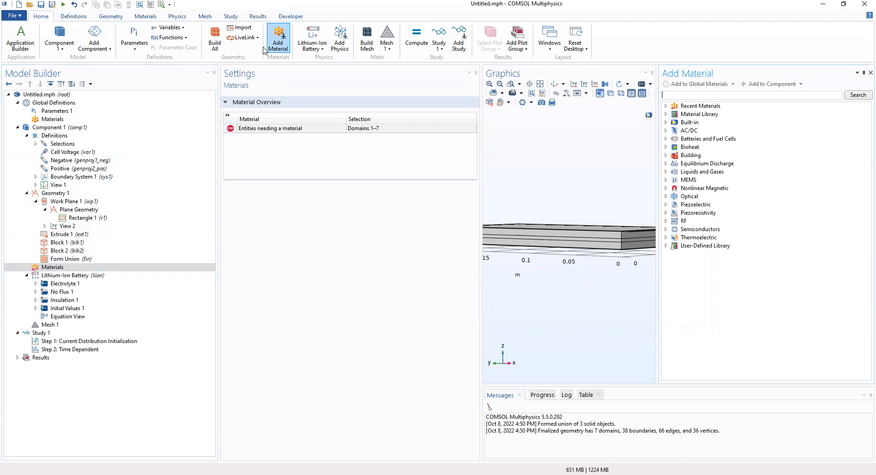
pyautogui.click(694, 95)
pyautogui.click(666, 122)
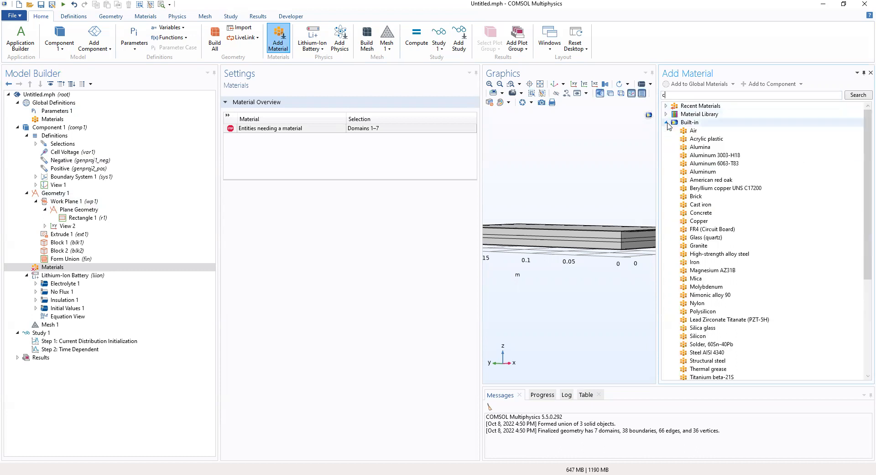
pyautogui.click(706, 222)
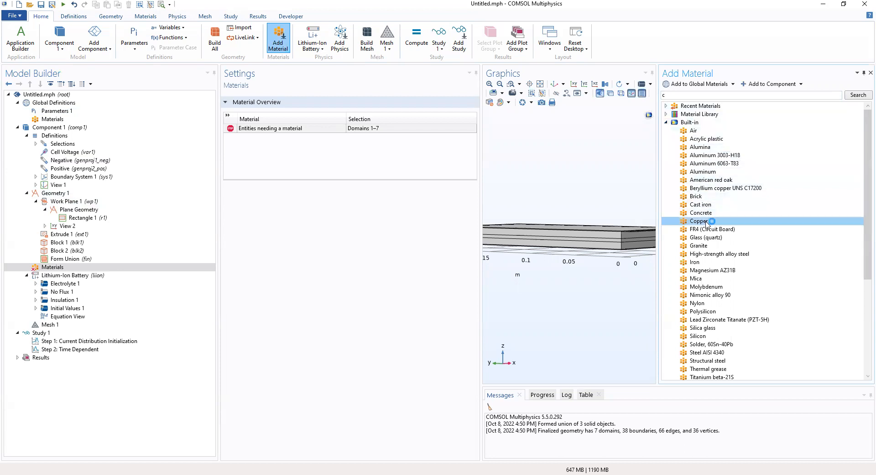
pyautogui.doubleClick(706, 222)
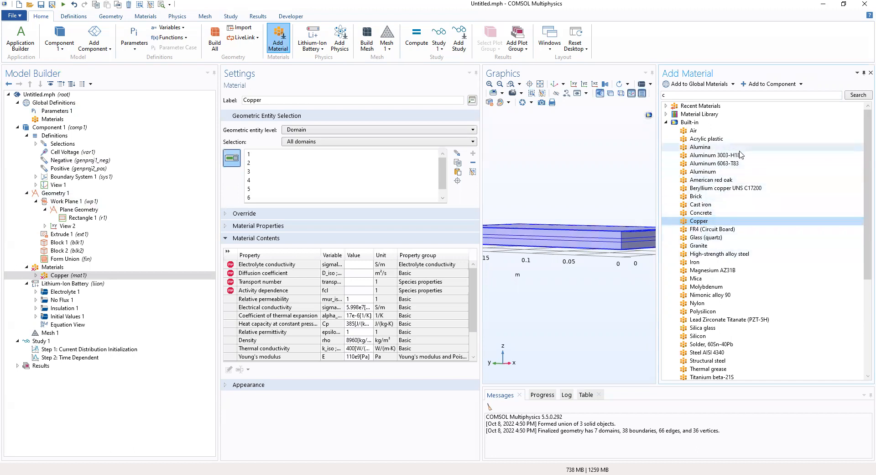
pyautogui.click(720, 171)
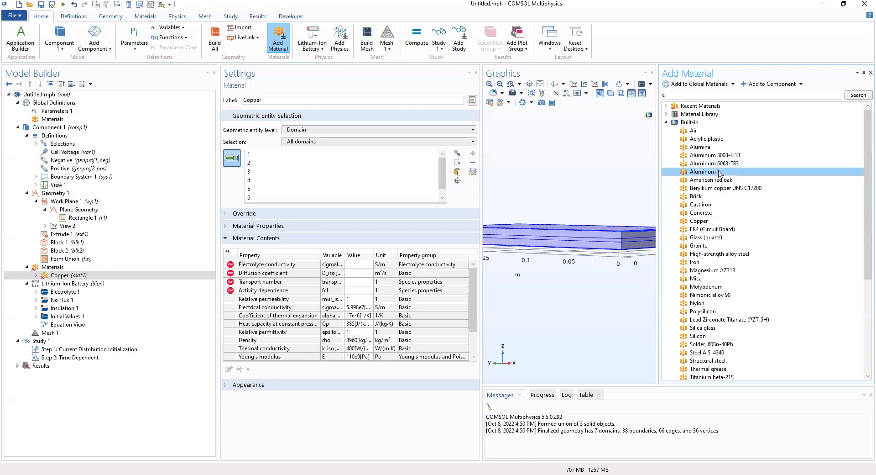
pyautogui.doubleClick(720, 172)
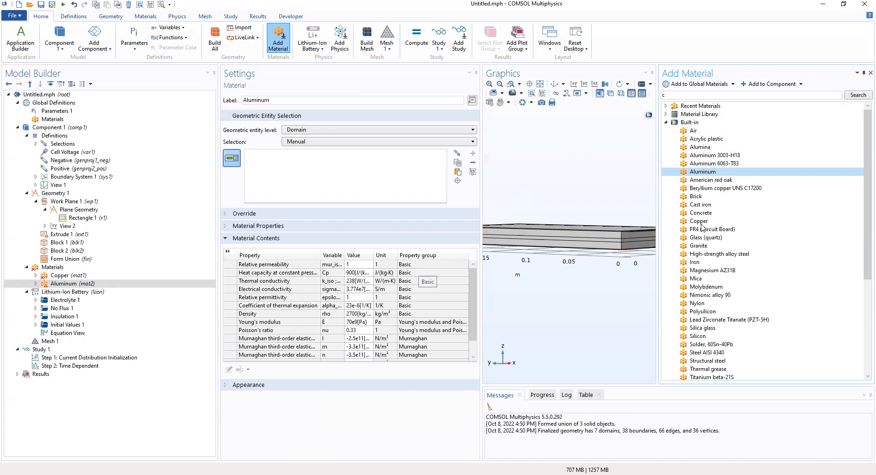
# Add the battery electrode material LMO Electrode, LiMn2O4 Spinel (Positive, Li-ion Battery) to the component
pyautogui.doubleClick(669, 123)
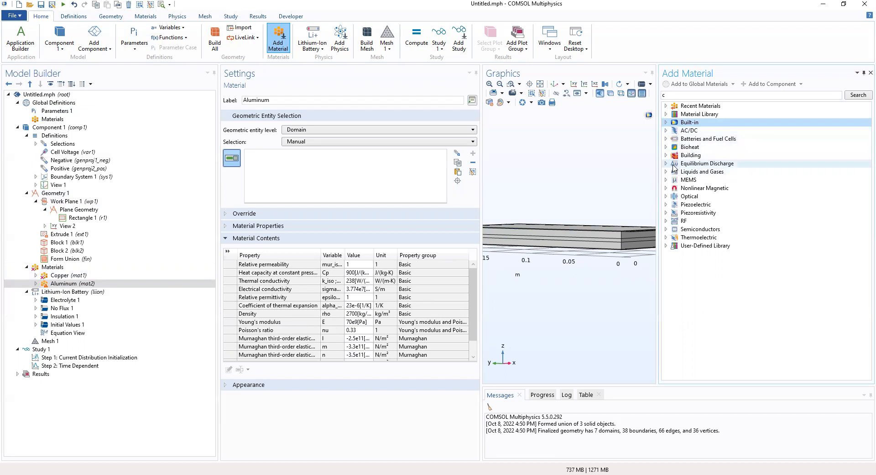
pyautogui.click(666, 139)
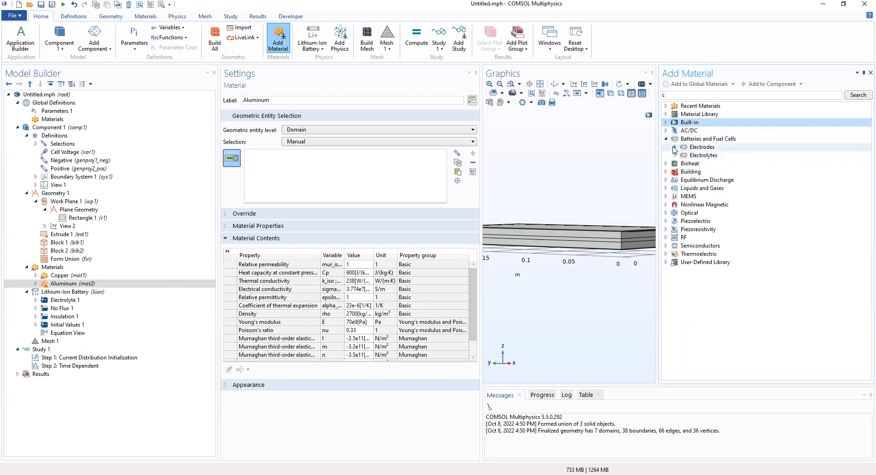
pyautogui.click(675, 147)
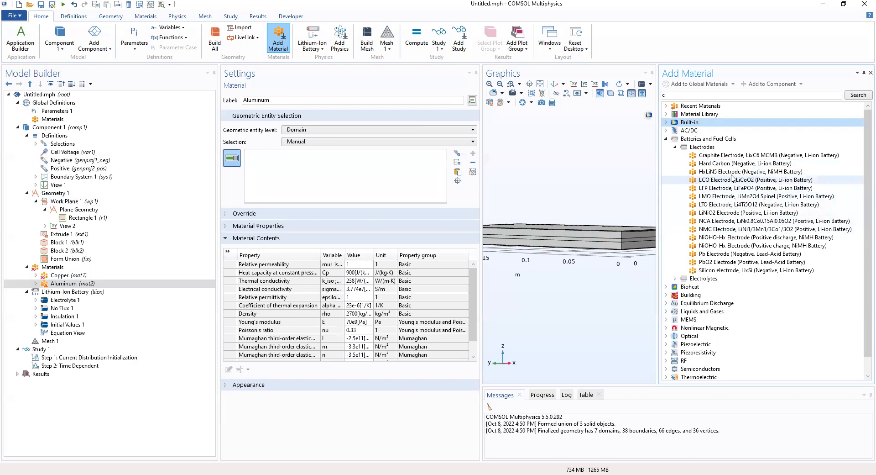
pyautogui.click(697, 148)
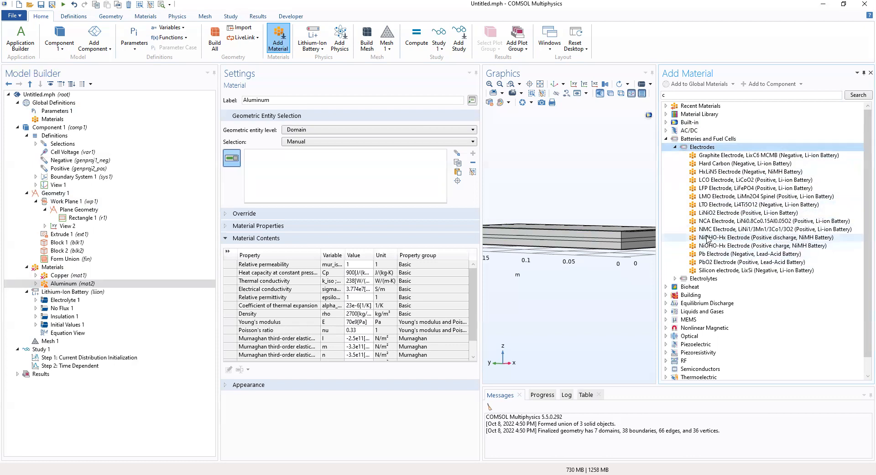
pyautogui.click(708, 197)
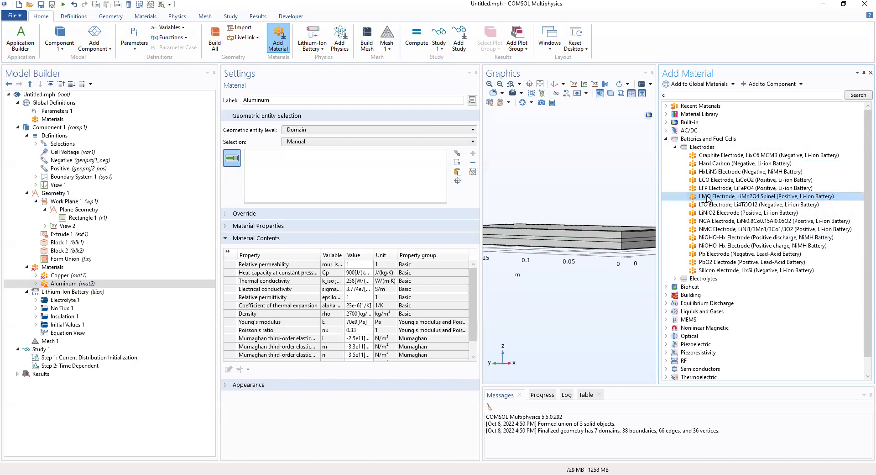
pyautogui.doubleClick(707, 196)
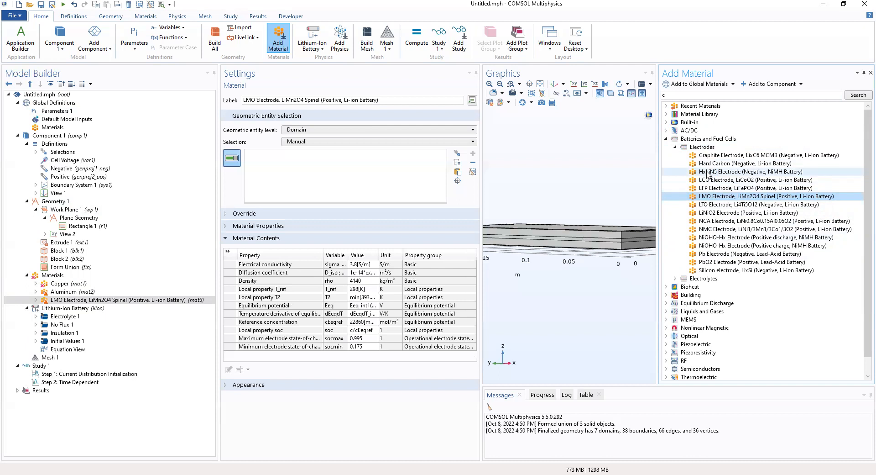
# Add Graphite Electrode, LixC6 MCMB (Negative, Li-ion Battery) and move it above the LMO electrode in the component's materials
pyautogui.click(708, 156)
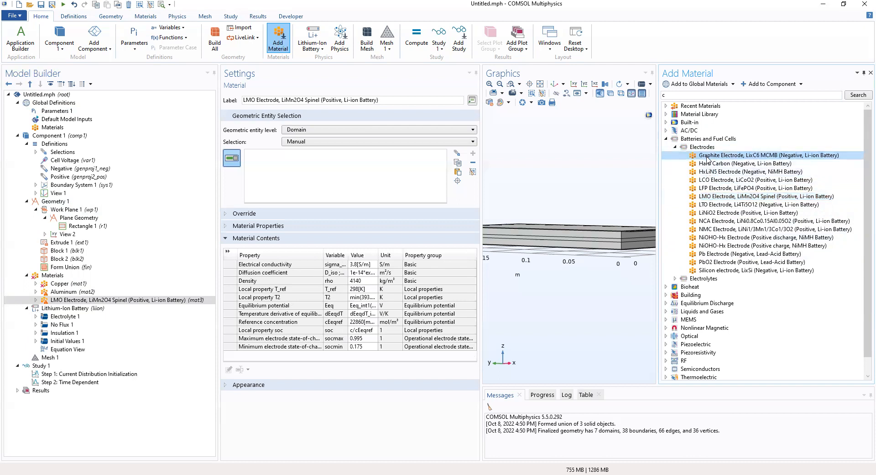
pyautogui.doubleClick(705, 158)
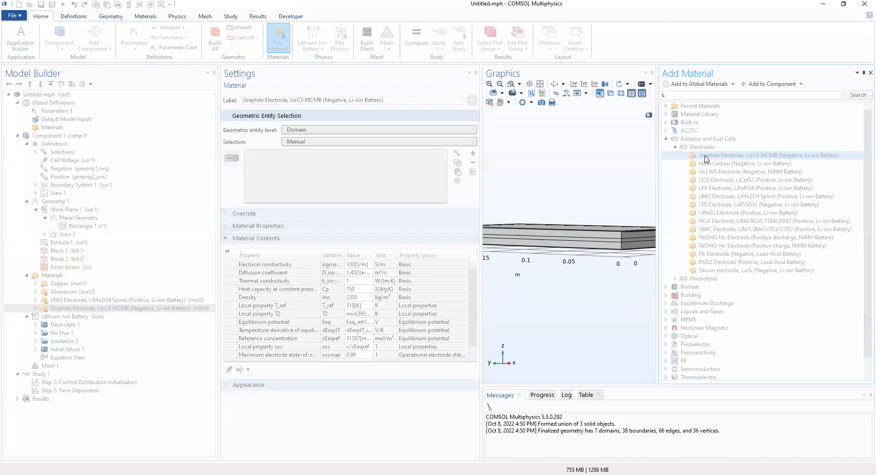
pyautogui.moveTo(153, 308); pyautogui.dragTo(149, 300)
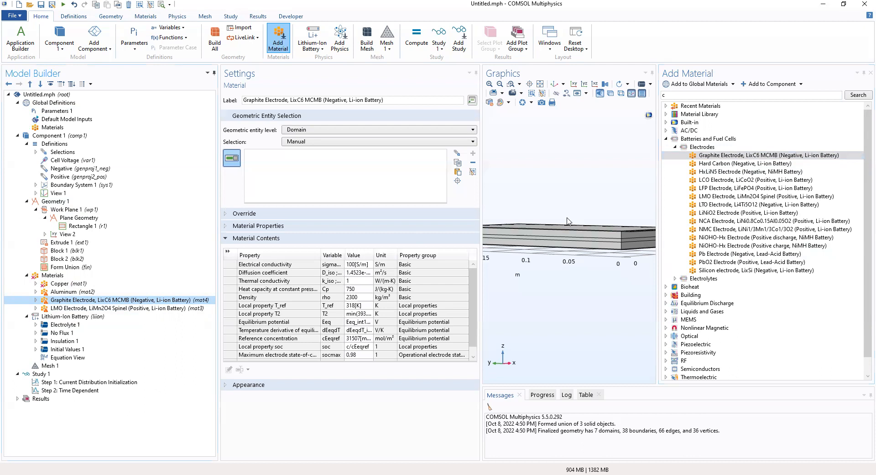
# Add the electrolyte material LiPF6 in 3:7 EC:EMC (Liquid electrolyte, Li-ion Battery), close the material library, and widen the settings and model tree areas
pyautogui.click(675, 279)
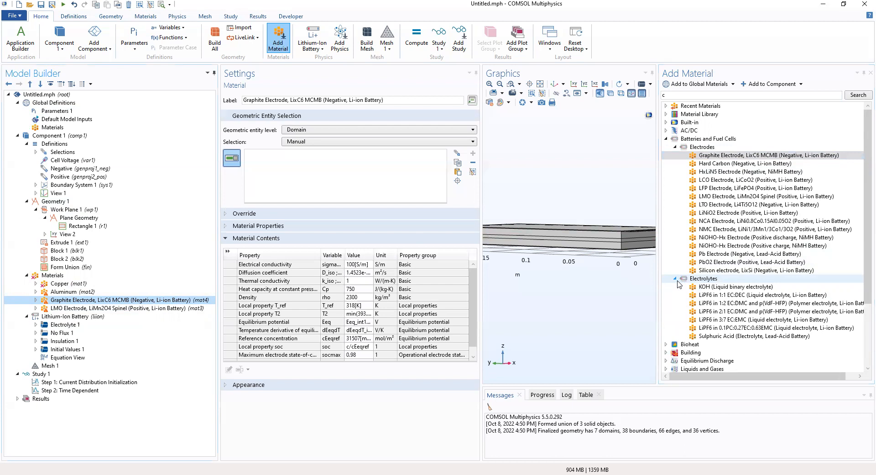
pyautogui.click(730, 320)
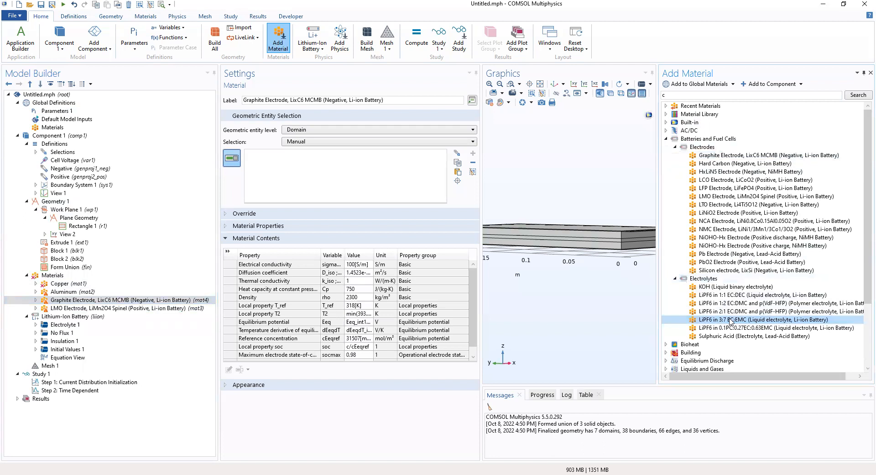
pyautogui.doubleClick(730, 320)
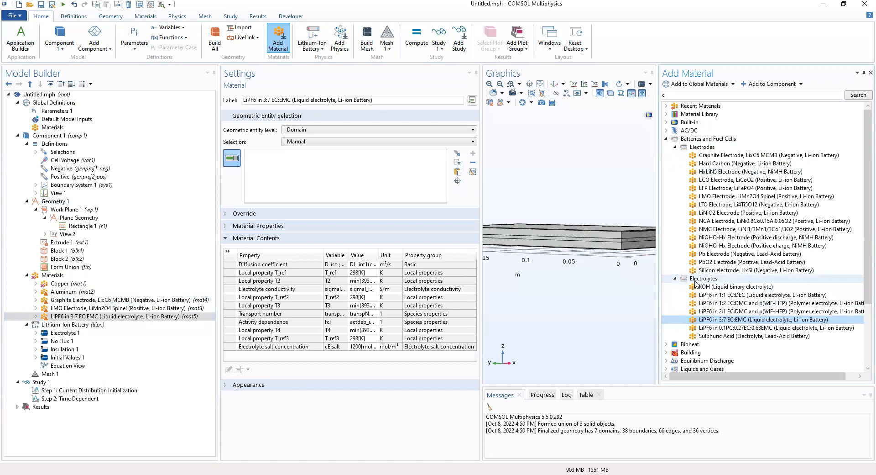
pyautogui.click(870, 72)
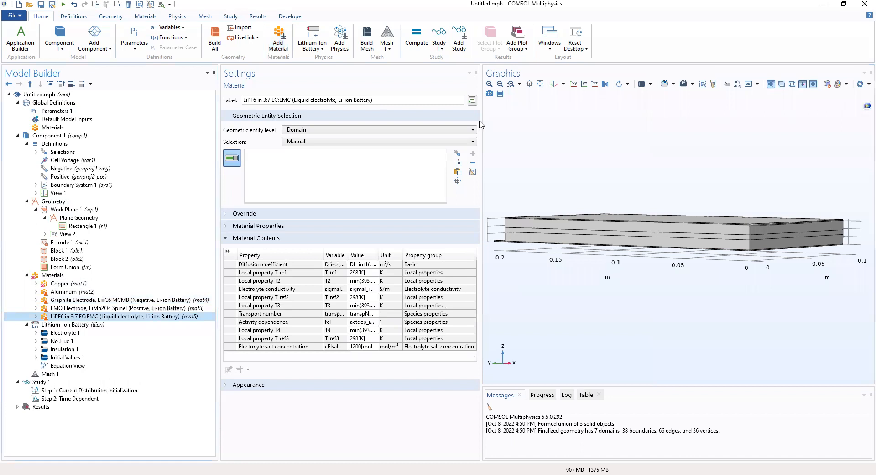
pyautogui.moveTo(481, 125); pyautogui.dragTo(543, 119)
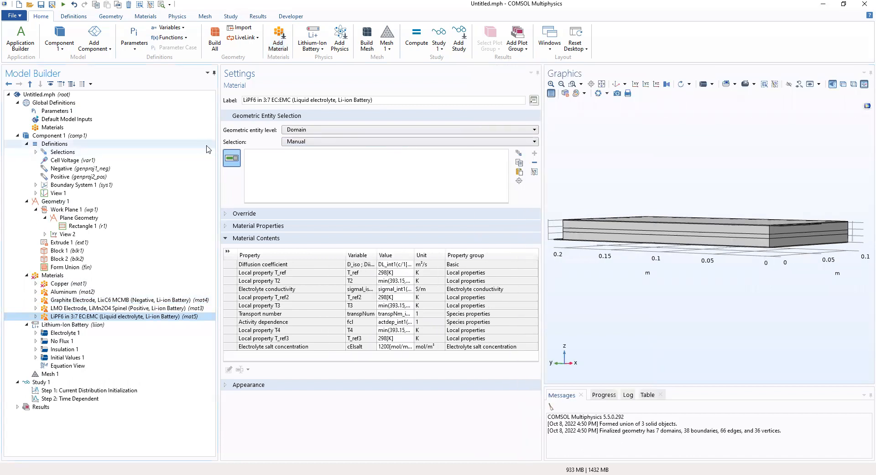
pyautogui.moveTo(217, 142); pyautogui.dragTo(246, 137)
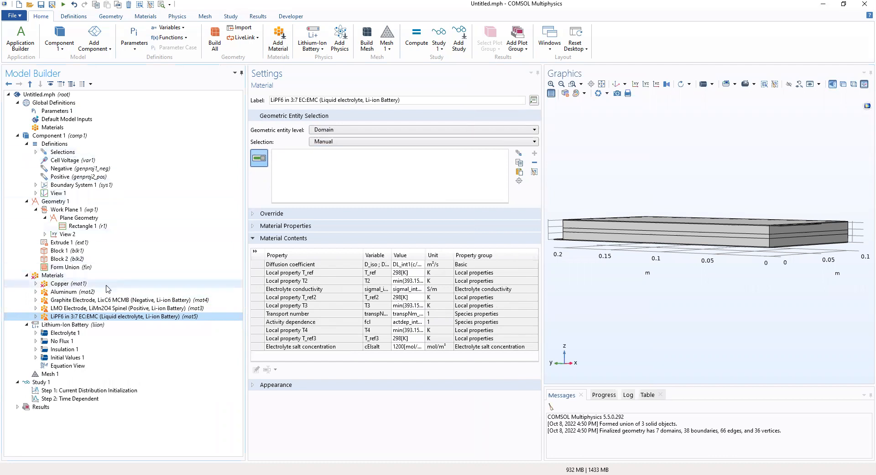
pyautogui.click(83, 293)
pyautogui.moveTo(84, 294)
pyautogui.mouseDown()
pyautogui.moveTo(90, 282)
pyautogui.moveTo(91, 293)
pyautogui.mouseUp()
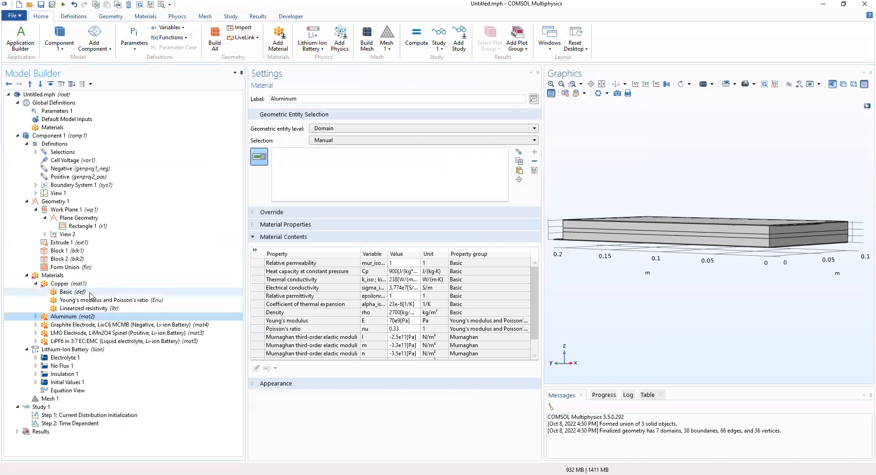
pyautogui.click(36, 283)
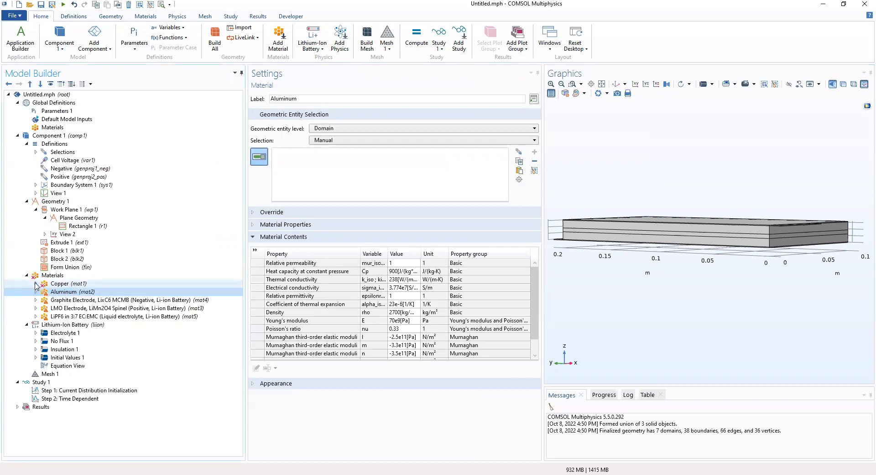
pyautogui.moveTo(64, 295); pyautogui.dragTo(63, 283)
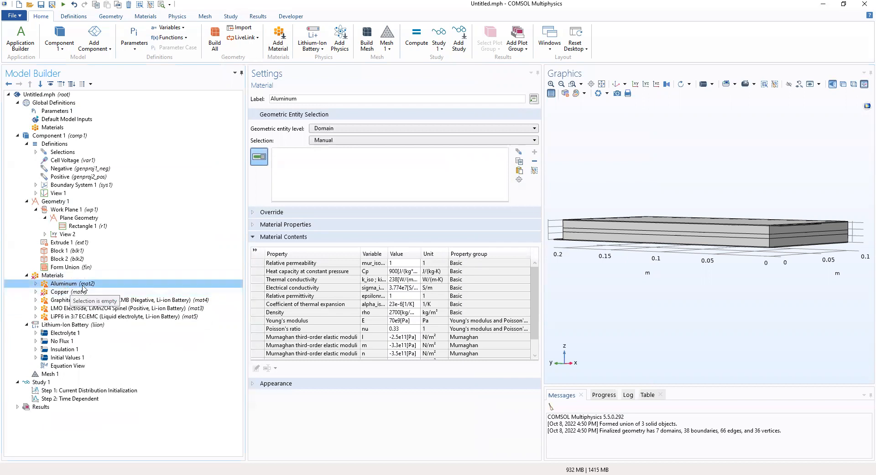
pyautogui.moveTo(88, 285); pyautogui.dragTo(89, 296)
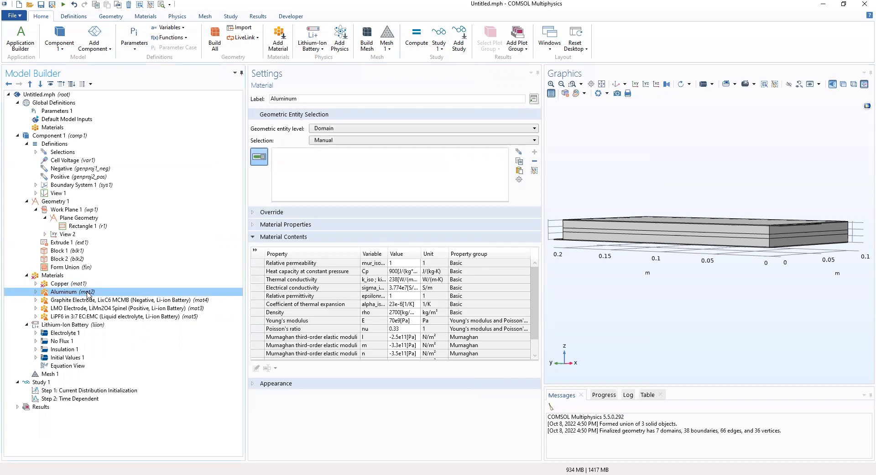
# Review the domain selections and material properties of Copper, Aluminum, the graphite electrode and the LMO electrode
pyautogui.click(85, 284)
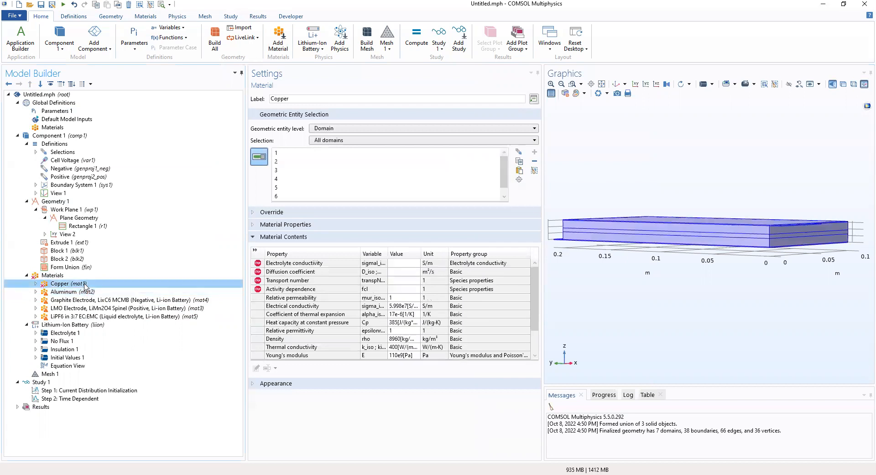
pyautogui.click(87, 292)
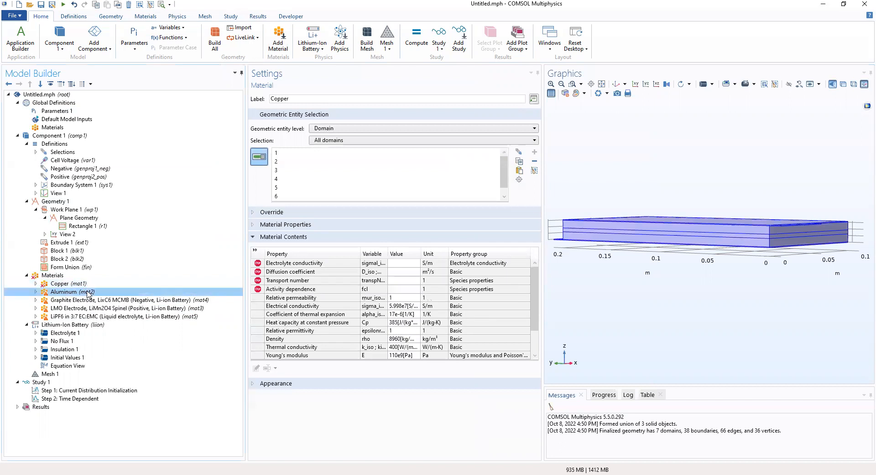
pyautogui.click(88, 302)
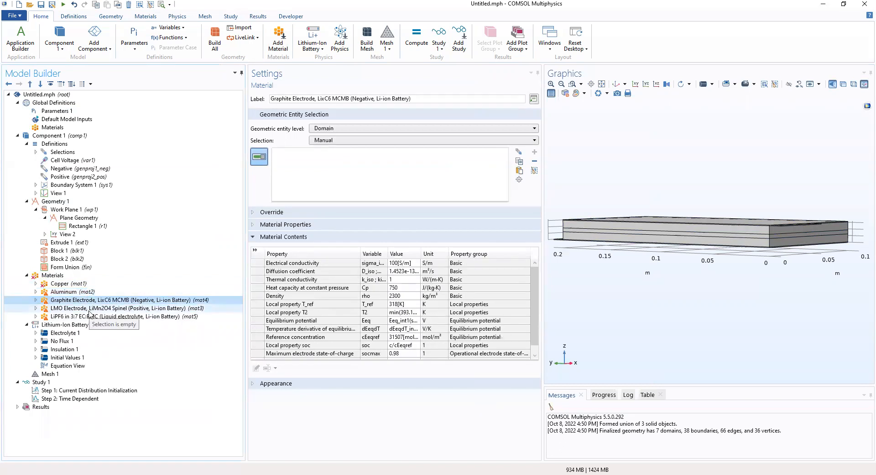
pyautogui.click(89, 309)
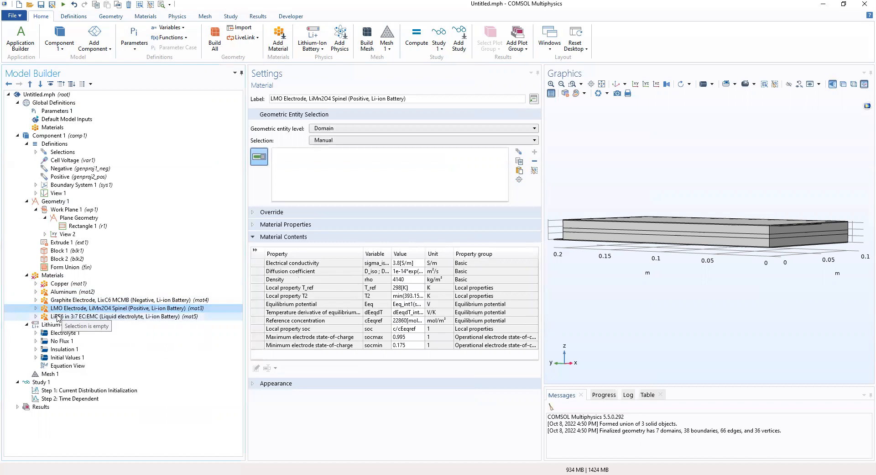
# Try assigning Copper to the Positive Current Collector and Tab domains, and check the highlighted region from an angled 3D view
pyautogui.click(63, 285)
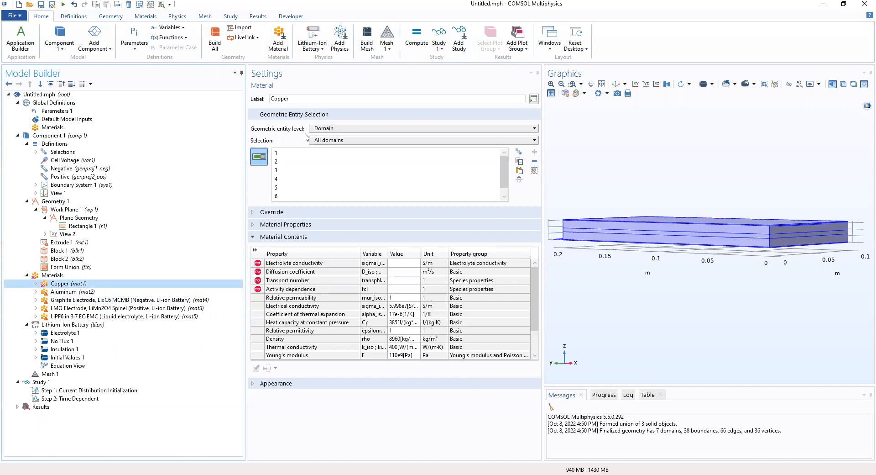
pyautogui.click(324, 140)
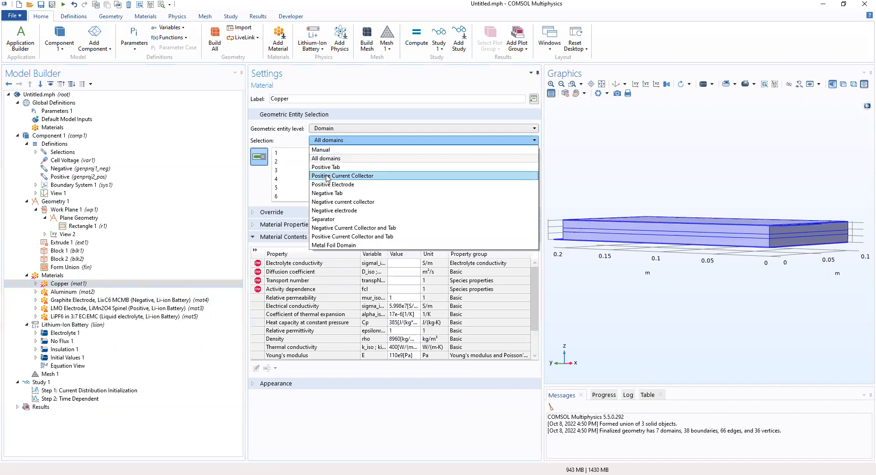
pyautogui.click(343, 237)
pyautogui.moveTo(764, 326); pyautogui.dragTo(767, 355)
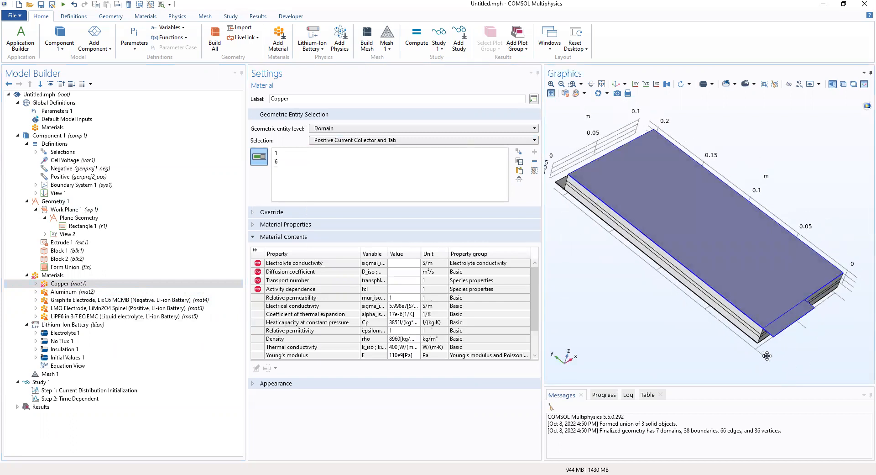
pyautogui.click(68, 292)
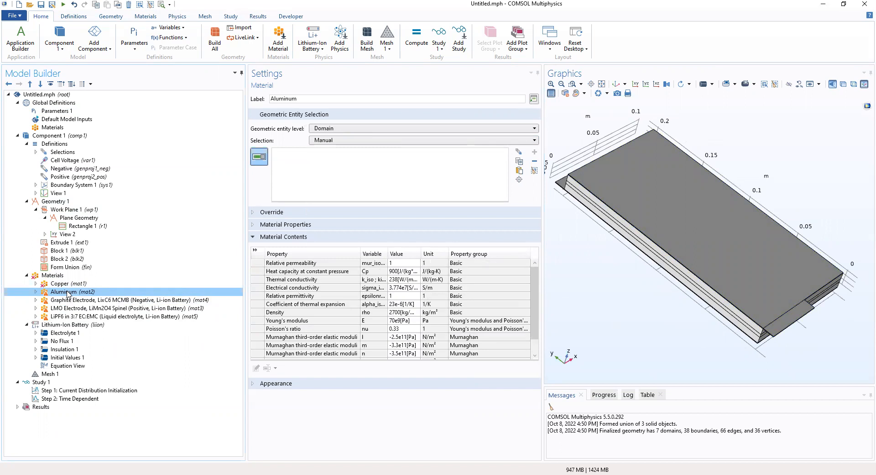
# Assign Copper to the Negative Current Collector and Tab domains and Aluminum to the Positive Current Collector and Tab domains
pyautogui.click(65, 284)
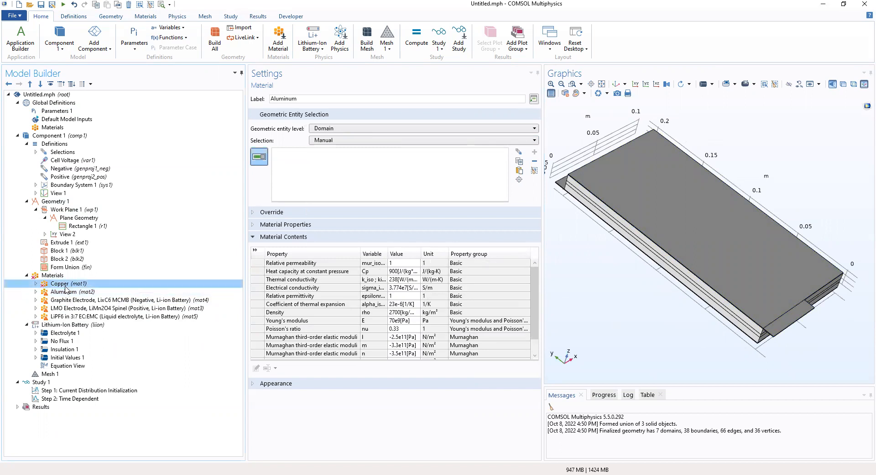
pyautogui.click(326, 140)
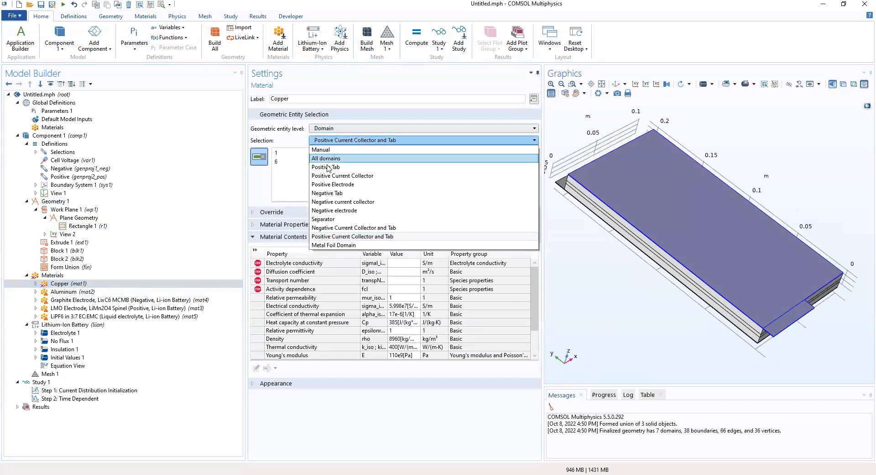
pyautogui.click(340, 228)
pyautogui.click(68, 291)
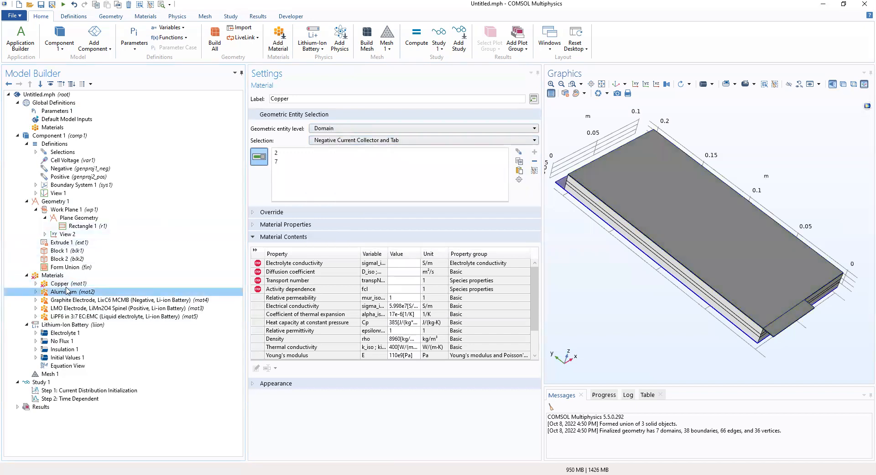
pyautogui.click(322, 141)
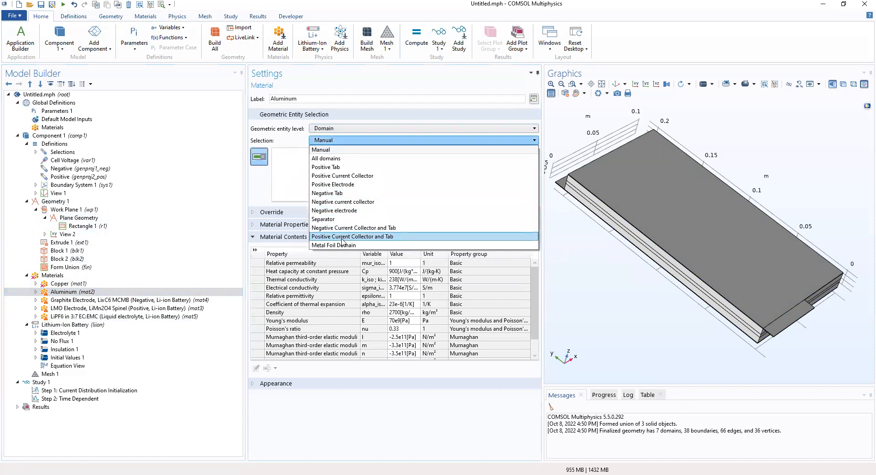
pyautogui.click(343, 236)
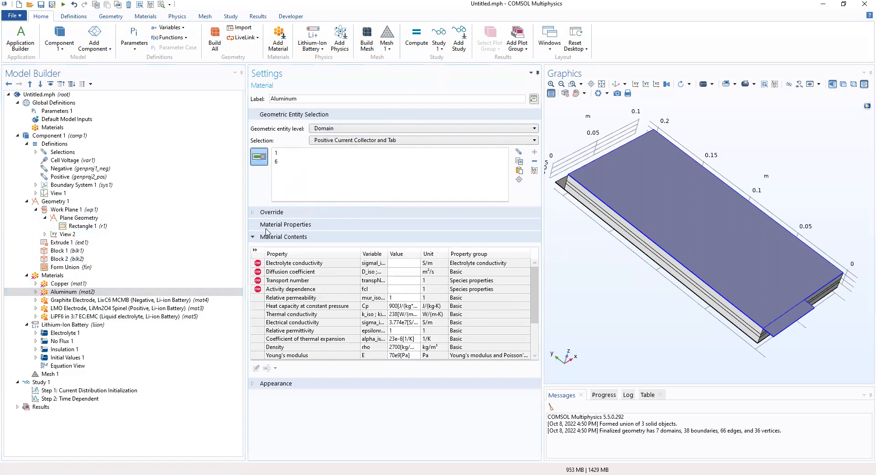
# Assign the graphite electrode material to the Negative electrode domain and the LMO electrode material to the Positive Electrode domain
pyautogui.click(61, 301)
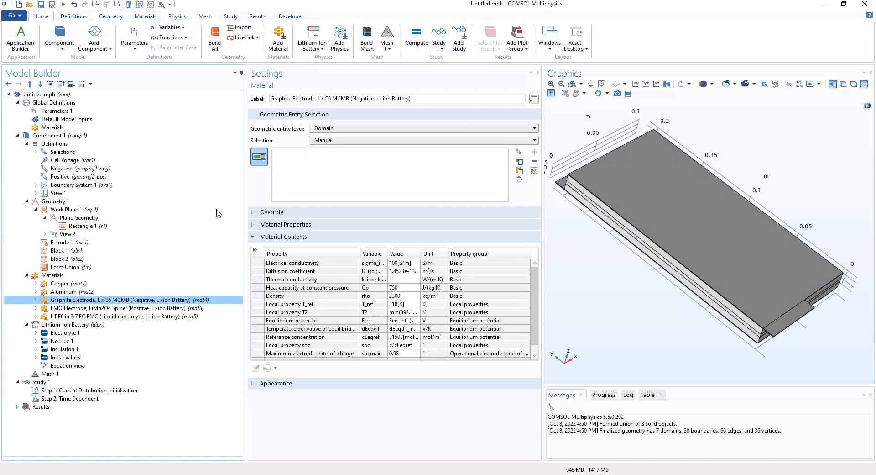
pyautogui.click(322, 142)
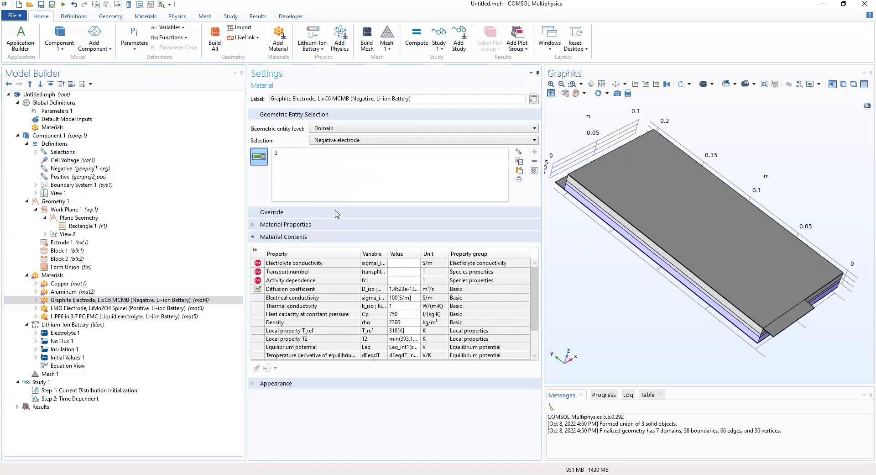
pyautogui.click(68, 310)
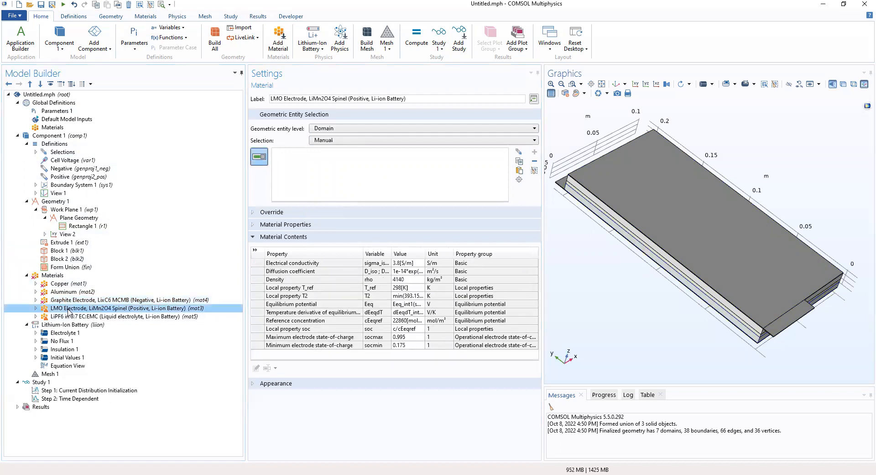
pyautogui.click(323, 141)
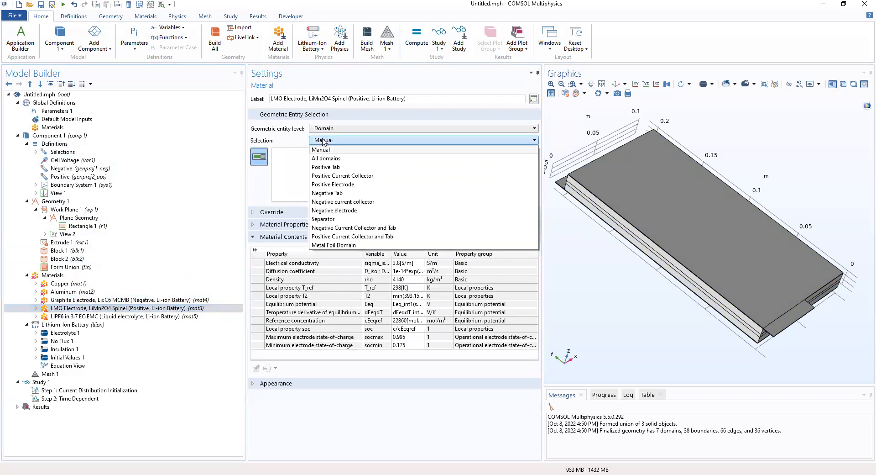
pyautogui.click(333, 185)
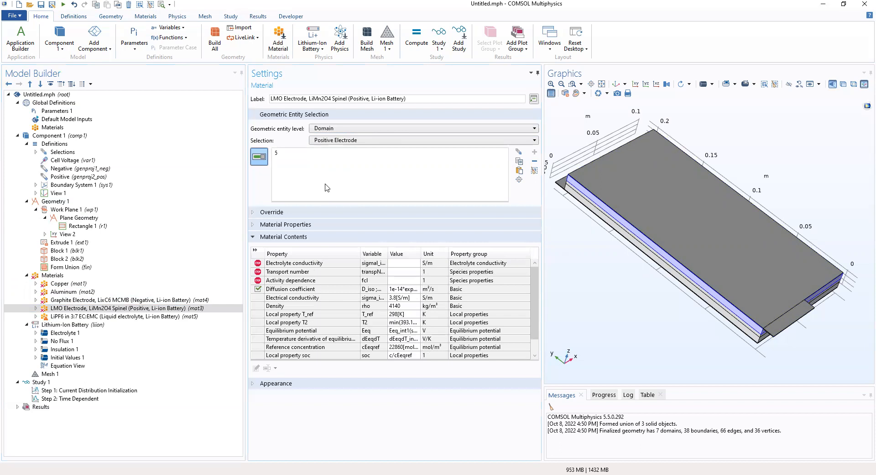
# Move the graphite electrode material below the LMO electrode in the component's materials and check both domain assignments
pyautogui.click(133, 301)
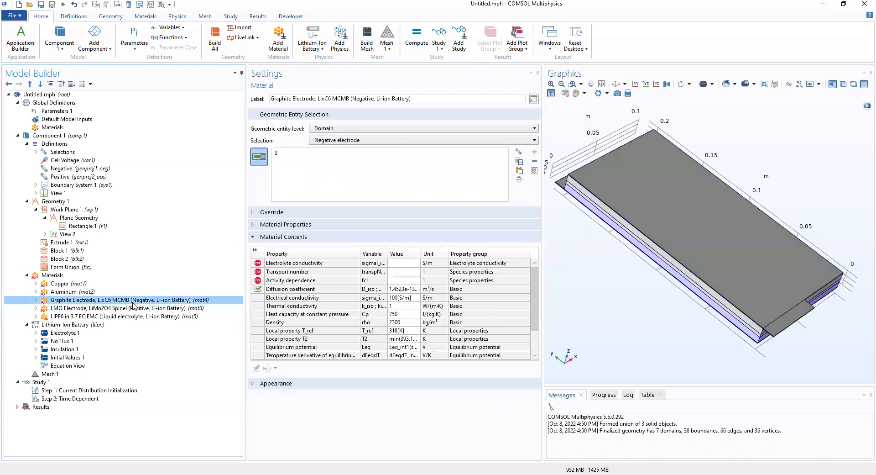
pyautogui.moveTo(133, 303); pyautogui.dragTo(135, 312)
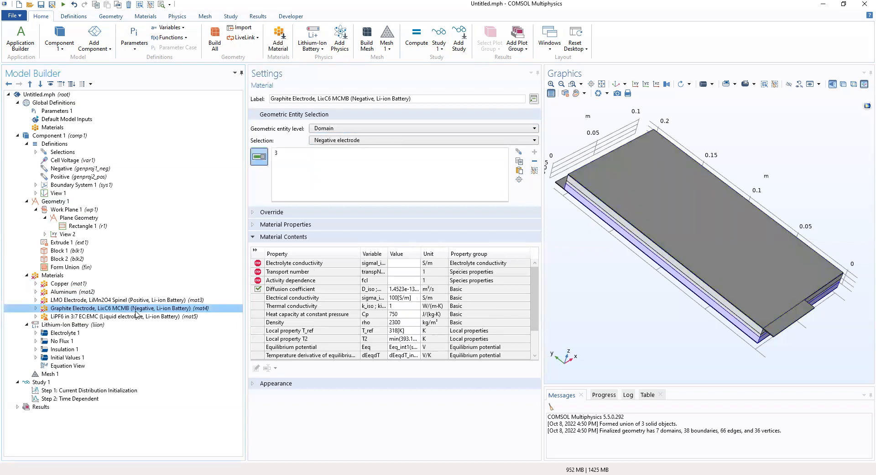
pyautogui.click(149, 300)
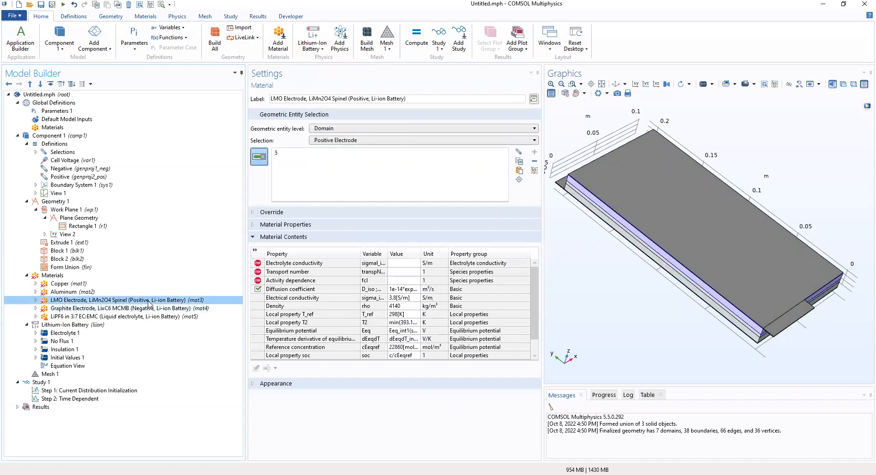
pyautogui.click(149, 308)
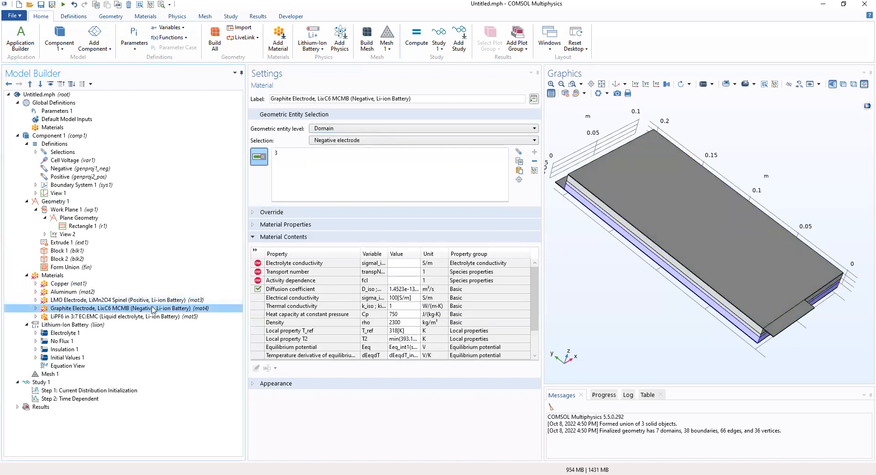
pyautogui.click(103, 302)
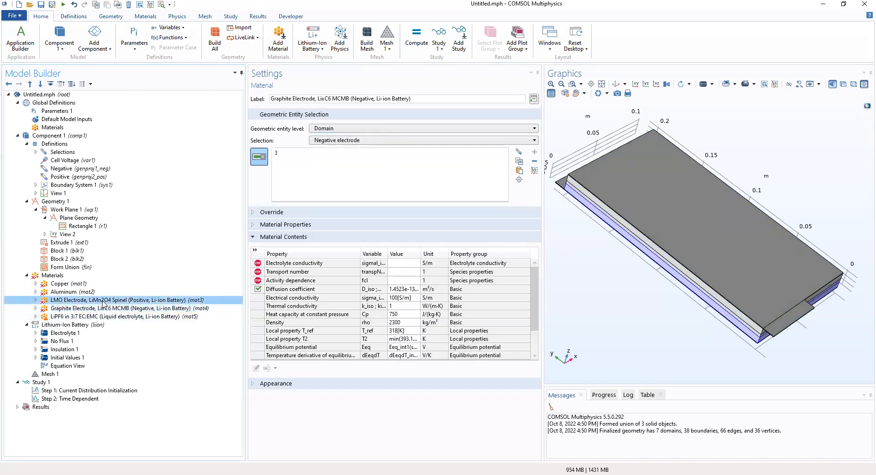
pyautogui.click(150, 311)
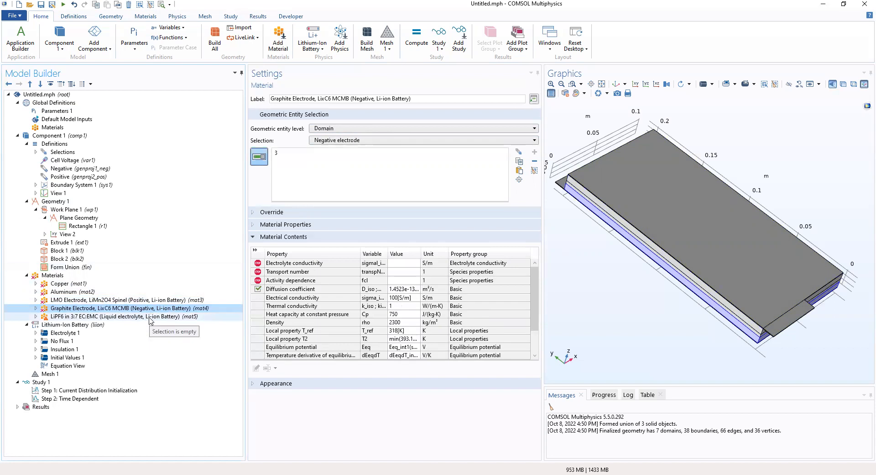
# Assign the LiPF6 in 3:7 EC:EMC liquid electrolyte material to the Separator domain
pyautogui.click(151, 317)
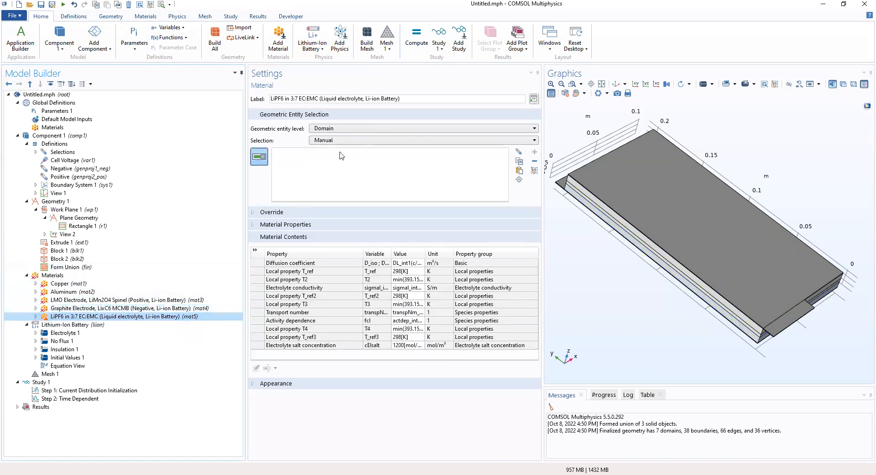
pyautogui.click(352, 142)
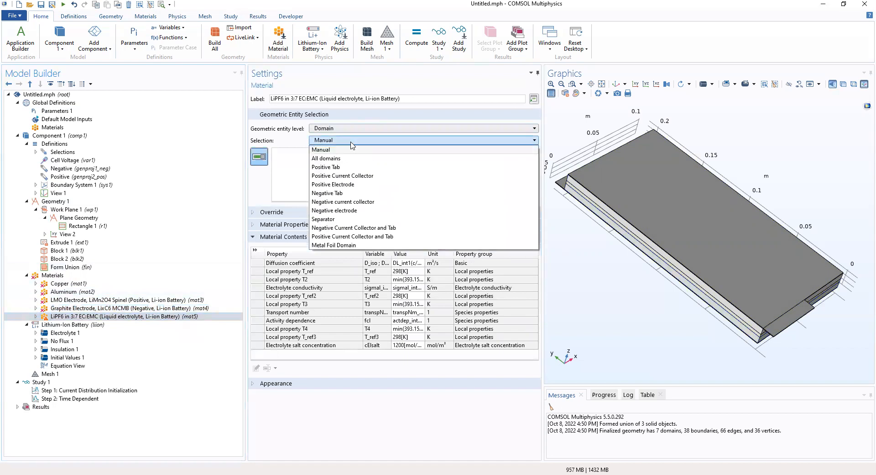
pyautogui.click(348, 219)
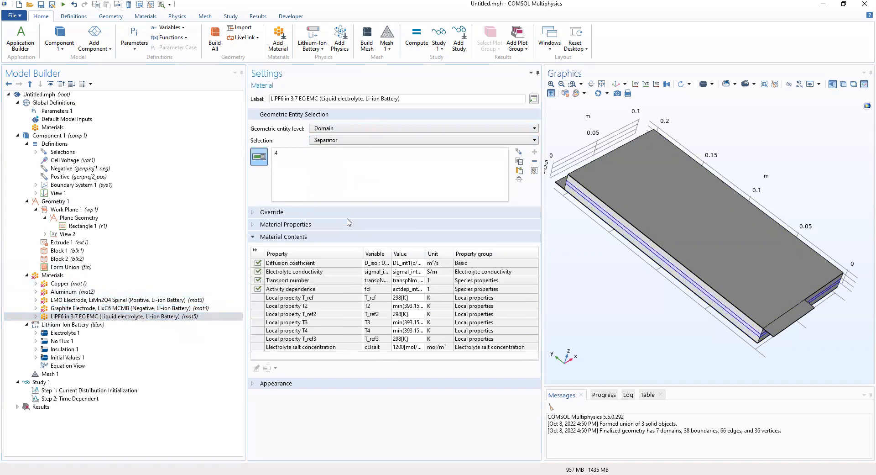
pyautogui.click(106, 318)
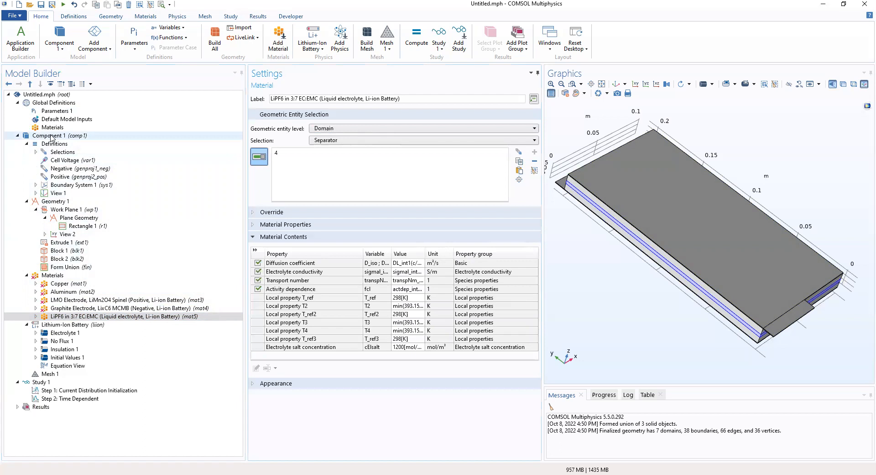
# Add a Separator node to the Lithium-Ion Battery physics, apply it to the Separator domain, and review its electrolyte and porous matrix properties
pyautogui.click(63, 325)
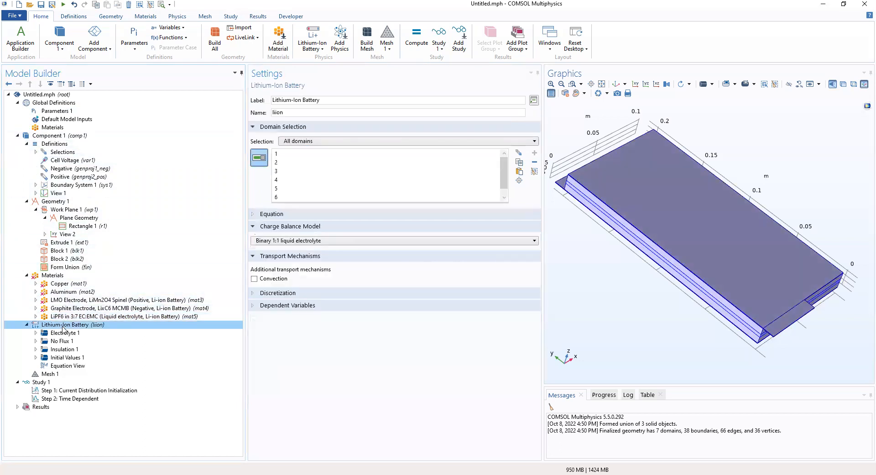
pyautogui.rightClick(63, 325)
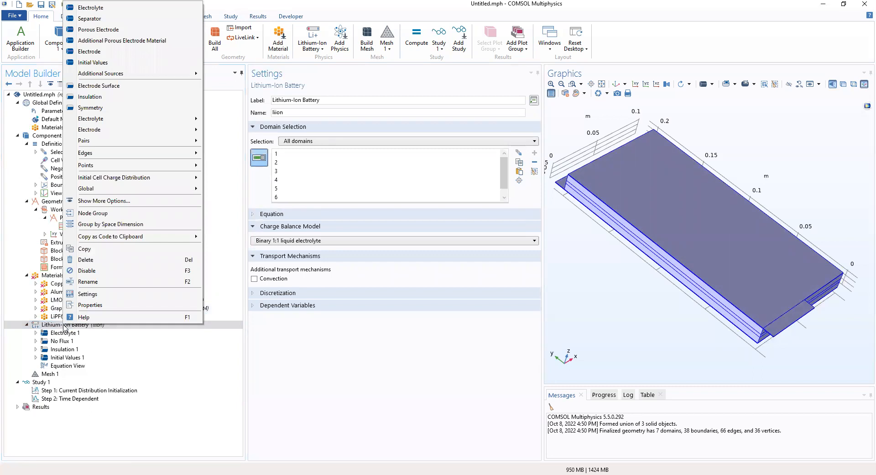
pyautogui.click(92, 19)
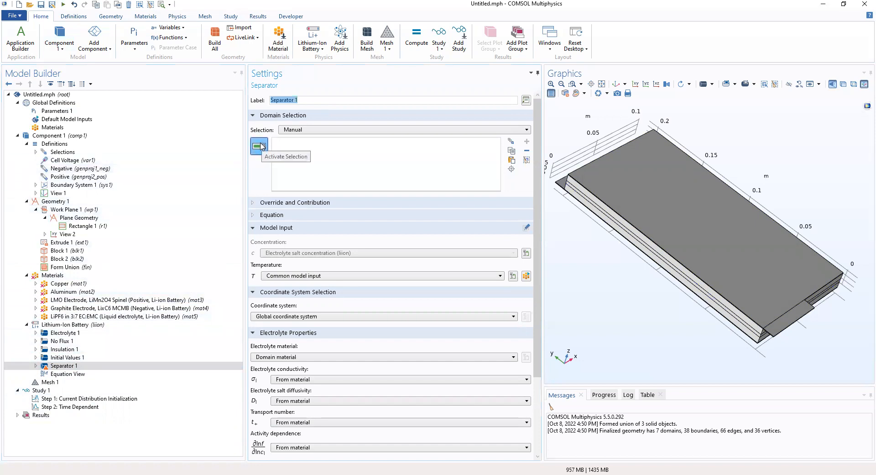
pyautogui.click(313, 131)
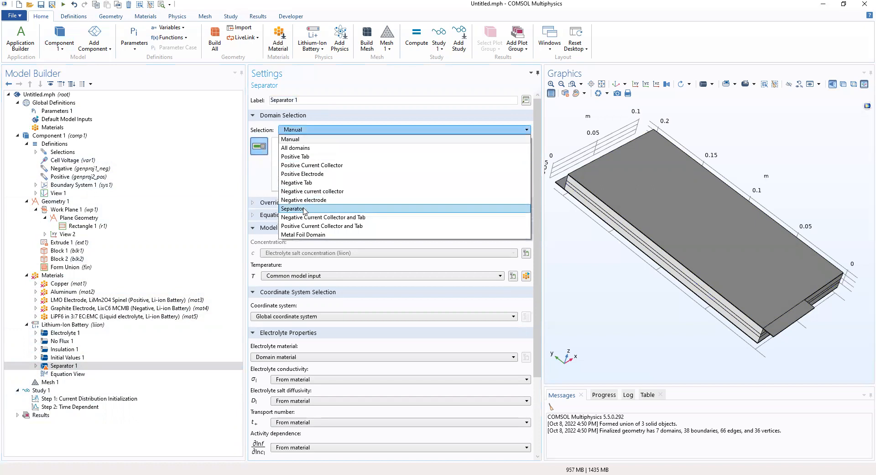
pyautogui.click(304, 209)
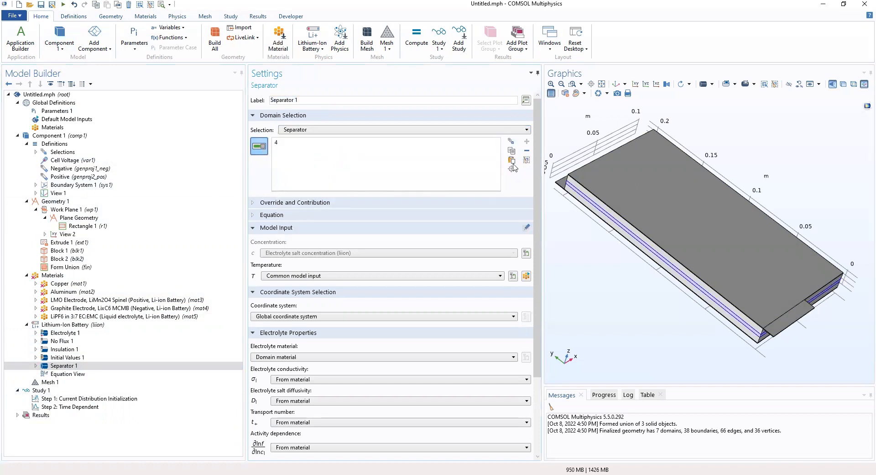
pyautogui.moveTo(541, 157); pyautogui.dragTo(543, 209)
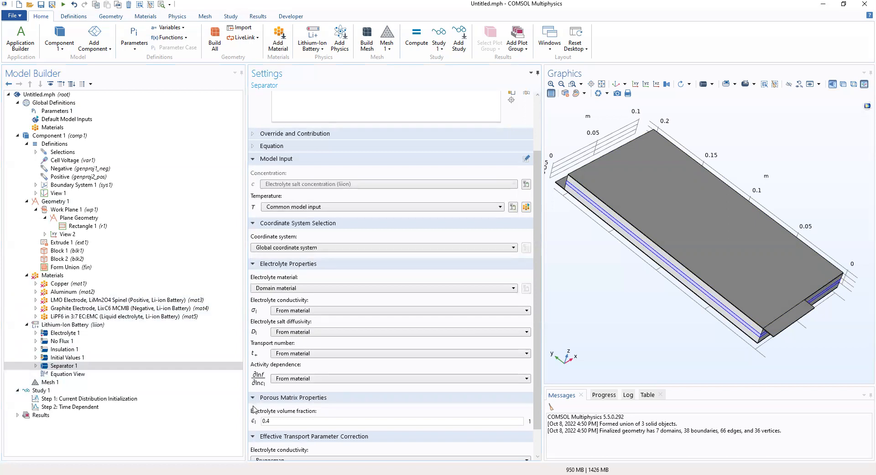
pyautogui.rightClick(60, 366)
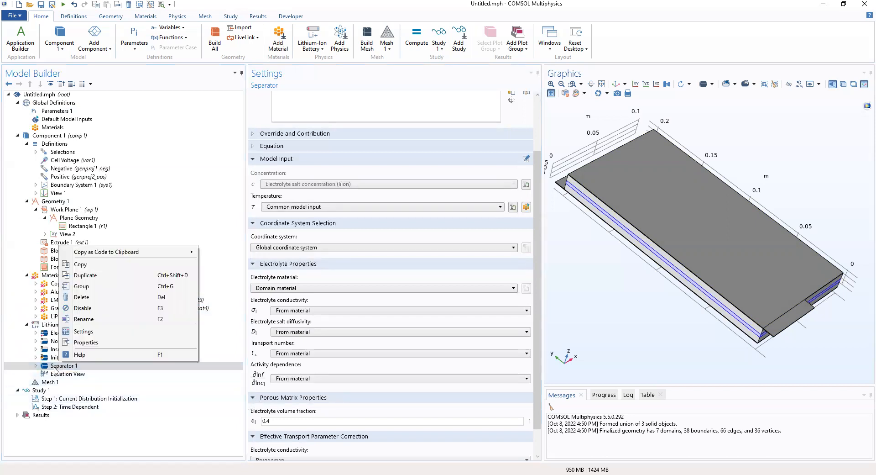
pyautogui.click(54, 367)
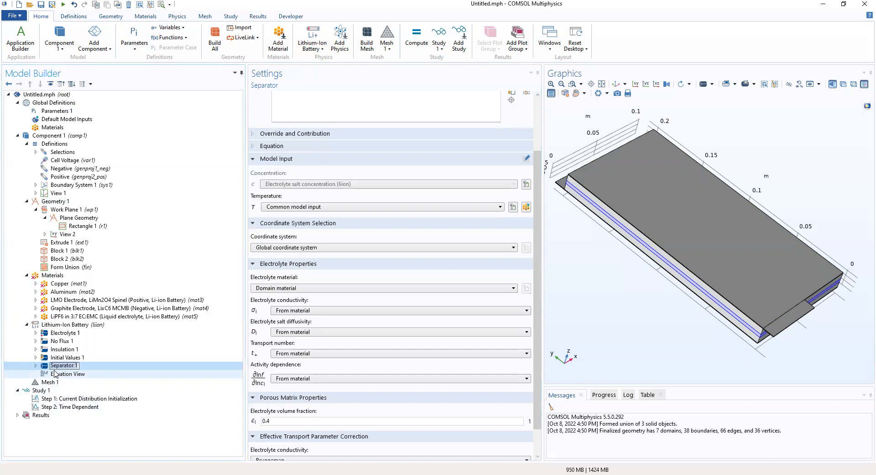
# Add a Porous Electrode node to the Lithium-Ion Battery physics
pyautogui.rightClick(52, 325)
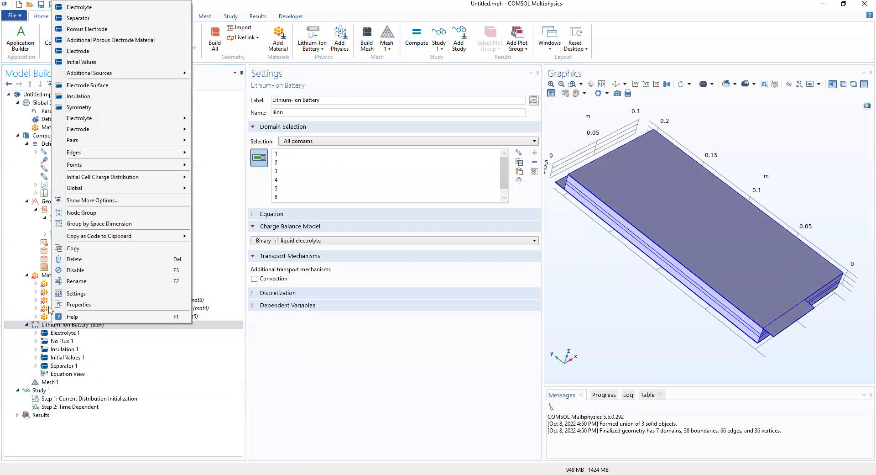
pyautogui.moveTo(72, 131)
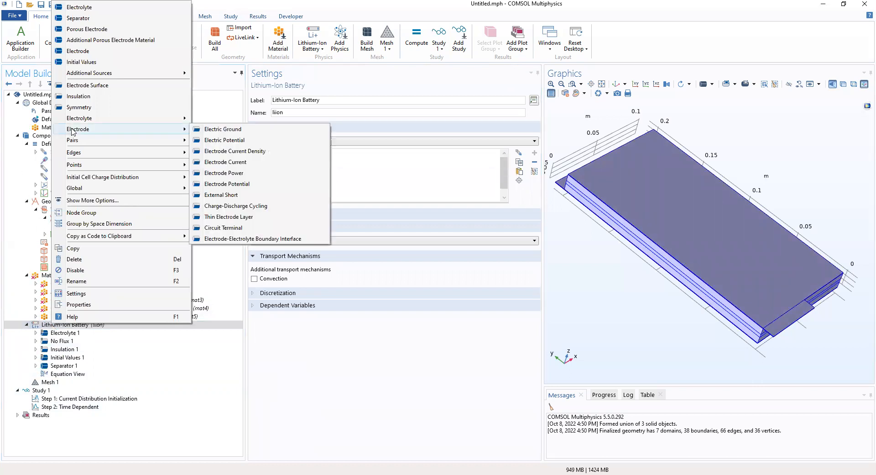
pyautogui.click(71, 31)
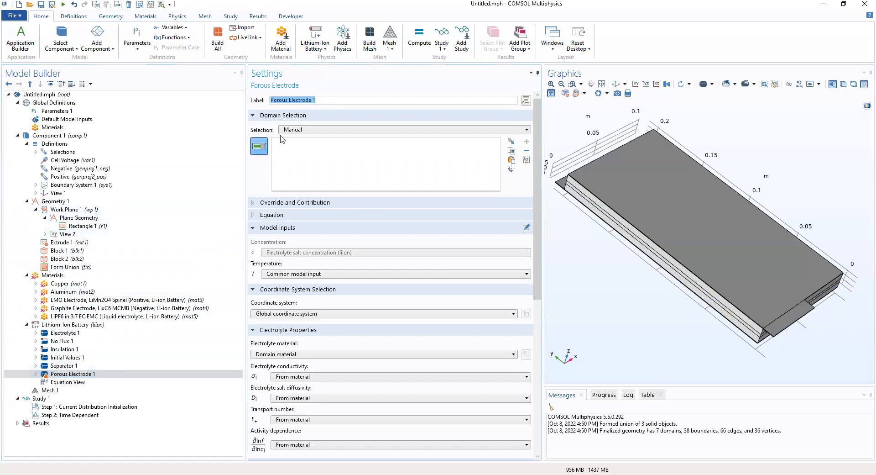
# Rename the new porous electrode node as "Porous Electrode -Negative"
pyautogui.click(321, 97)
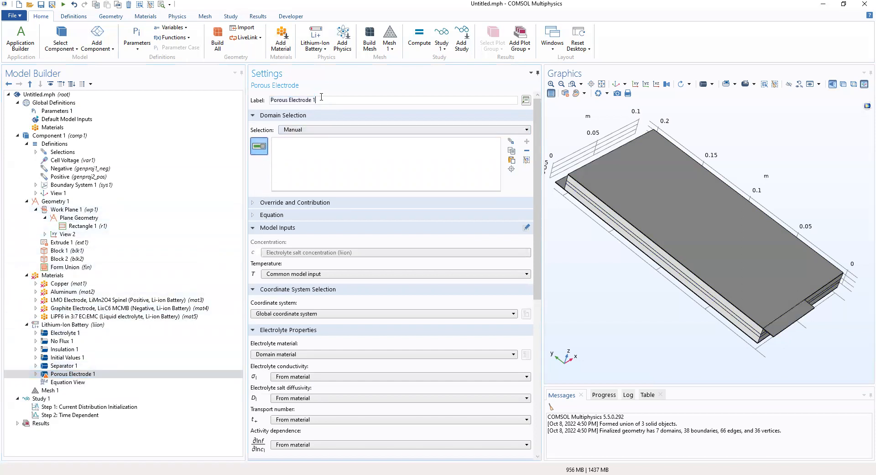
pyautogui.moveTo(322, 97); pyautogui.dragTo(313, 102)
pyautogui.write('-Negative')
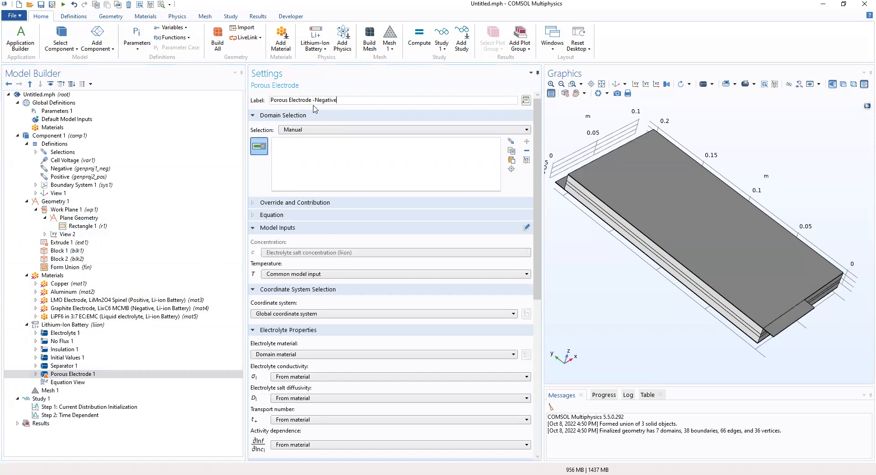
# Apply the negative porous electrode node to the Negative electrode domain and set its electrolyte material to LiPF6 in 3:7 EC:EMC
pyautogui.click(328, 129)
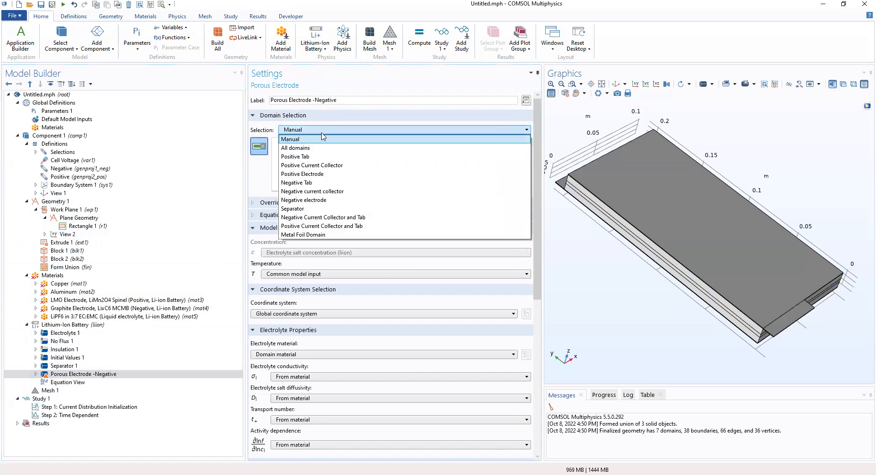
pyautogui.click(311, 200)
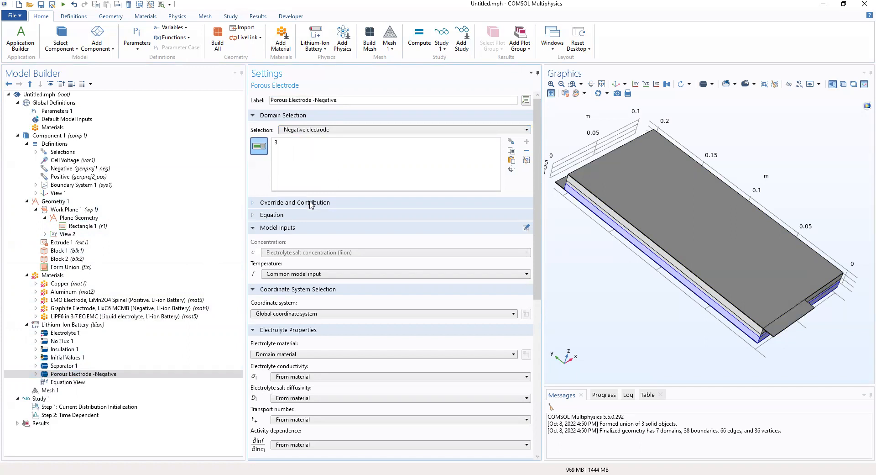
pyautogui.click(280, 354)
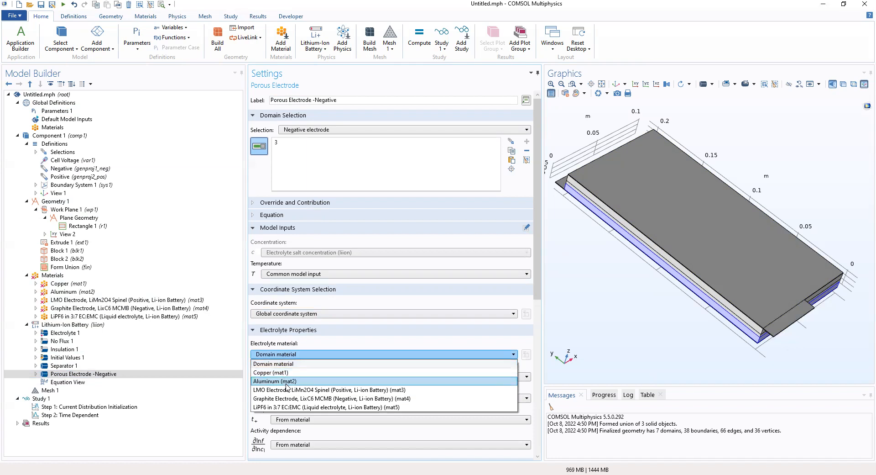
pyautogui.click(288, 407)
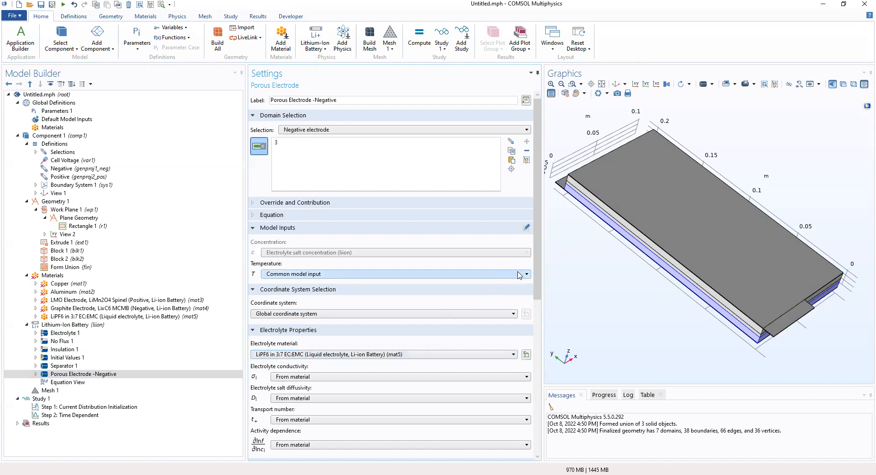
# Set the electrode volume fraction of the negative porous electrode to epss_neg in its porous matrix properties
pyautogui.scroll(-2, 543, 279)
pyautogui.scroll(-1, 546, 291)
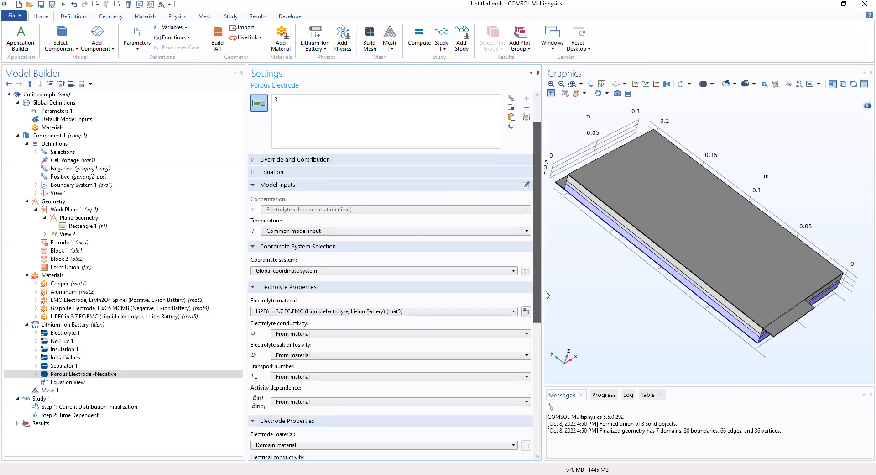
pyautogui.scroll(-1, 547, 294)
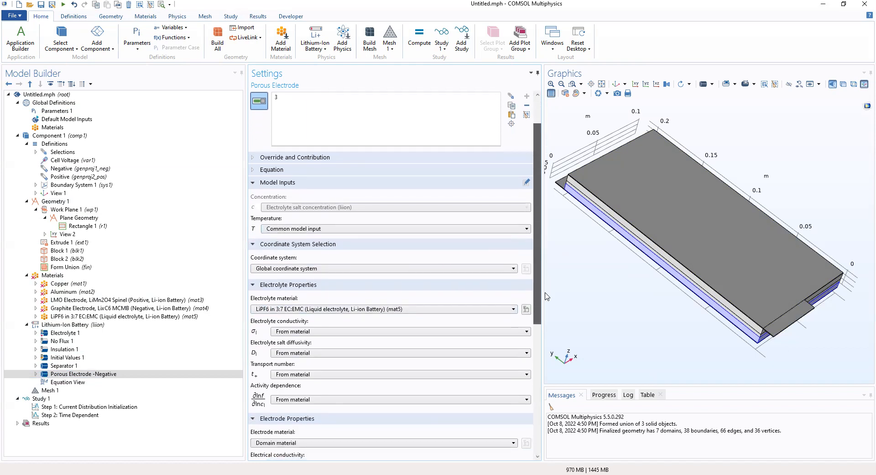
pyautogui.moveTo(545, 298); pyautogui.dragTo(555, 405)
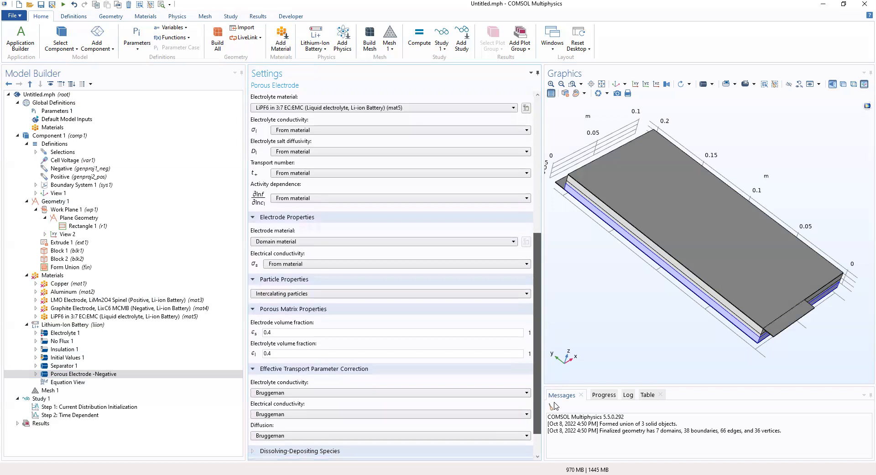
pyautogui.moveTo(555, 406); pyautogui.dragTo(555, 406)
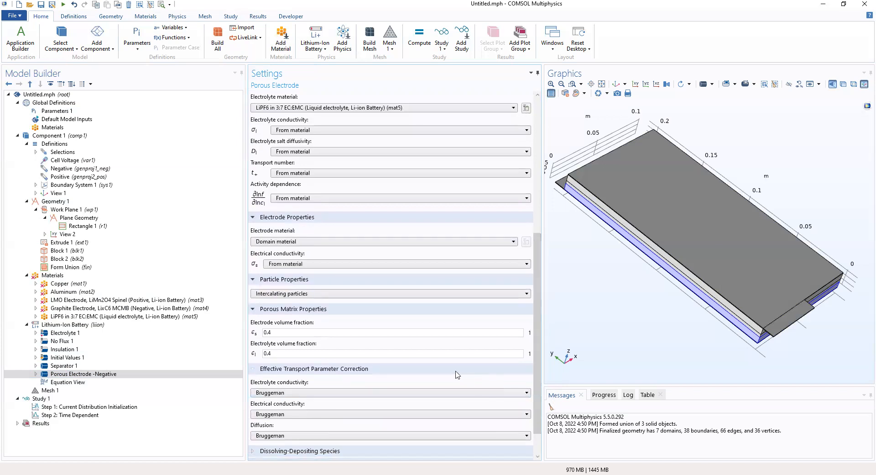
pyautogui.moveTo(272, 334); pyautogui.dragTo(255, 341)
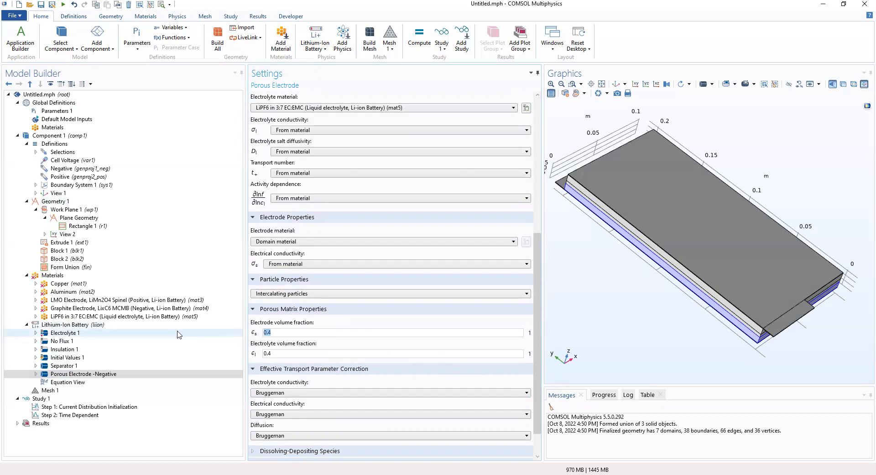
pyautogui.write('eo')
pyautogui.write('ss_')
pyautogui.press('BackSpace')
pyautogui.press('BackSpace')
pyautogui.press('BackSpace')
pyautogui.press('BackSpace')
pyautogui.write('pss_neg')
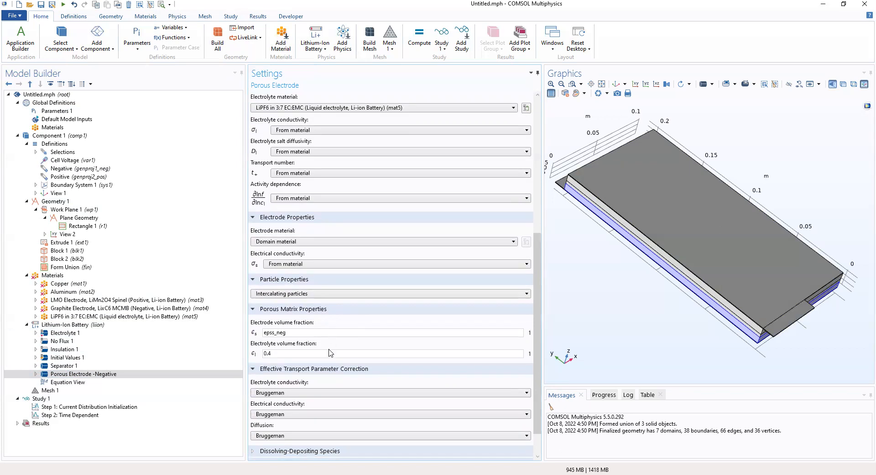
# Set the electrolyte volume fraction of the negative porous electrode to 1-epss_neg
pyautogui.moveTo(276, 352); pyautogui.dragTo(245, 352)
pyautogui.write('-e')
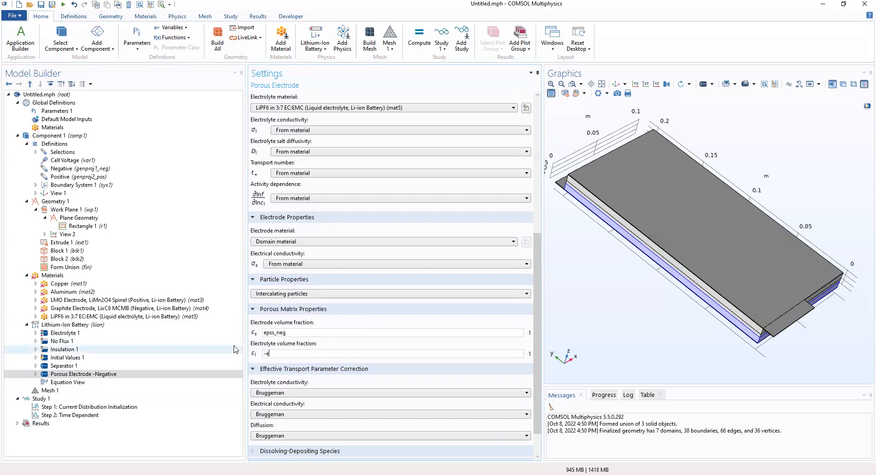
pyautogui.press('BackSpace')
pyautogui.write('1-eps')
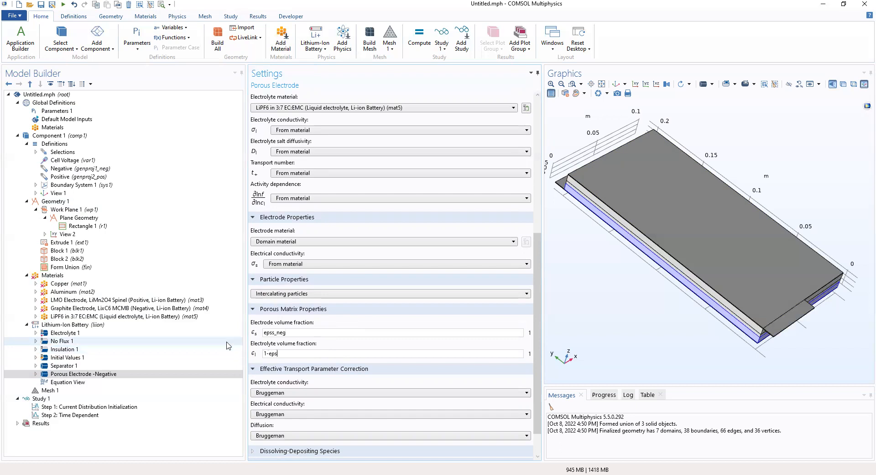
pyautogui.write('s_neg')
pyautogui.scroll(-1, 539, 277)
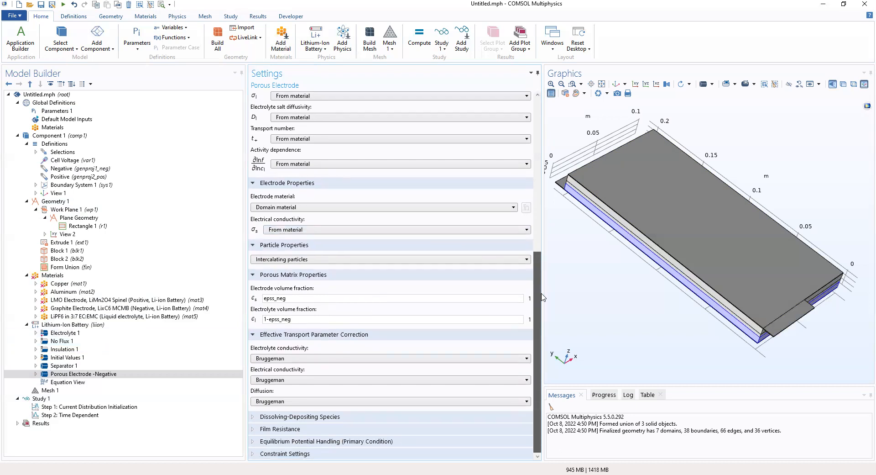
pyautogui.moveTo(542, 297); pyautogui.dragTo(539, 274)
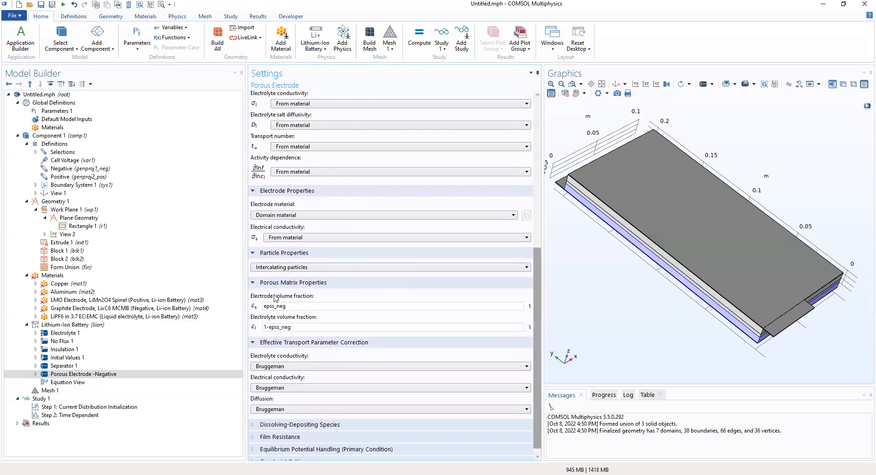
# Set the particle mean center-surface distance to rp_neg in the negative electrode's Particle Intercalation node
pyautogui.rightClick(74, 375)
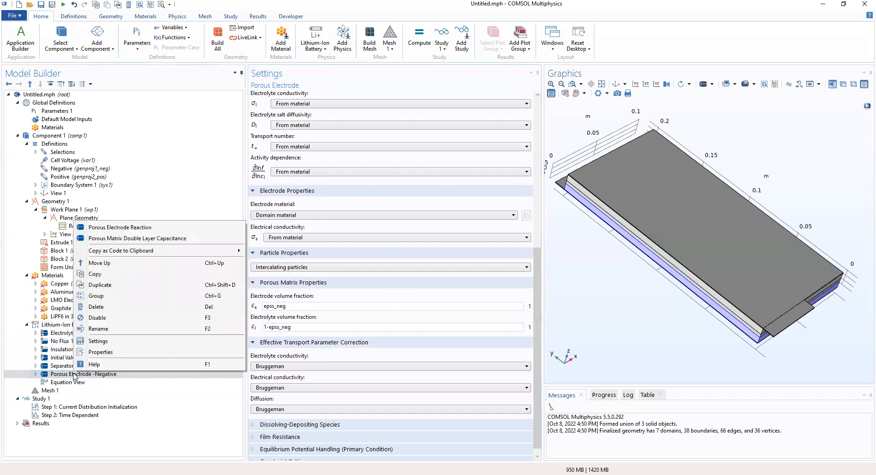
pyautogui.click(36, 374)
pyautogui.click(64, 383)
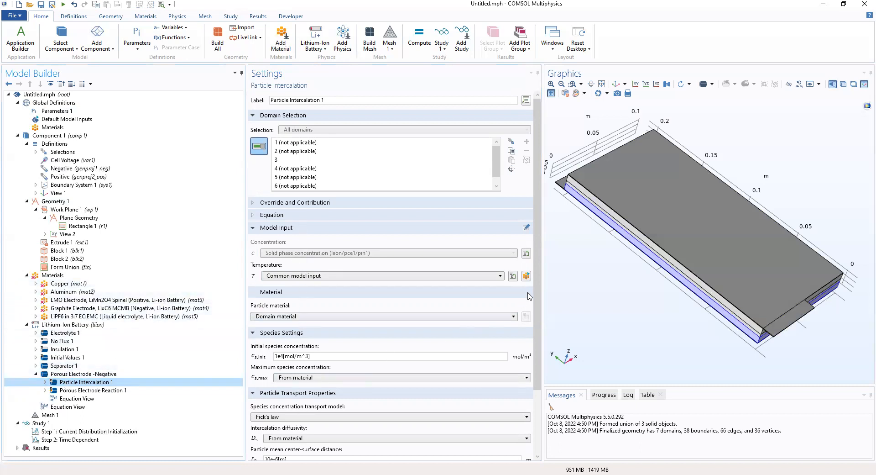
pyautogui.moveTo(538, 277)
pyautogui.mouseDown()
pyautogui.moveTo(542, 344)
pyautogui.moveTo(539, 264)
pyautogui.mouseUp()
pyautogui.moveTo(537, 211); pyautogui.dragTo(545, 282)
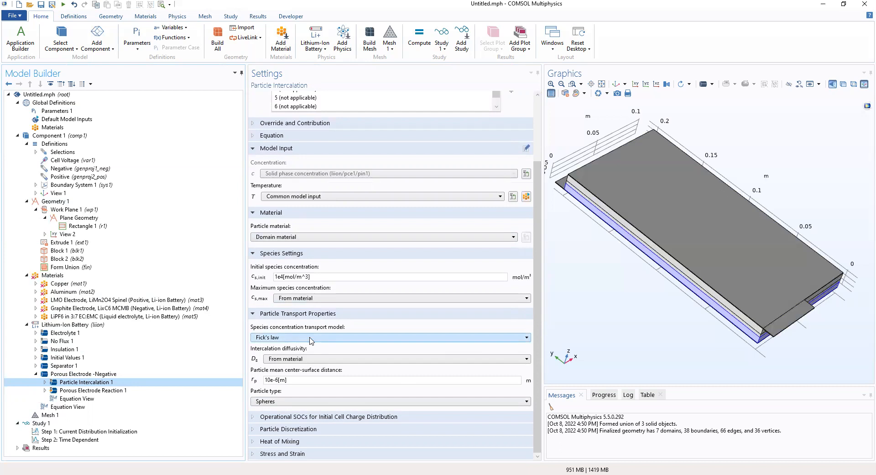
pyautogui.moveTo(287, 384); pyautogui.dragTo(266, 381)
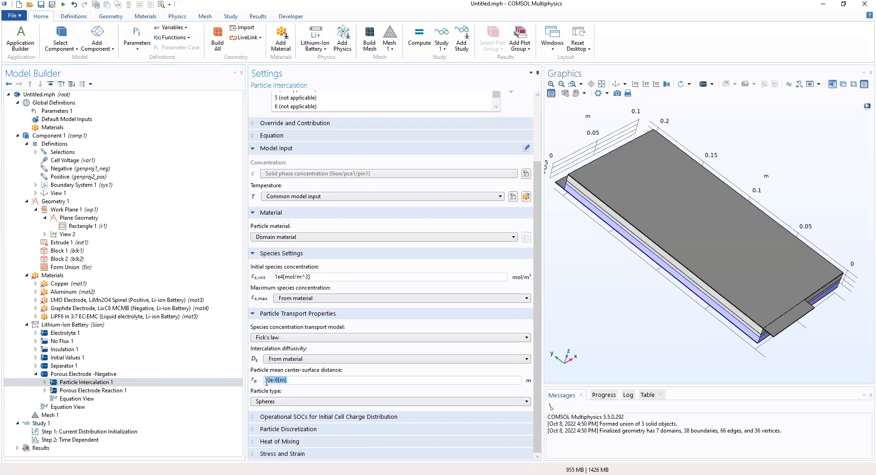
pyautogui.write('rp_neg')
# Set the reference exchange current density to i0ref_neg in the negative electrode's Porous Electrode Reaction node
pyautogui.click(85, 391)
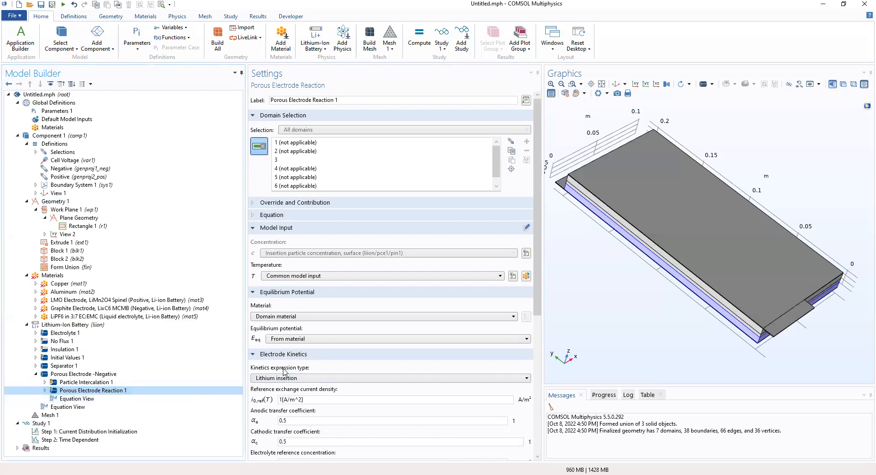
pyautogui.scroll(-2, 540, 324)
pyautogui.moveTo(540, 325); pyautogui.dragTo(545, 361)
pyautogui.moveTo(307, 307); pyautogui.dragTo(279, 308)
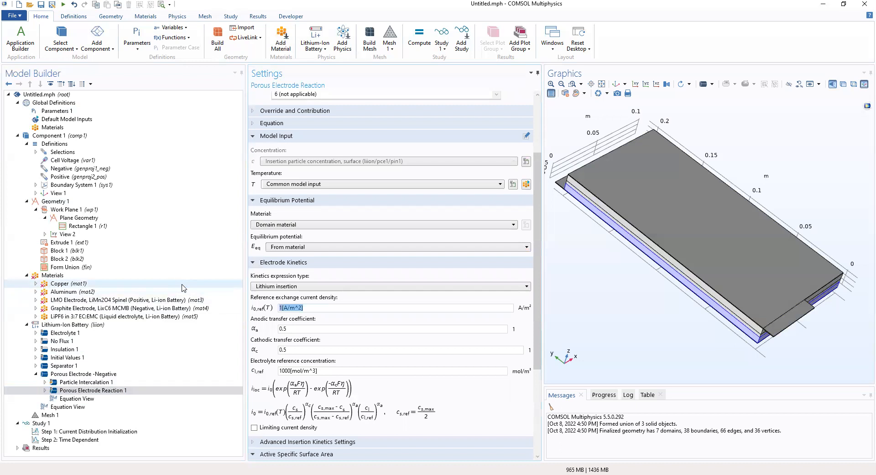
pyautogui.write('i-')
pyautogui.press('BackSpace')
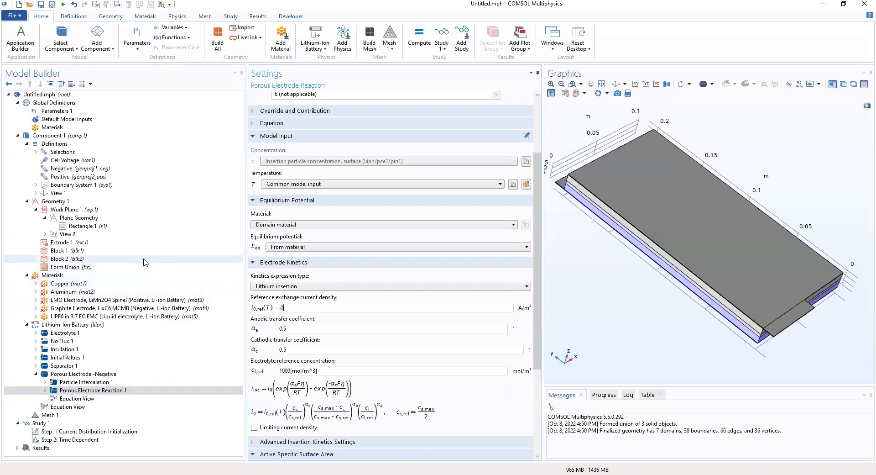
pyautogui.write('0ref_nge')
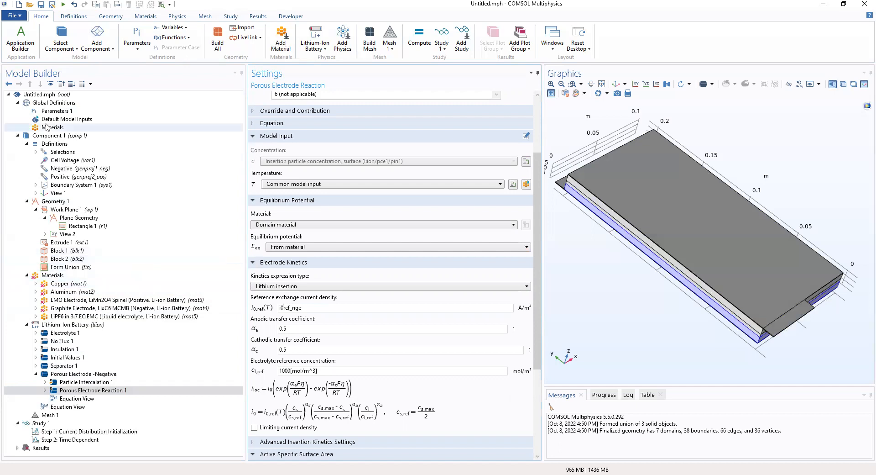
pyautogui.press('BackSpace')
pyautogui.press('BackSpace')
pyautogui.write('eb')
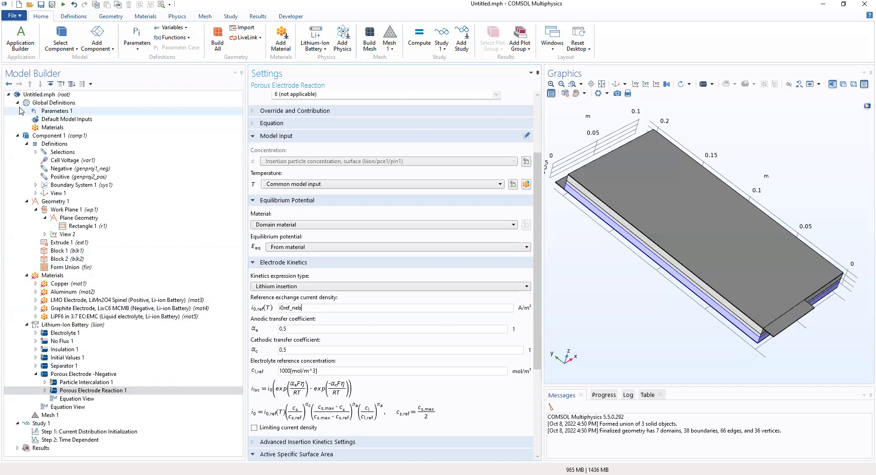
pyautogui.press('BackSpace')
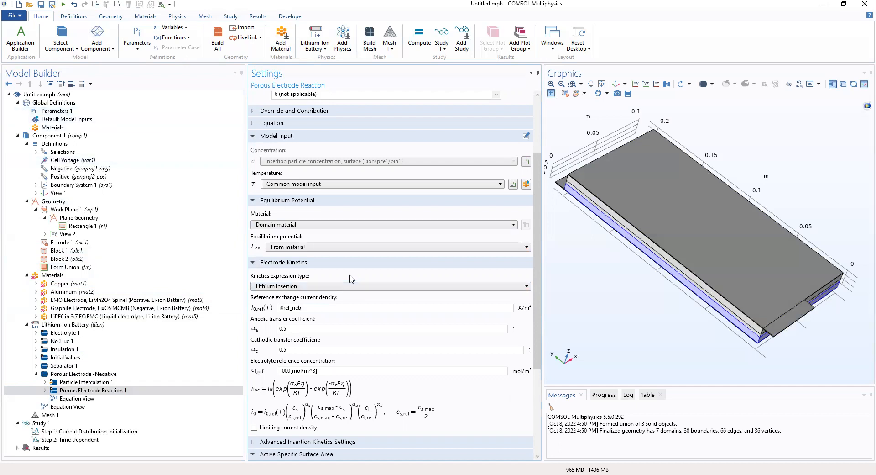
pyautogui.write('g')
# Add a second Porous Electrode node to the Lithium-Ion Battery physics and open its settings
pyautogui.click(78, 376)
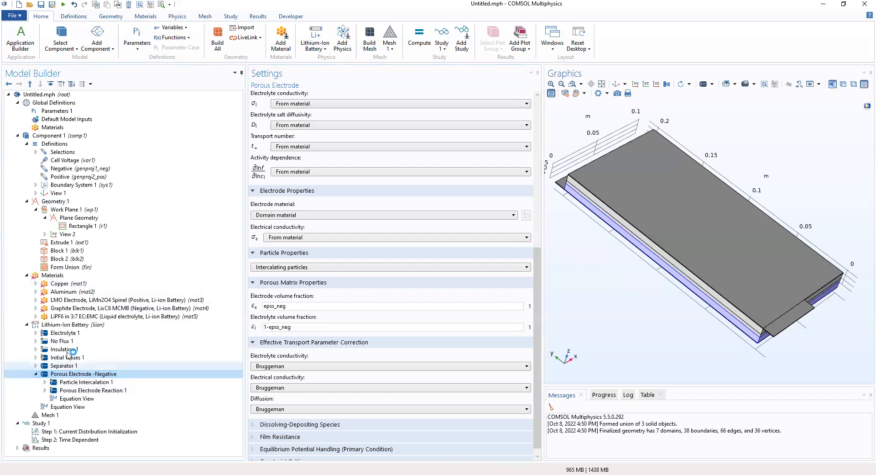
pyautogui.click(60, 325)
pyautogui.rightClick(60, 325)
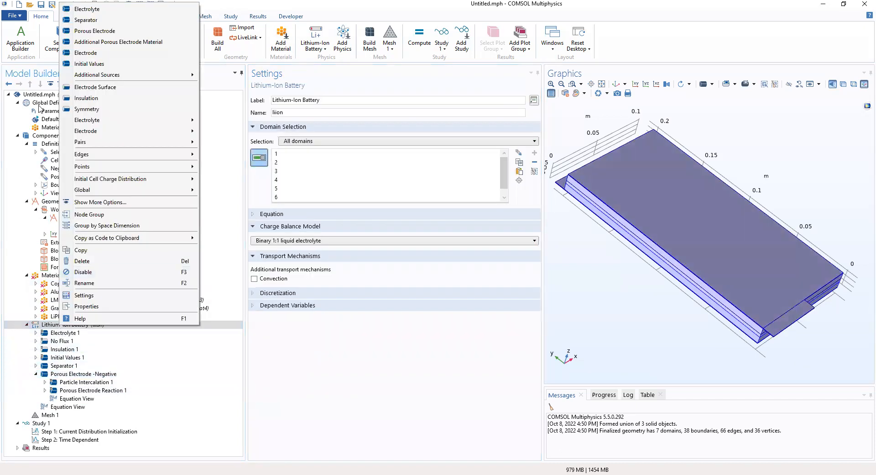
pyautogui.click(77, 31)
pyautogui.click(82, 407)
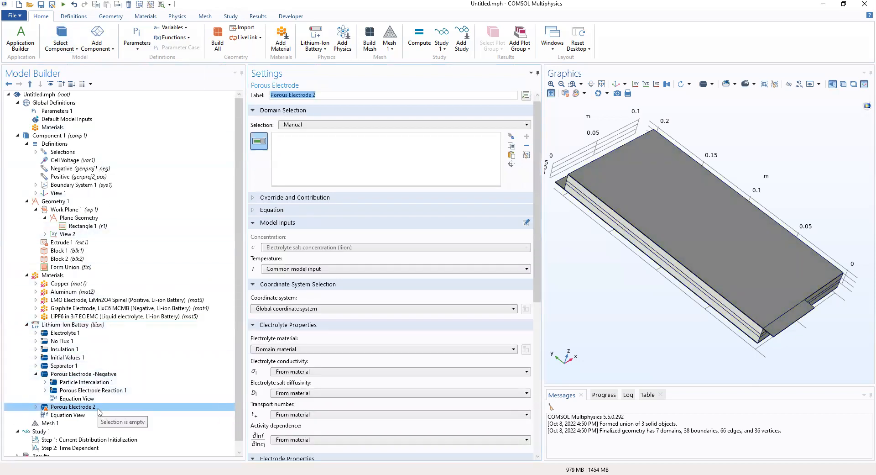
# Rename the second porous electrode node as "Porous Electrode -Positive" and apply it to the Positive Electrode domain
pyautogui.click(324, 94)
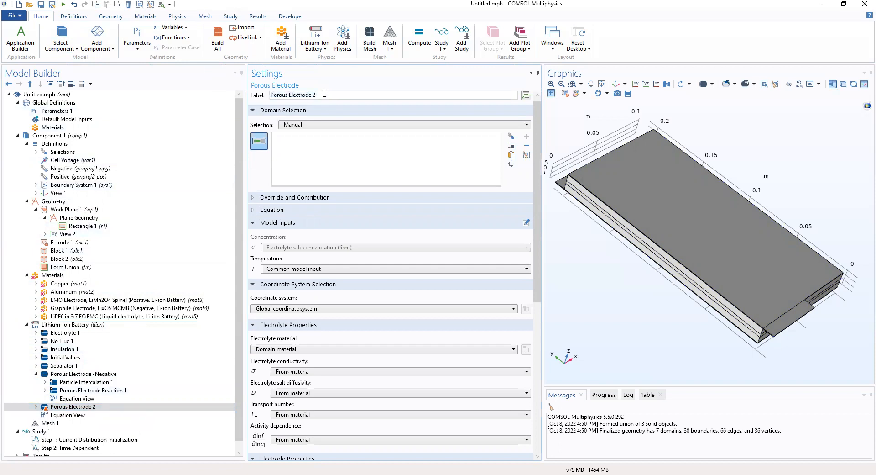
pyautogui.write('-Positive')
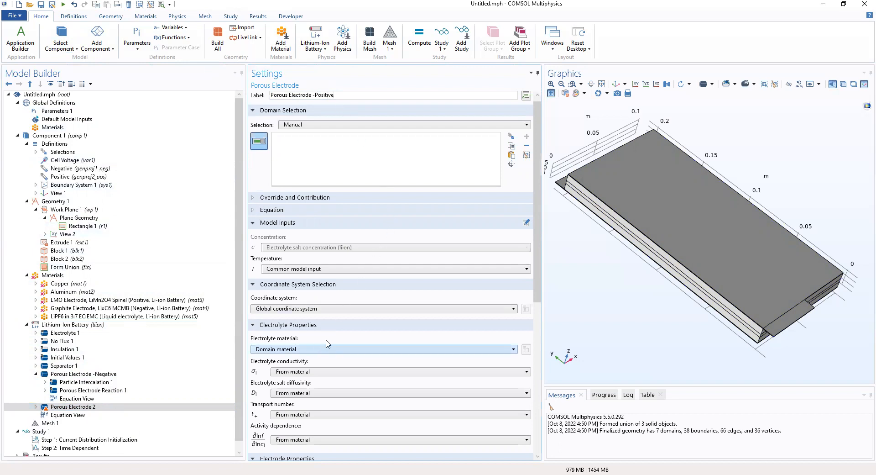
pyautogui.moveTo(538, 199); pyautogui.dragTo(538, 201)
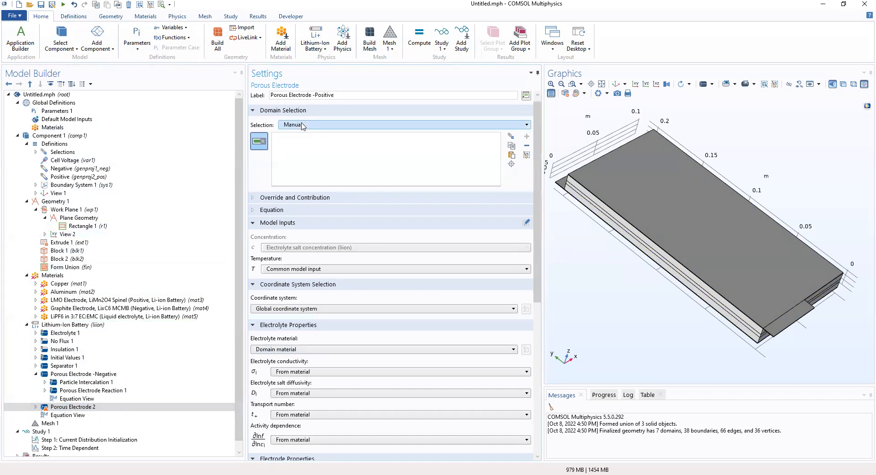
pyautogui.click(302, 125)
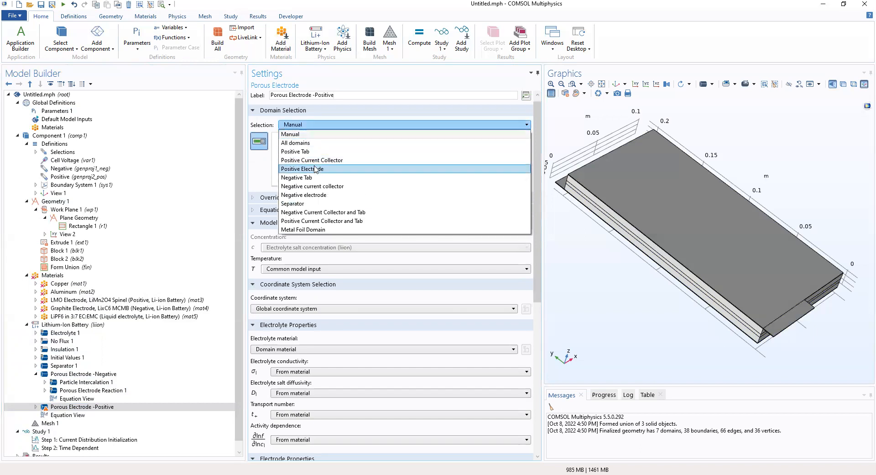
pyautogui.click(315, 168)
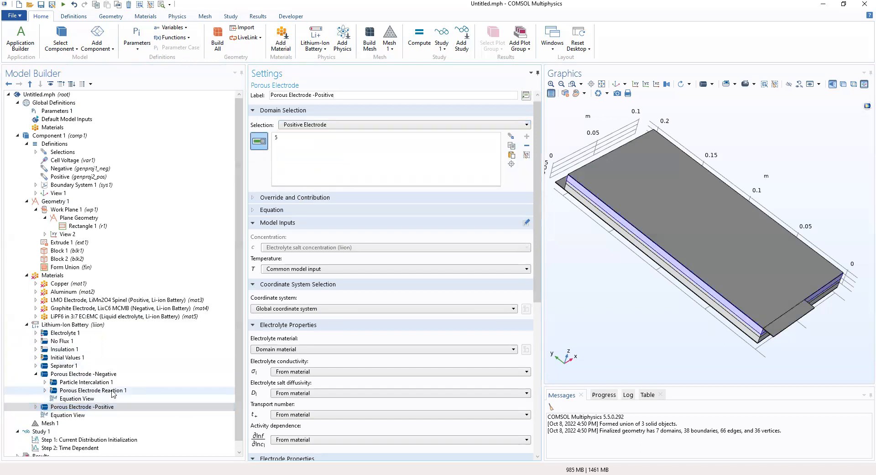
pyautogui.click(79, 408)
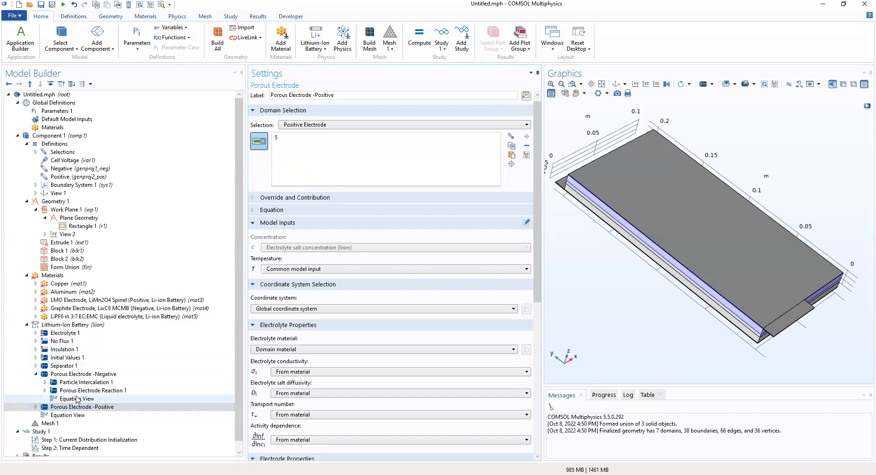
# Set the positive porous electrode's electrolyte material to LiPF6 in 3:7 EC:EMC (mat5), matching the negative electrode
pyautogui.click(75, 374)
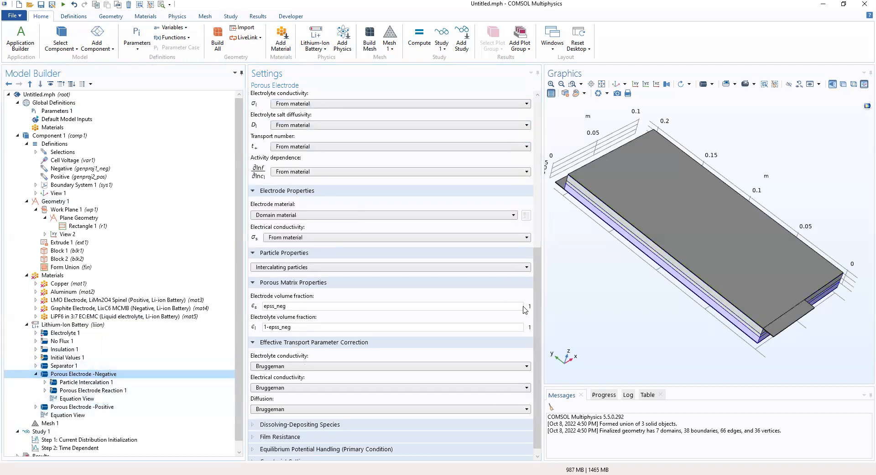
pyautogui.scroll(10, 457, 183)
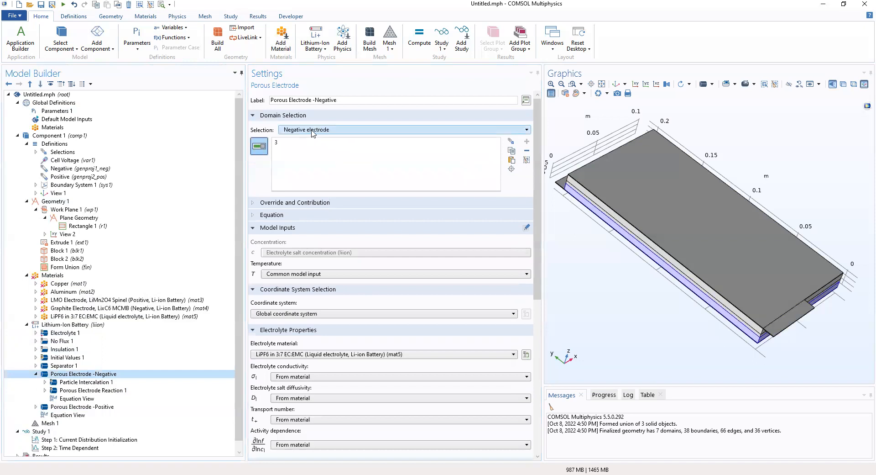
pyautogui.click(78, 406)
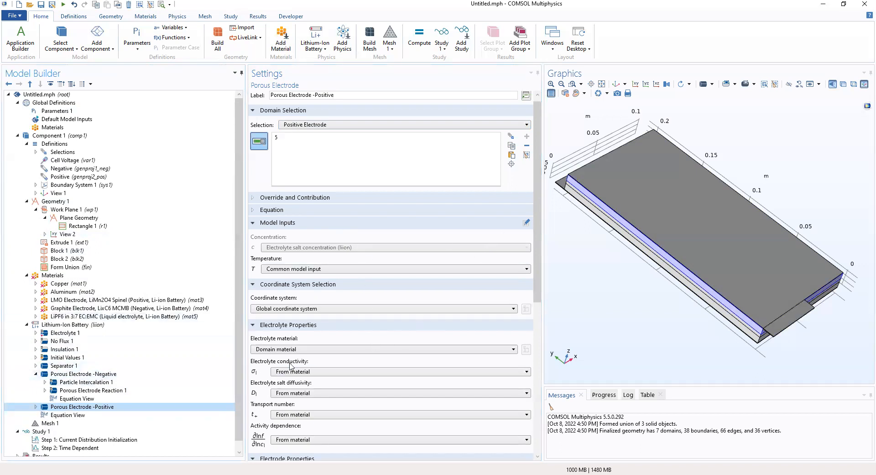
pyautogui.click(281, 349)
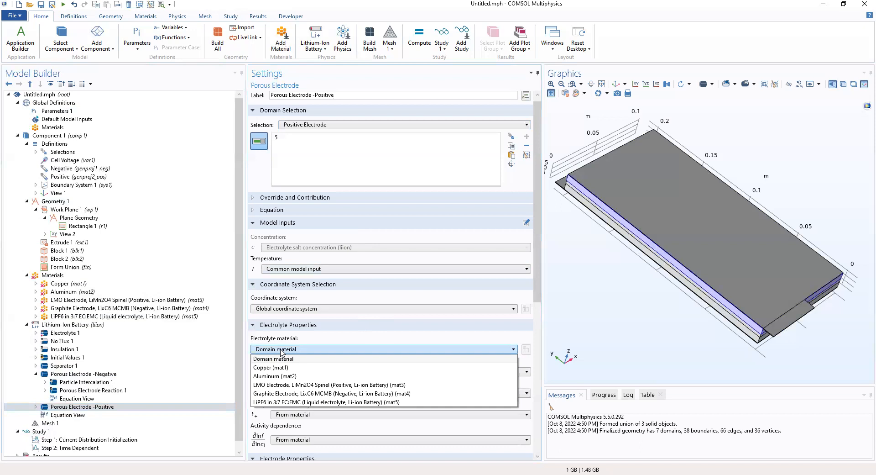
pyautogui.click(292, 402)
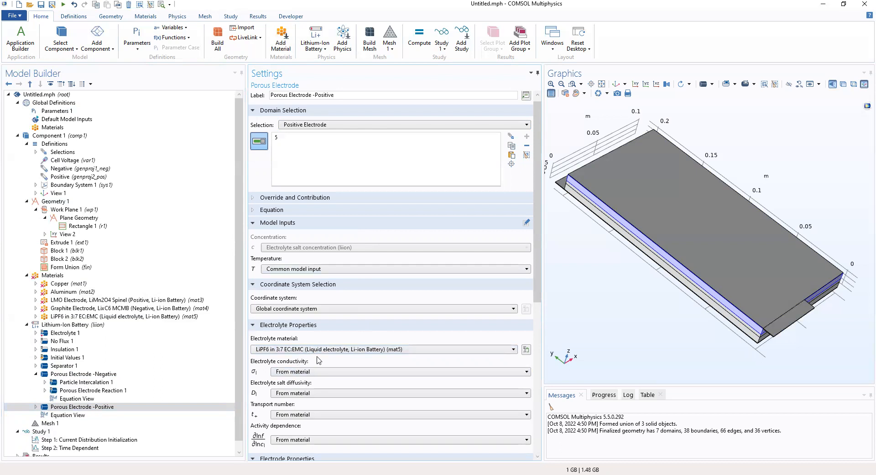
# Set the positive porous electrode's electrode volume fraction to epss_pos and its electrolyte volume fraction to 1-epss_pos
pyautogui.moveTo(537, 250); pyautogui.dragTo(547, 375)
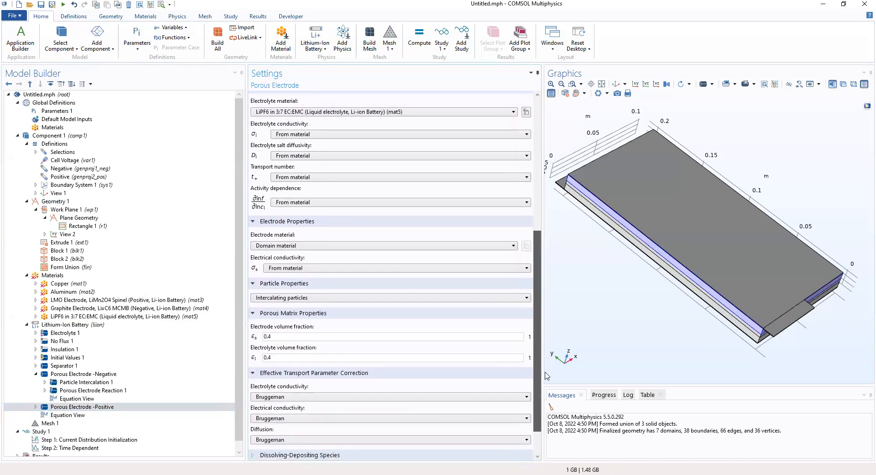
pyautogui.moveTo(296, 333); pyautogui.dragTo(254, 340)
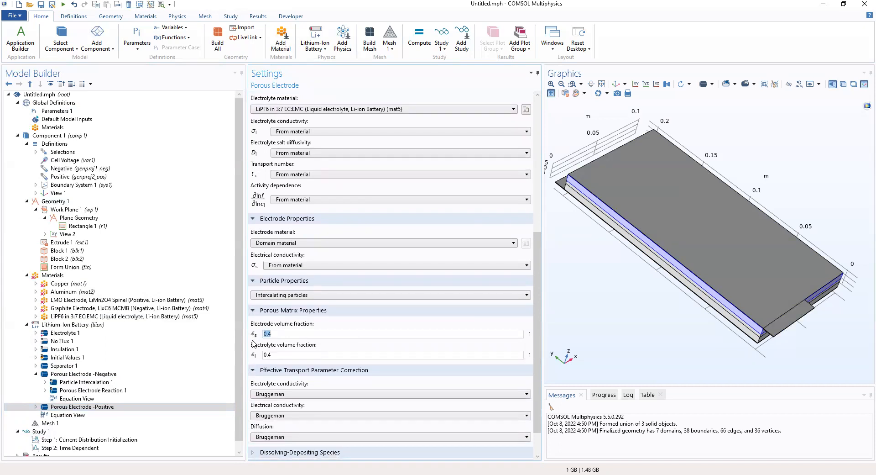
pyautogui.write('epss')
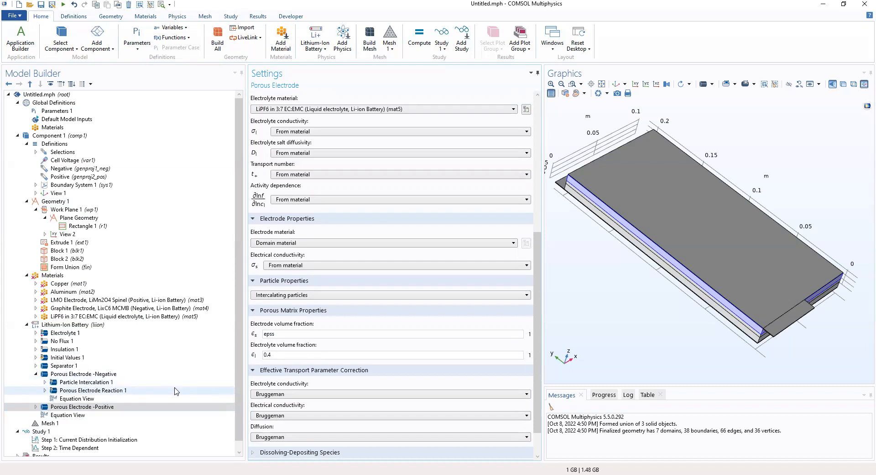
pyautogui.write('_pos')
pyautogui.press('Tab')
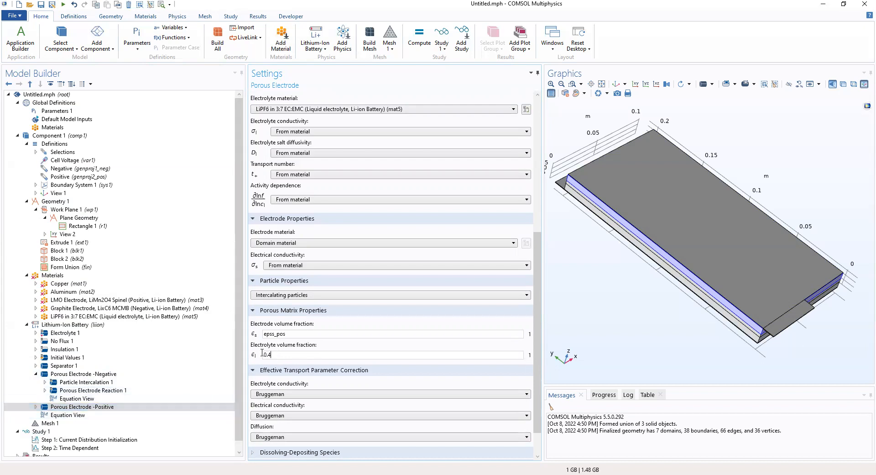
pyautogui.write('1-')
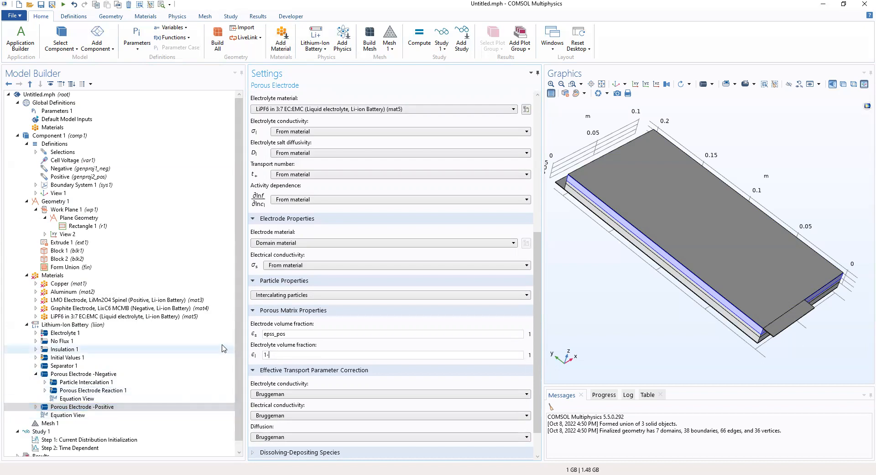
pyautogui.write('eps')
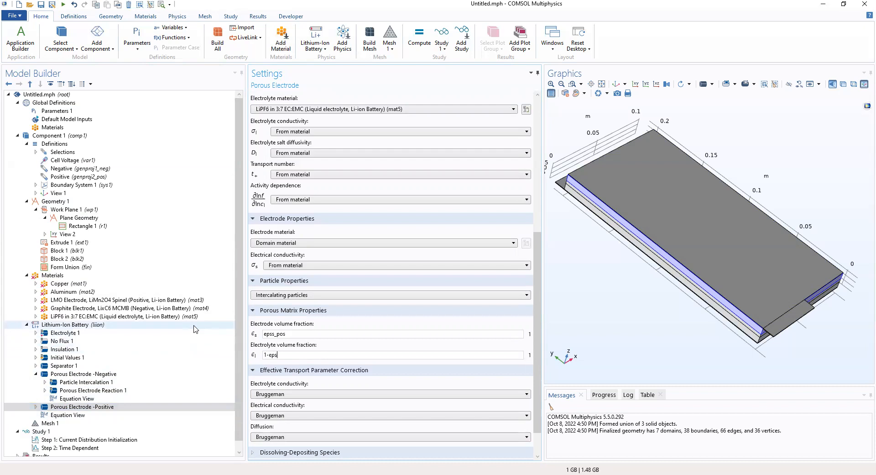
pyautogui.write('s_pos')
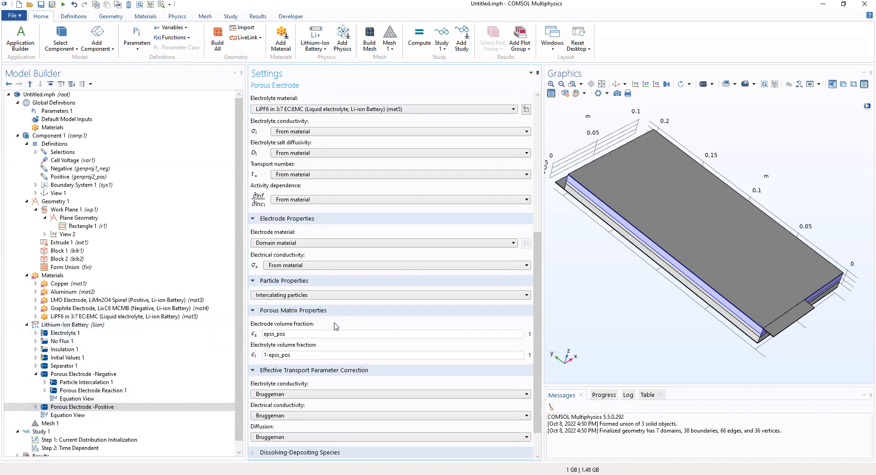
# Set the particle mean center-surface distance to rp_pos in the positive electrode's Particle Intercalation node
pyautogui.click(85, 407)
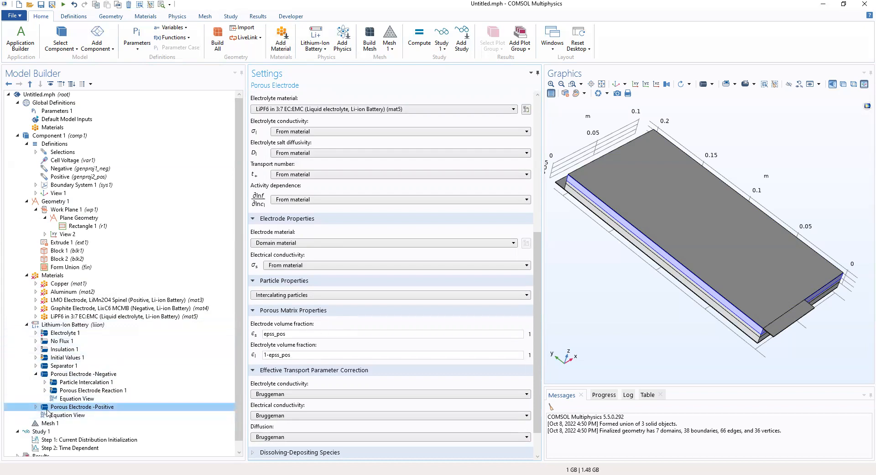
pyautogui.click(36, 407)
pyautogui.click(82, 415)
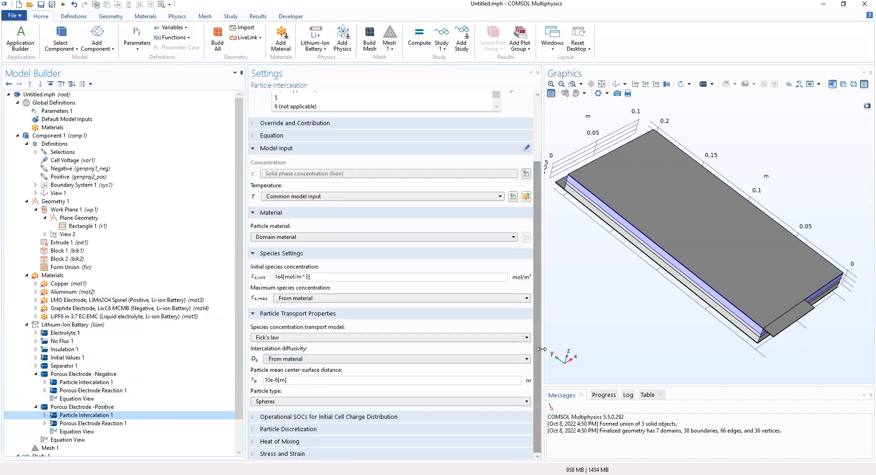
pyautogui.scroll(3, 532, 308)
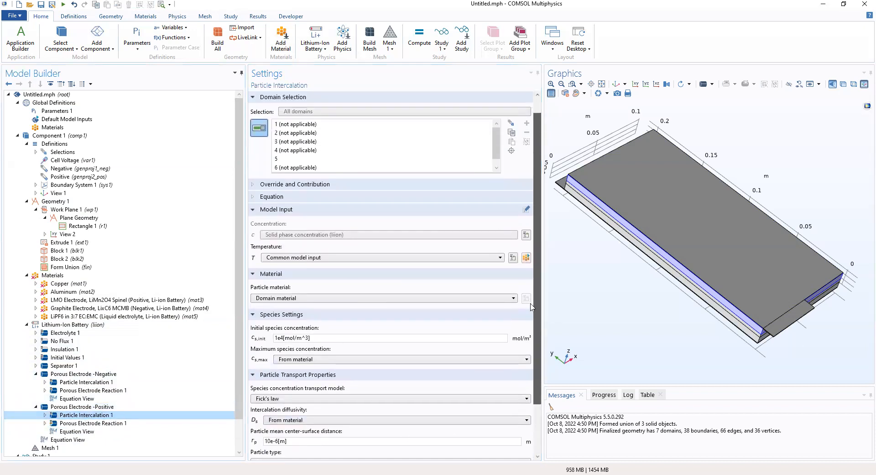
pyautogui.scroll(-1, 533, 314)
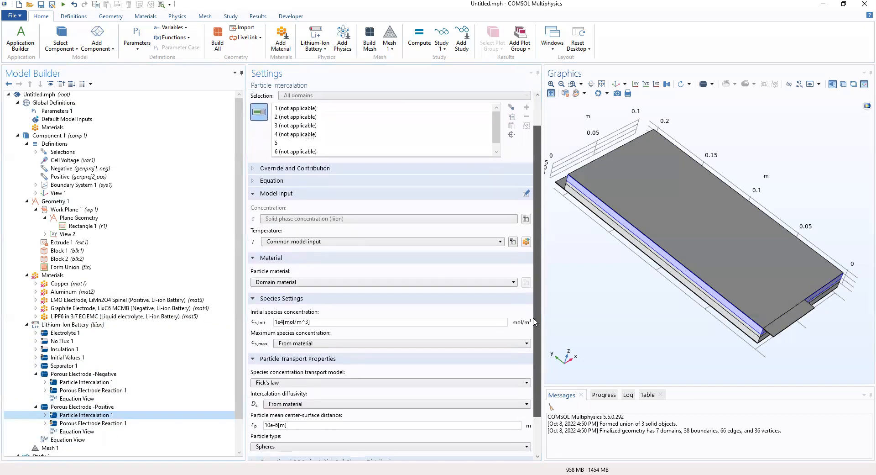
pyautogui.moveTo(535, 325); pyautogui.dragTo(539, 360)
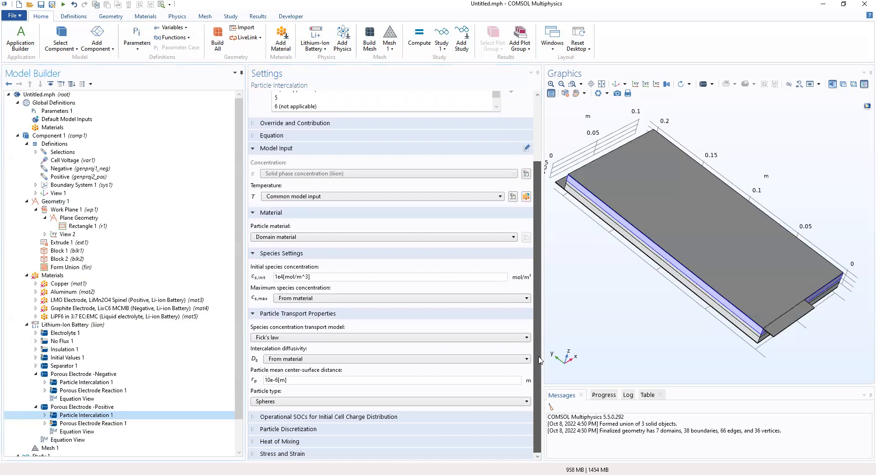
pyautogui.moveTo(297, 380); pyautogui.dragTo(232, 380)
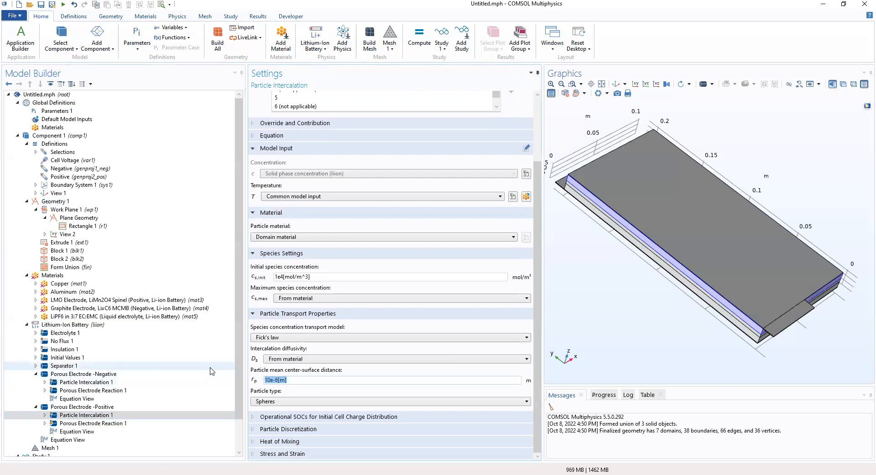
pyautogui.write('rp_pos')
# Set the reference exchange current density to i0ref_pos in the positive electrode's Porous Electrode Reaction node
pyautogui.click(78, 424)
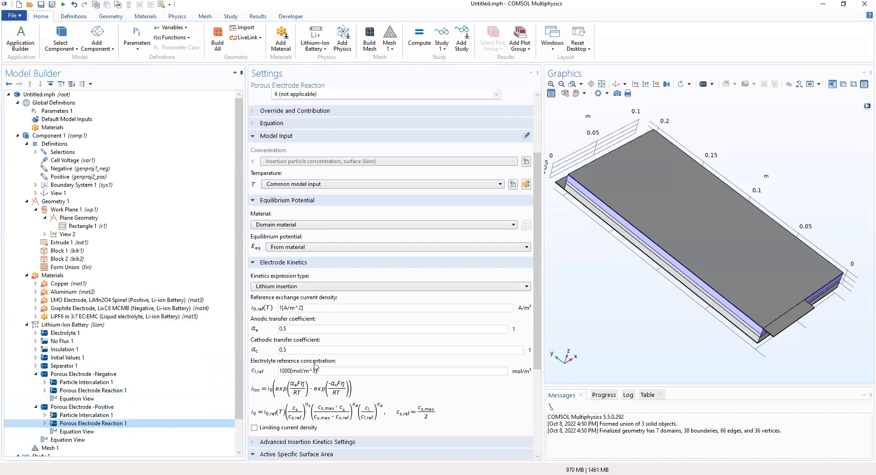
pyautogui.scroll(-3, 536, 281)
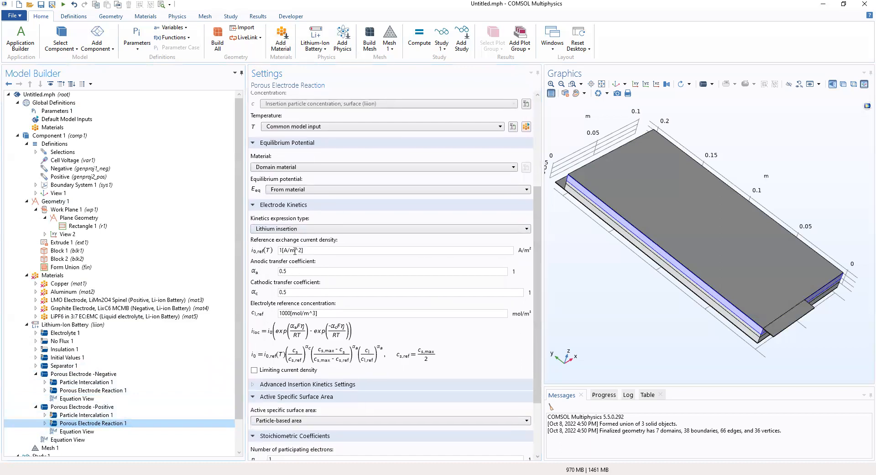
pyautogui.moveTo(309, 249); pyautogui.dragTo(256, 260)
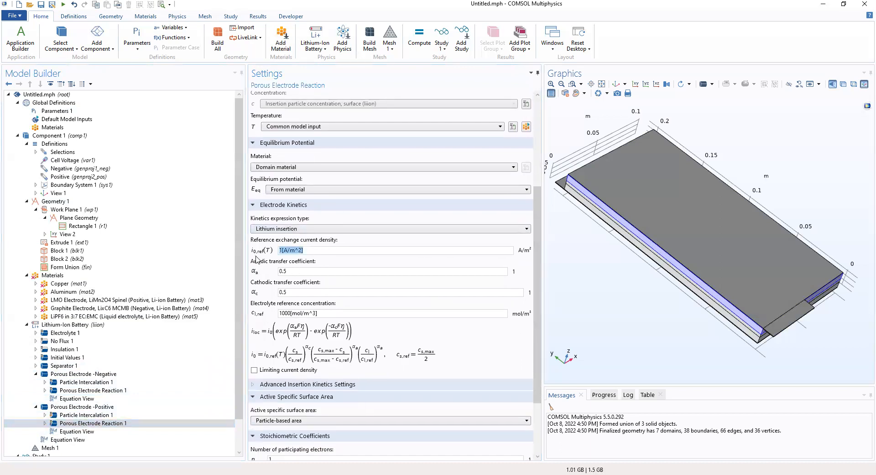
pyautogui.write('i0ref_pos')
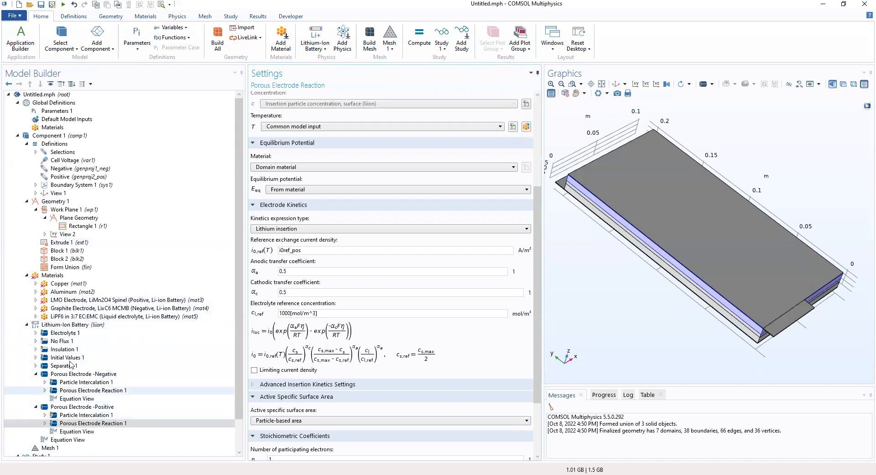
# Add an Electrode node to the Lithium-Ion Battery physics and apply it to the Metal Foil Domain selection
pyautogui.click(62, 327)
pyautogui.rightClick(63, 326)
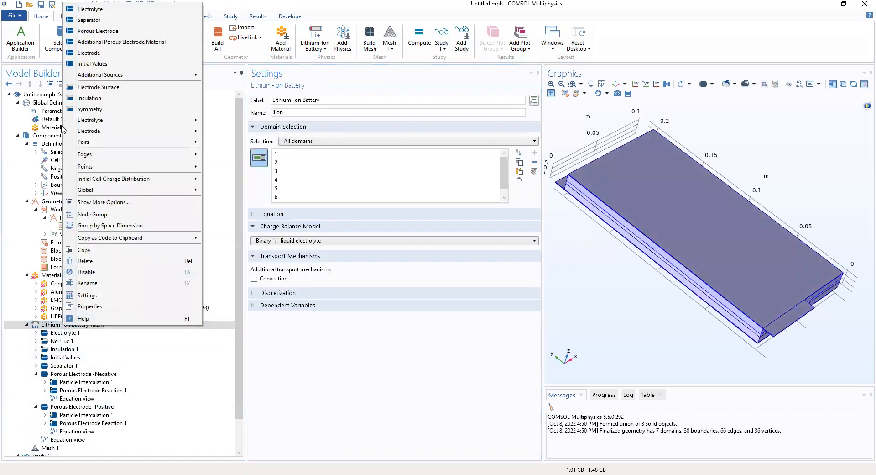
pyautogui.click(86, 53)
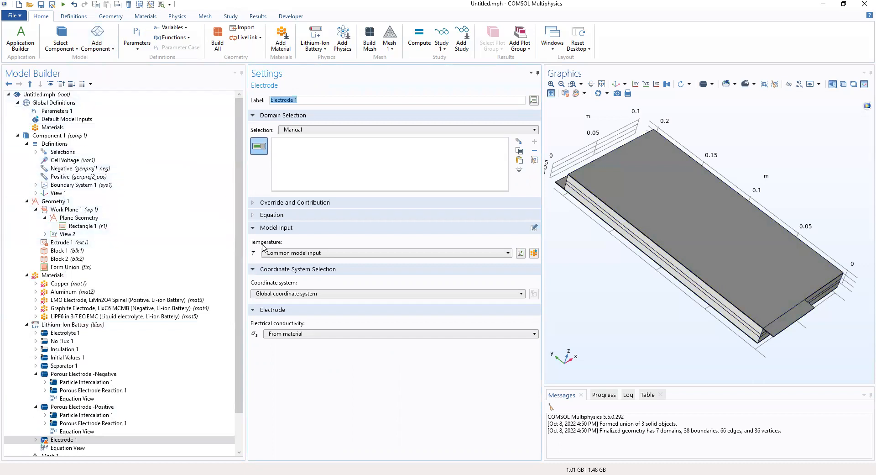
pyautogui.click(333, 130)
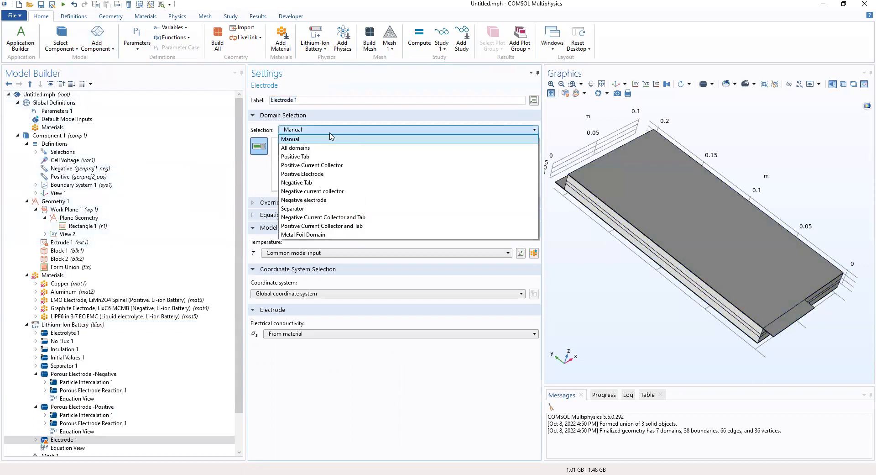
pyautogui.click(334, 235)
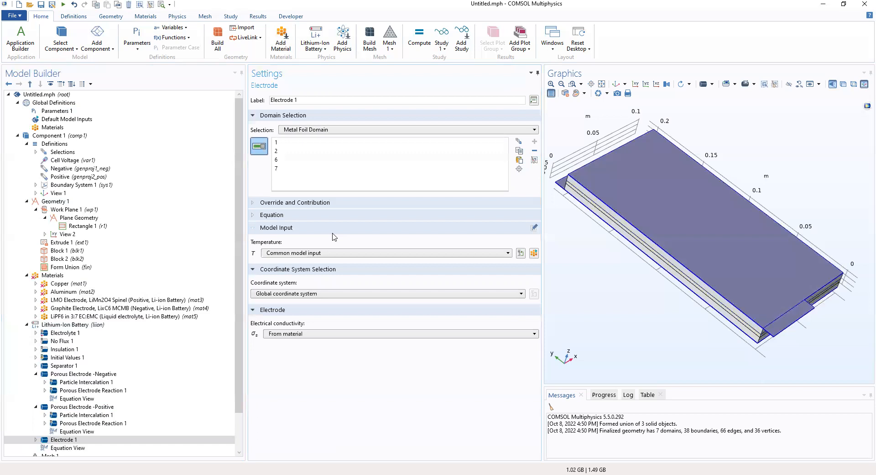
pyautogui.click(35, 439)
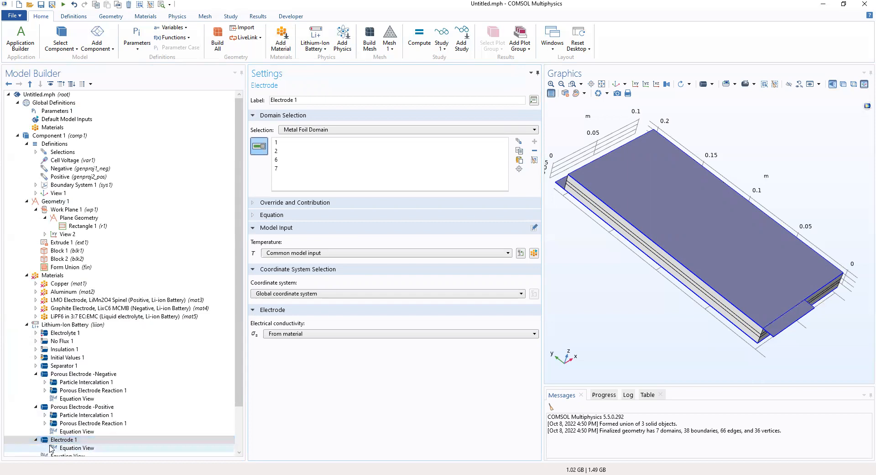
pyautogui.click(80, 441)
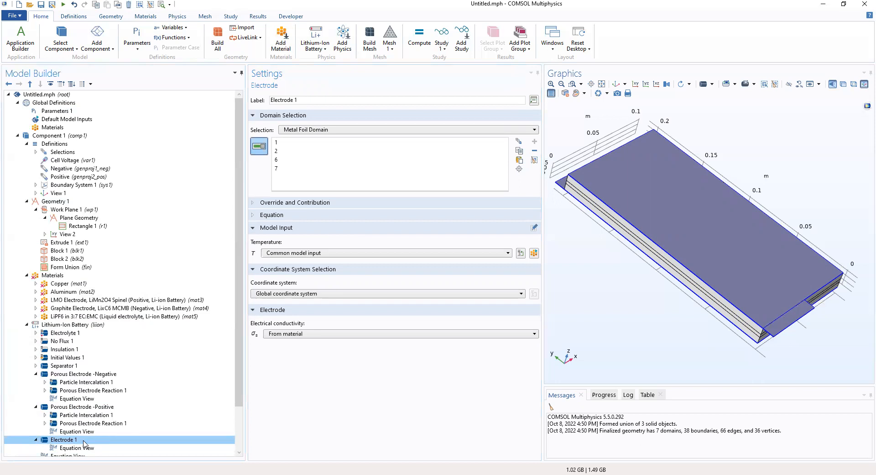
pyautogui.click(49, 325)
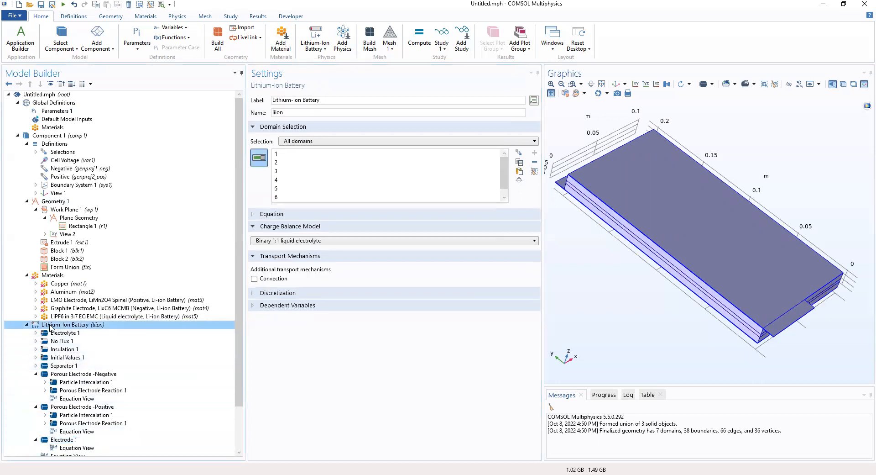
pyautogui.rightClick(49, 324)
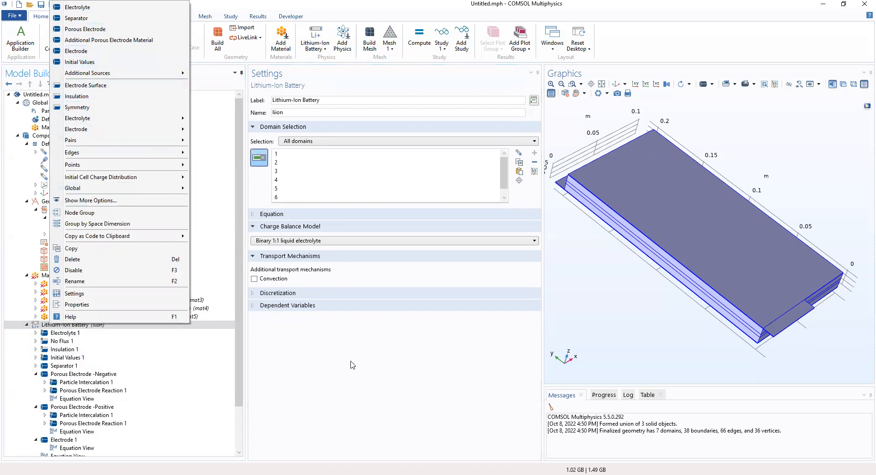
pyautogui.click(345, 374)
pyautogui.scroll(-2, 105, 392)
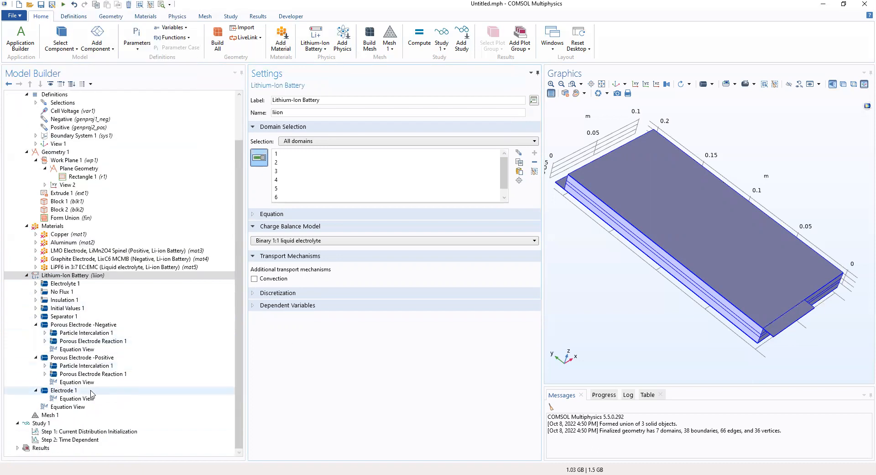
pyautogui.click(64, 390)
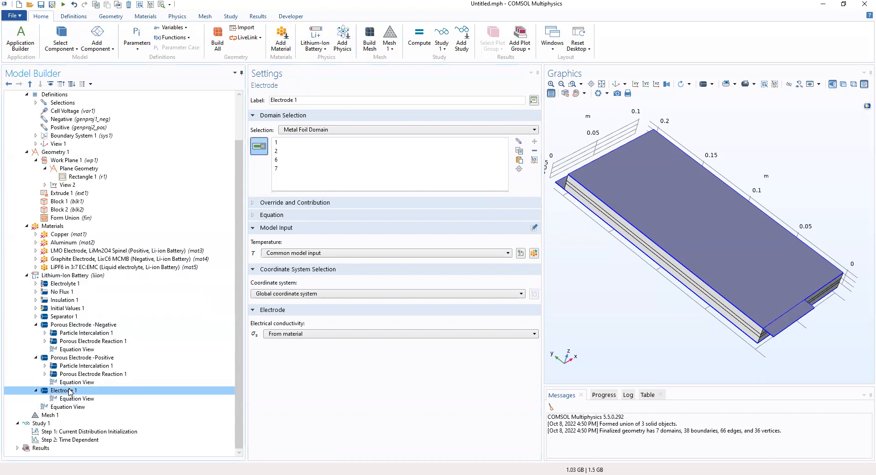
pyautogui.click(53, 276)
pyautogui.rightClick(53, 276)
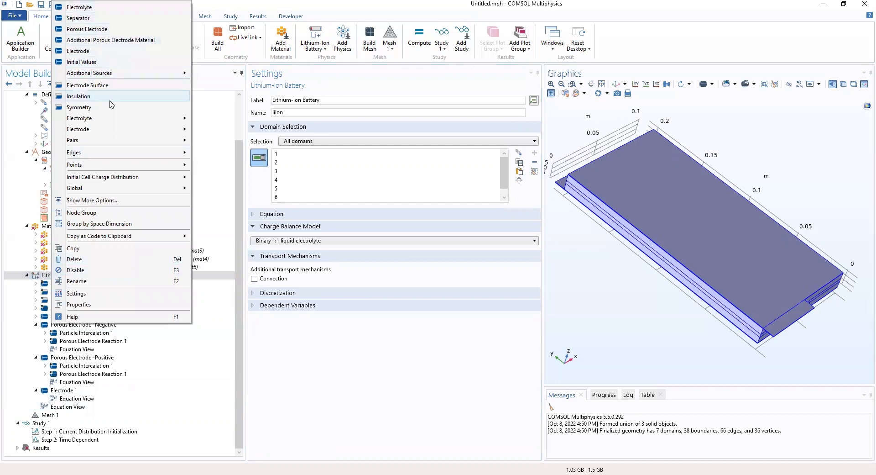
pyautogui.moveTo(118, 134)
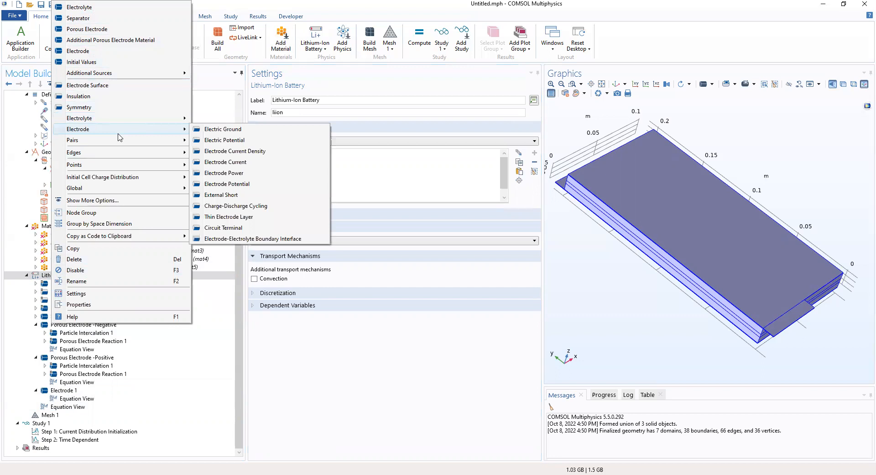
pyautogui.click(386, 357)
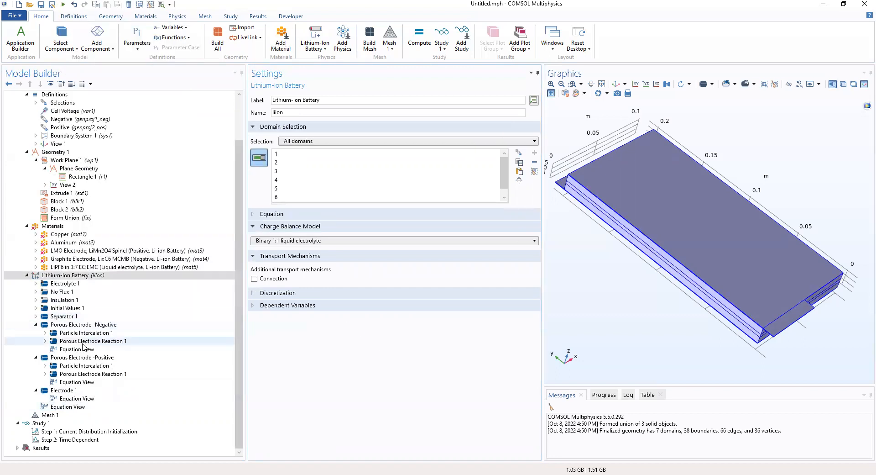
# Add an Electric Ground boundary condition to the Lithium-Ion Battery physics and apply it to the Positive Tab end selection
pyautogui.click(71, 391)
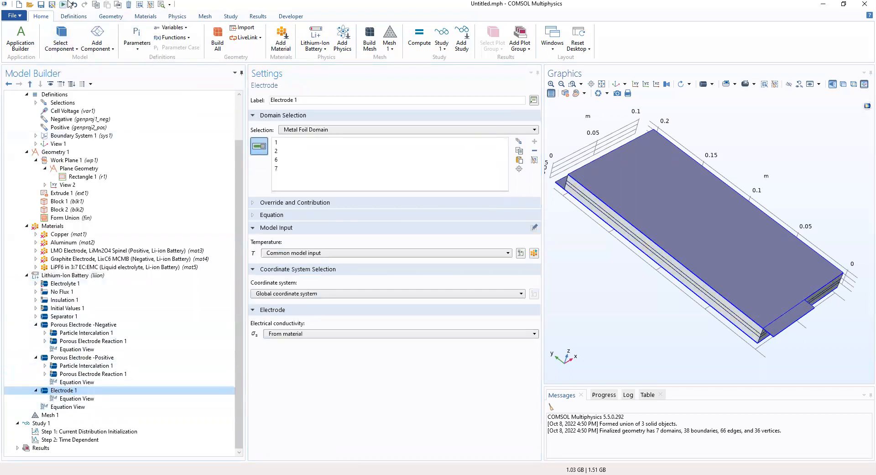
pyautogui.click(186, 20)
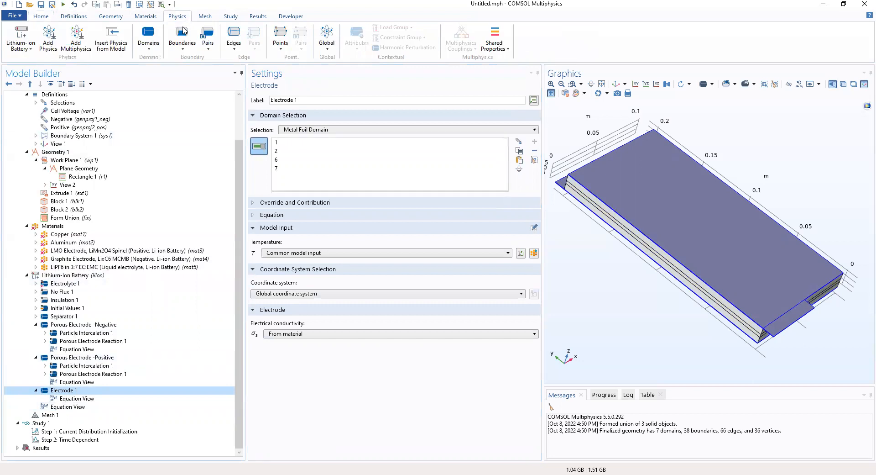
pyautogui.click(182, 38)
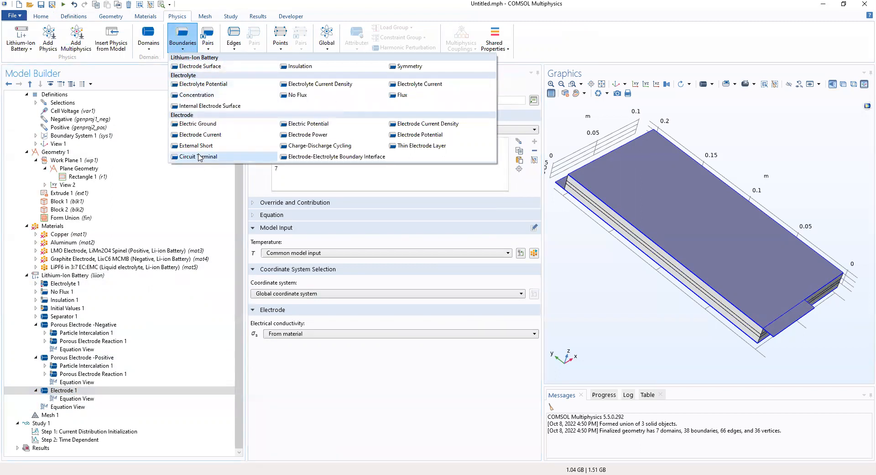
pyautogui.click(198, 123)
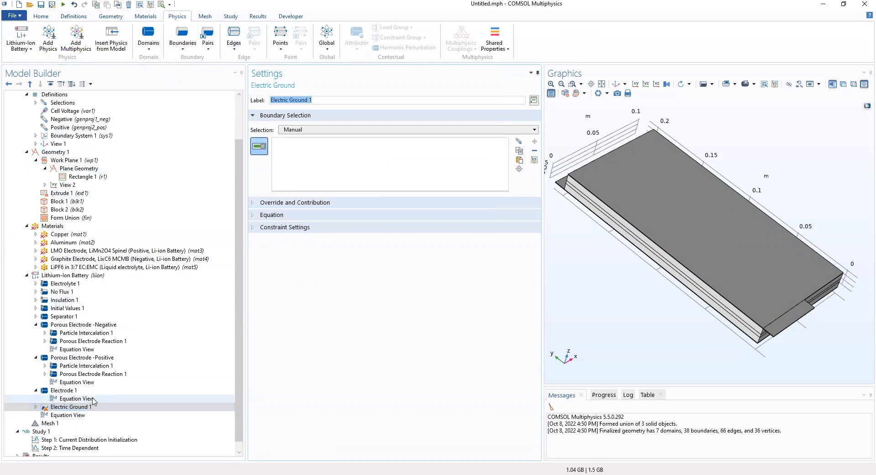
pyautogui.click(293, 130)
pyautogui.click(293, 130)
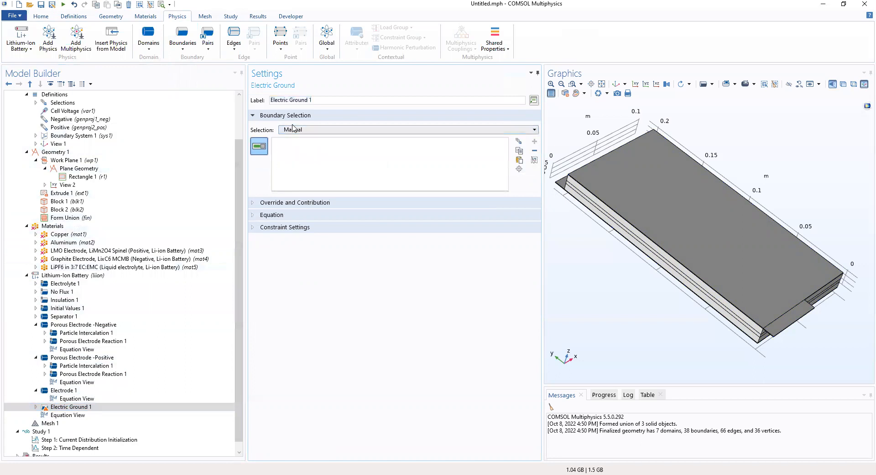
pyautogui.click(293, 129)
pyautogui.click(309, 165)
pyautogui.moveTo(696, 303); pyautogui.dragTo(634, 268)
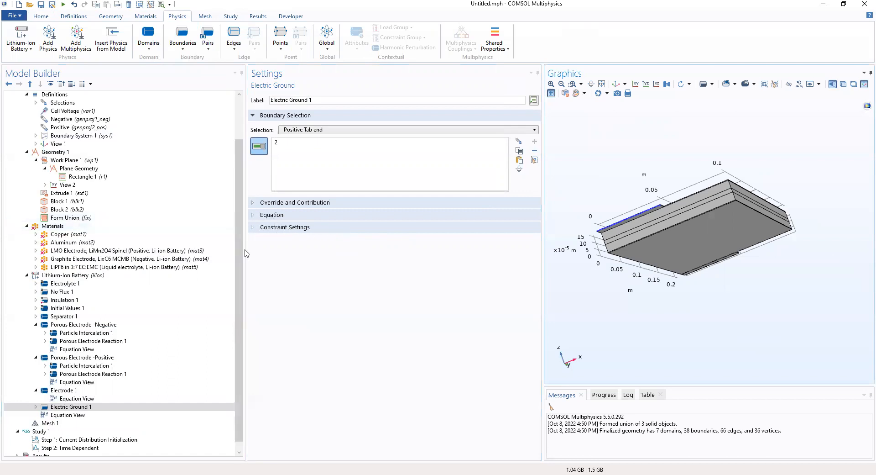
pyautogui.click(44, 407)
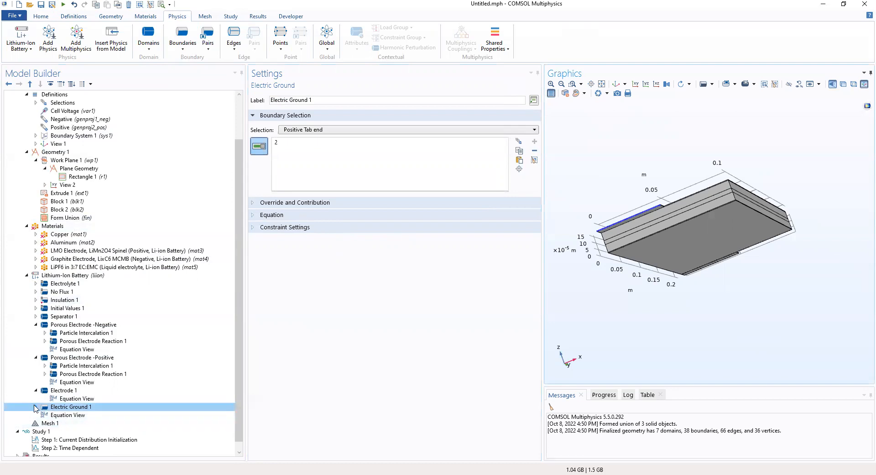
pyautogui.click(35, 407)
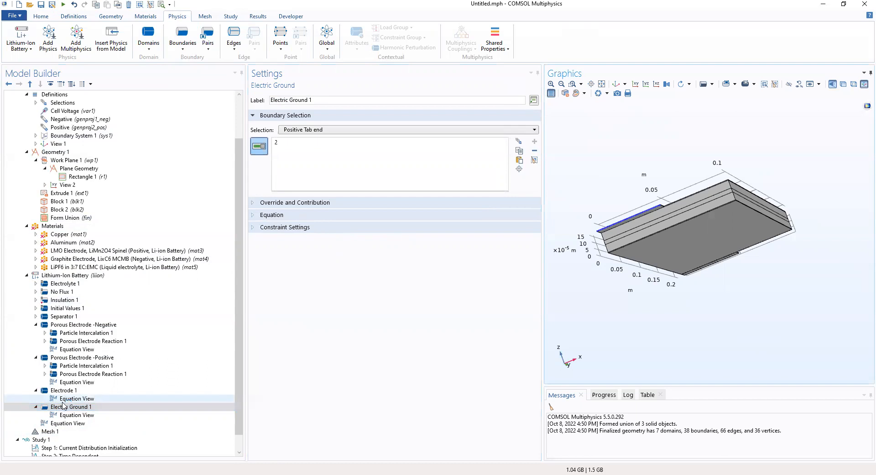
pyautogui.click(51, 276)
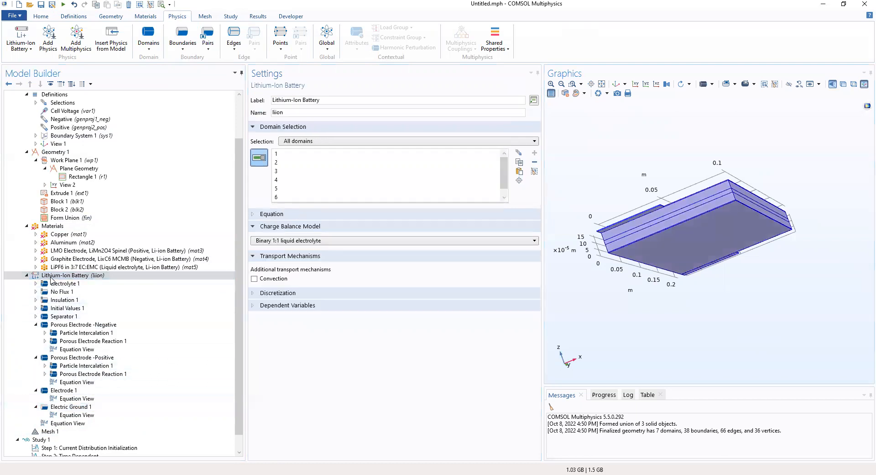
pyautogui.rightClick(51, 275)
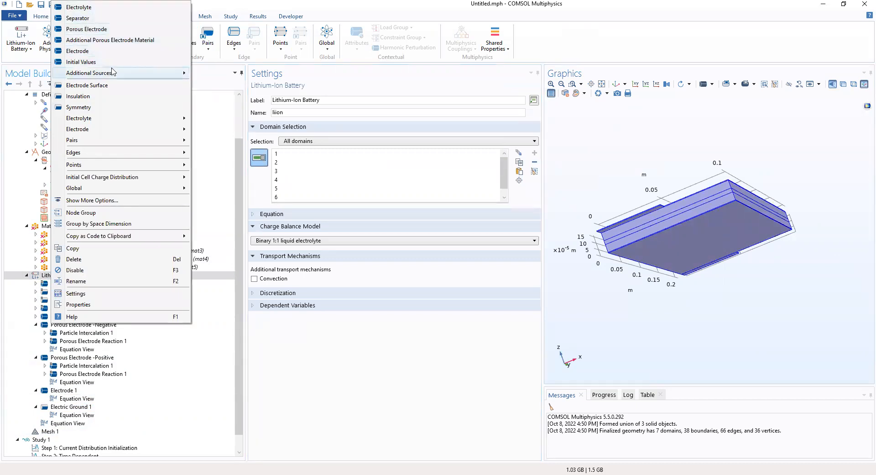
pyautogui.click(401, 373)
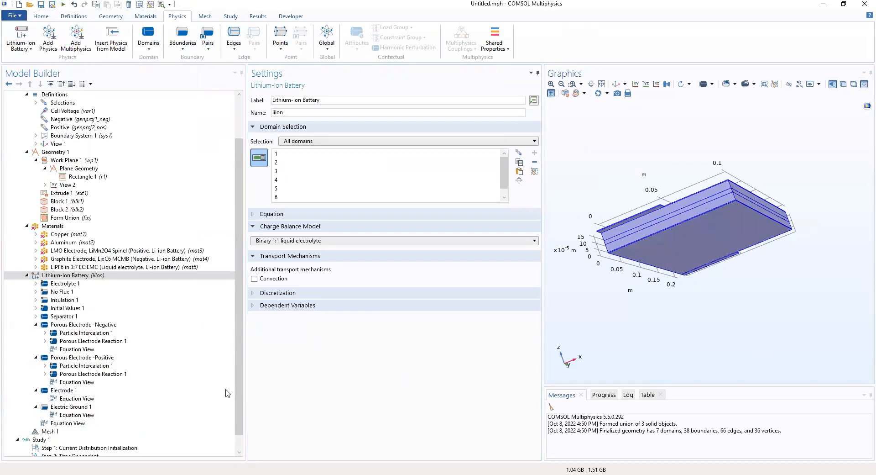
# Examine the equation and the override and contribution settings of the Electric Ground node
pyautogui.click(73, 407)
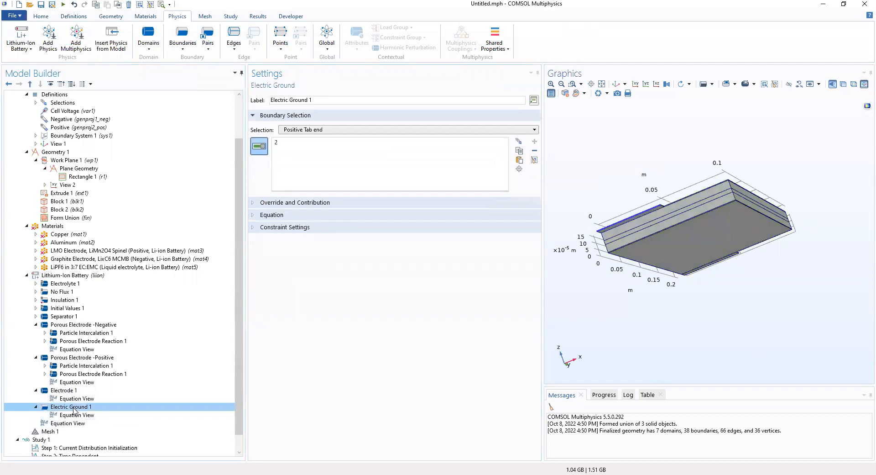
pyautogui.click(278, 217)
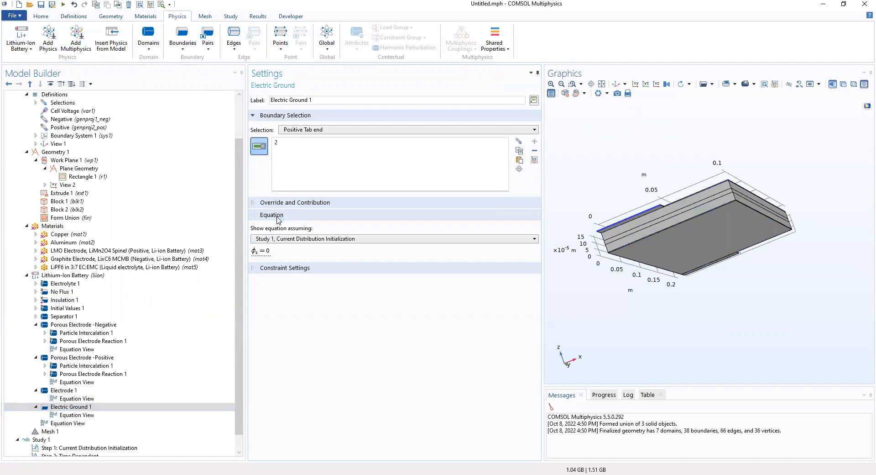
pyautogui.click(292, 215)
pyautogui.click(292, 216)
pyautogui.click(293, 204)
pyautogui.click(293, 204)
pyautogui.click(290, 215)
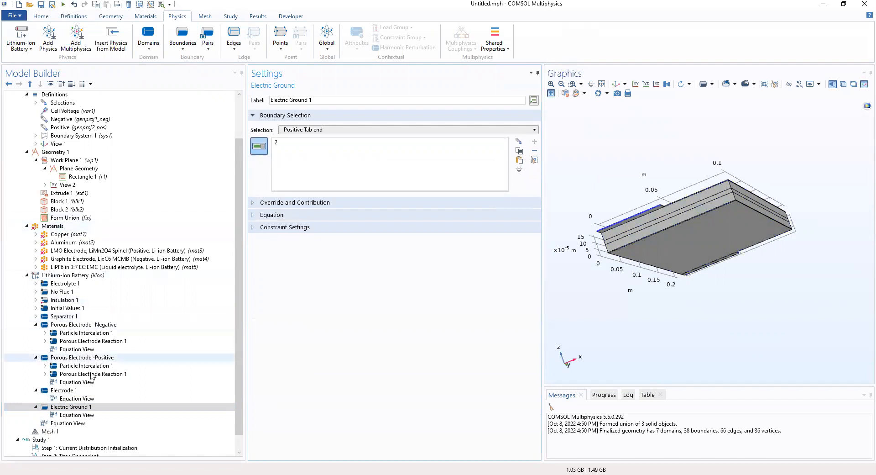
# Add an Electrode Current boundary condition and apply it to the Positive Tab end selection
pyautogui.click(188, 45)
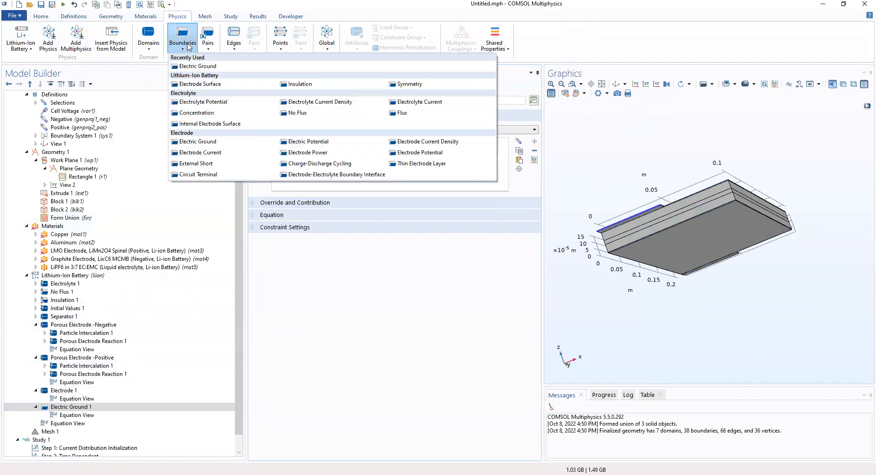
pyautogui.click(211, 156)
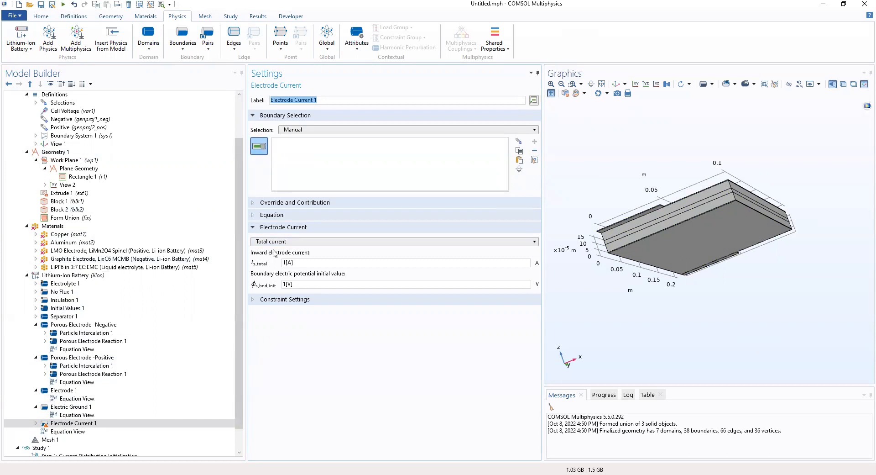
pyautogui.click(296, 133)
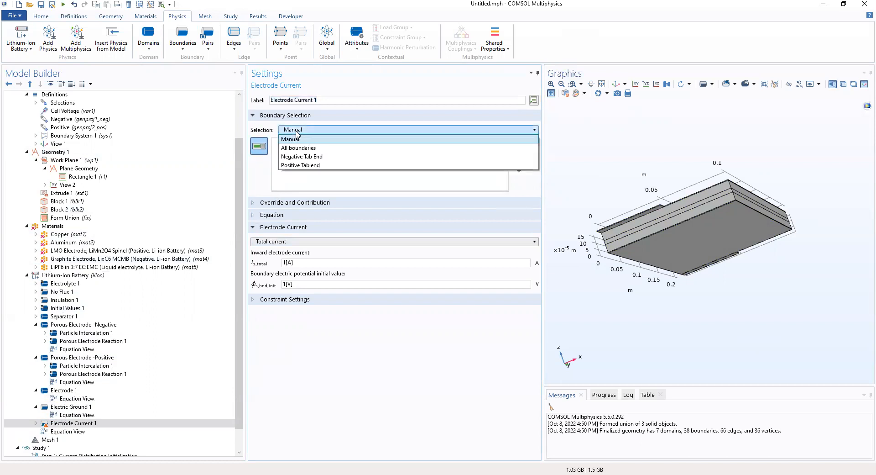
pyautogui.click(309, 165)
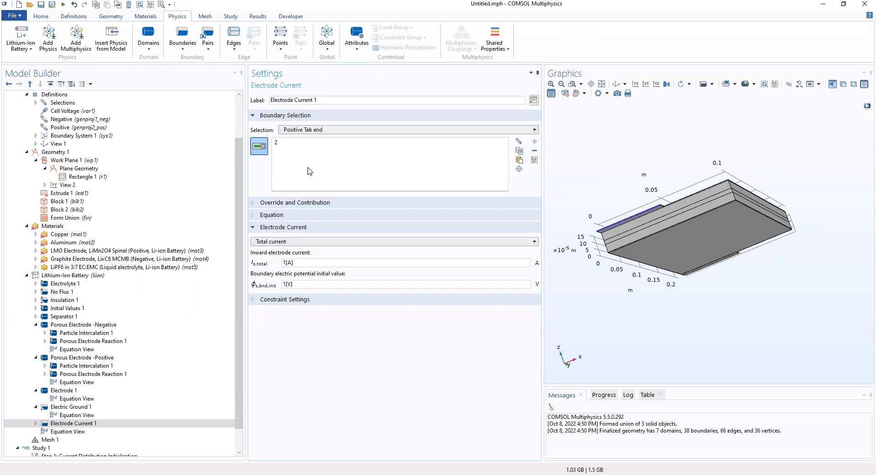
pyautogui.click(95, 423)
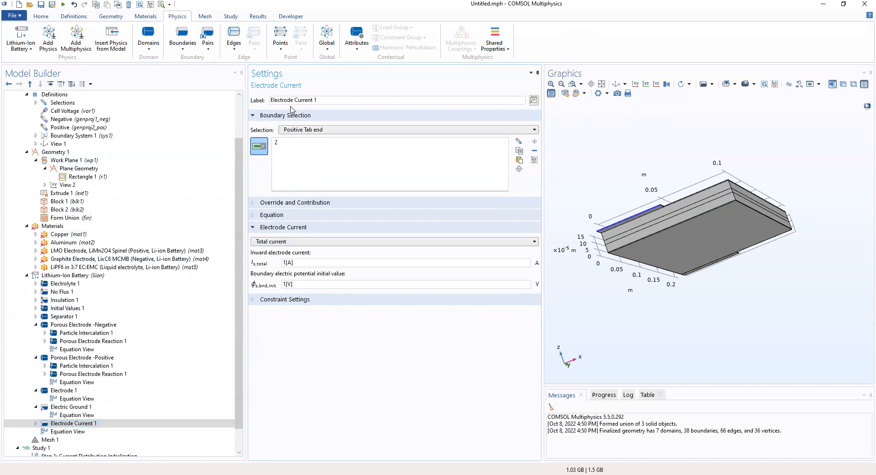
pyautogui.click(87, 424)
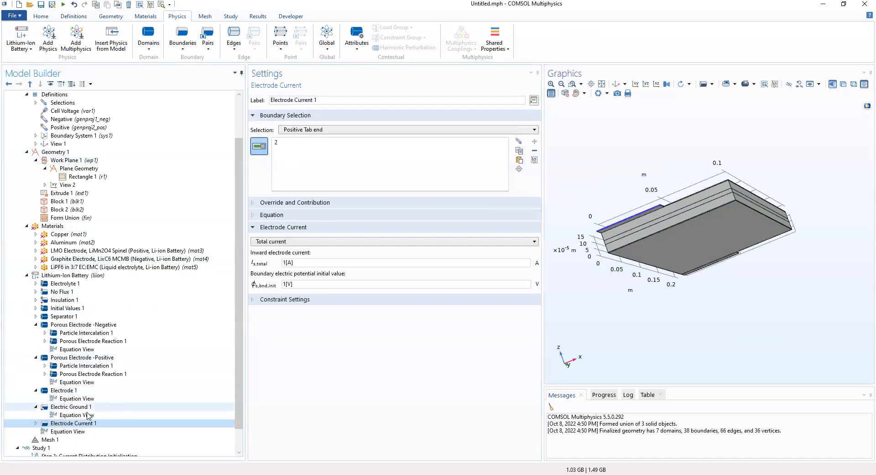
pyautogui.press('F2')
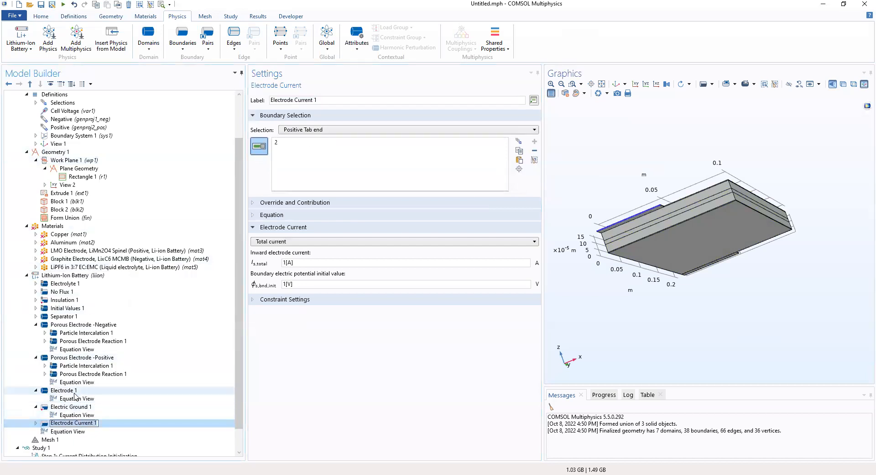
# Change the Electric Ground node's boundary selection to Negative Tab End
pyautogui.click(73, 406)
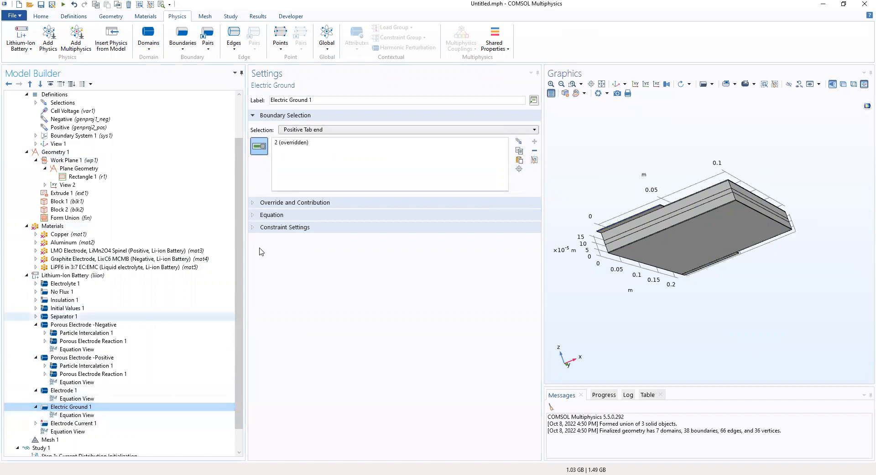
pyautogui.click(316, 130)
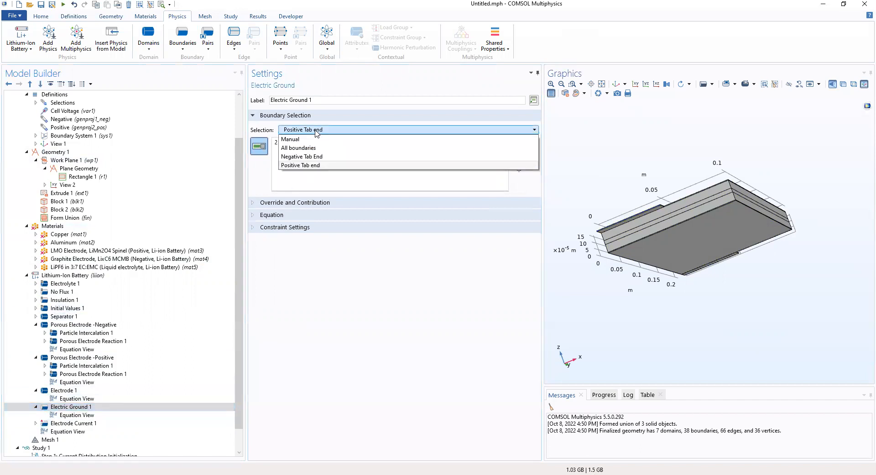
pyautogui.click(302, 156)
# Set the Electrode Current node's inward electrode current to I_1C*C_rate and its boundary electric potential initial value to 4[V]
pyautogui.click(74, 423)
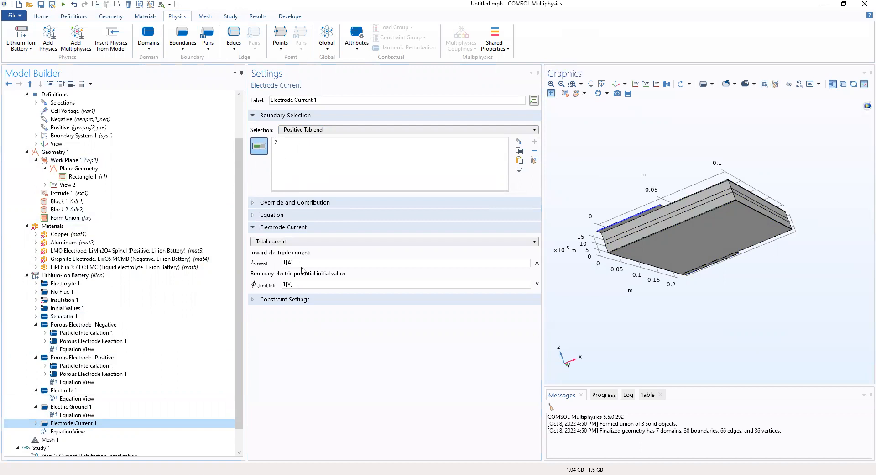
pyautogui.moveTo(296, 263); pyautogui.dragTo(284, 269)
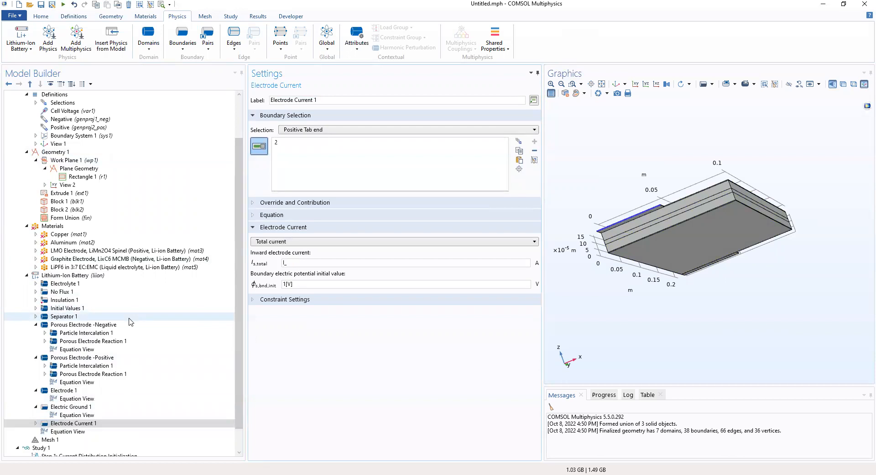
pyautogui.write('C')
pyautogui.write('*C_rate')
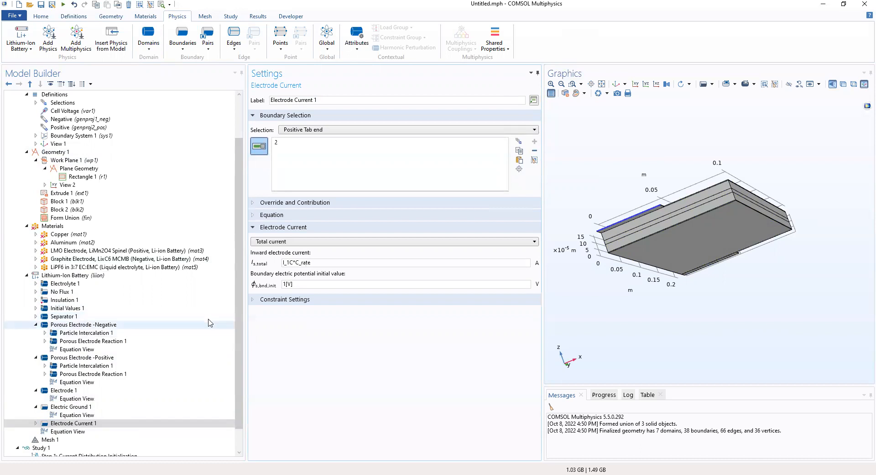
pyautogui.doubleClick(283, 284)
pyautogui.write('6')
pyautogui.press('BackSpace')
pyautogui.write('4')
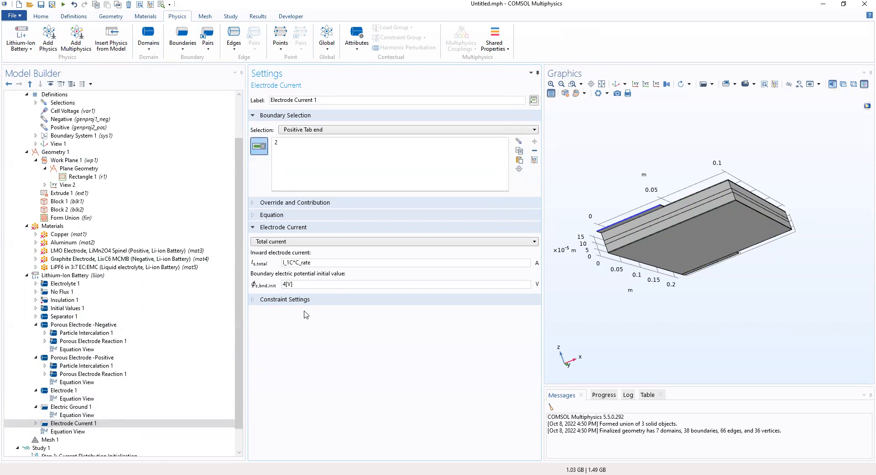
# Add an Initial Cell Charge Distribution node to the Lithium-Ion Battery physics
pyautogui.click(68, 275)
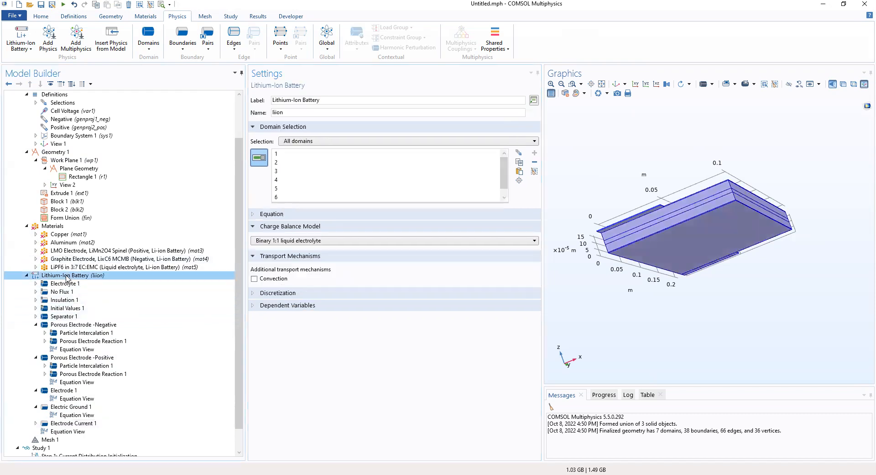
pyautogui.rightClick(67, 276)
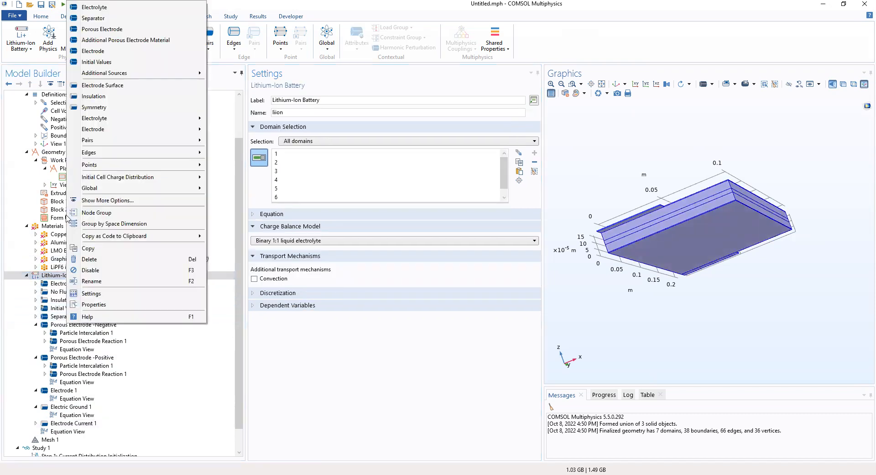
pyautogui.moveTo(74, 190)
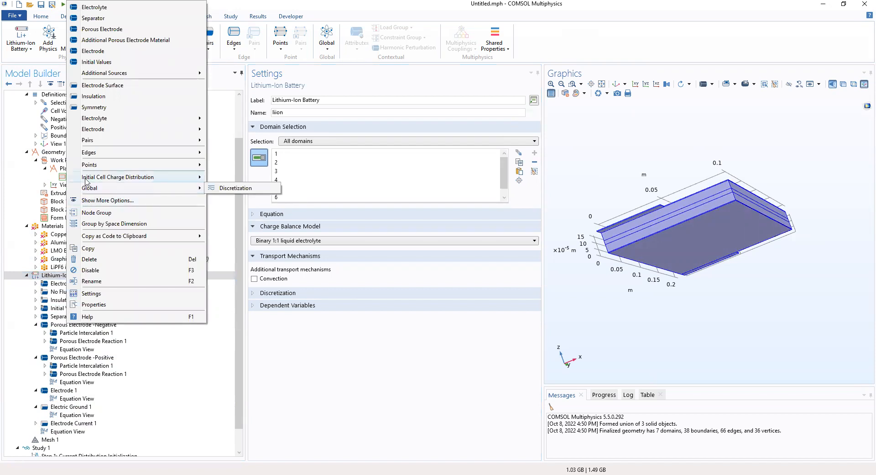
pyautogui.moveTo(90, 178)
pyautogui.click(211, 179)
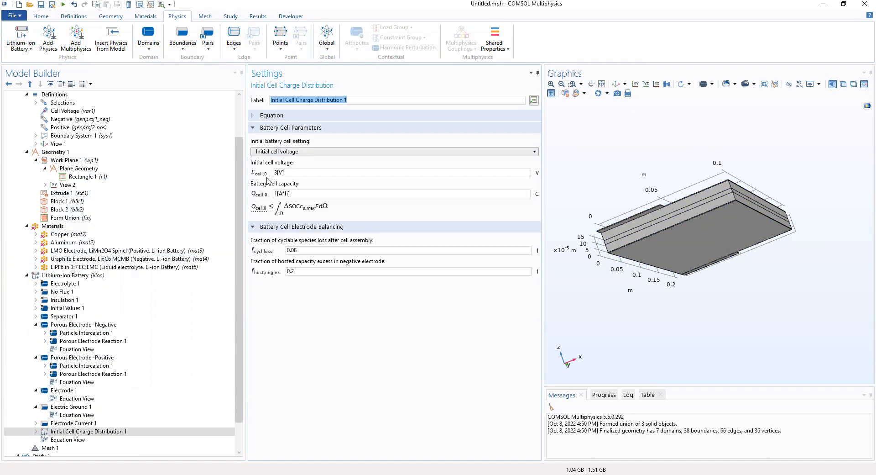
# Base the initial battery cell setting on the initial cell state-of-charge and set that to SOC_start
pyautogui.click(284, 154)
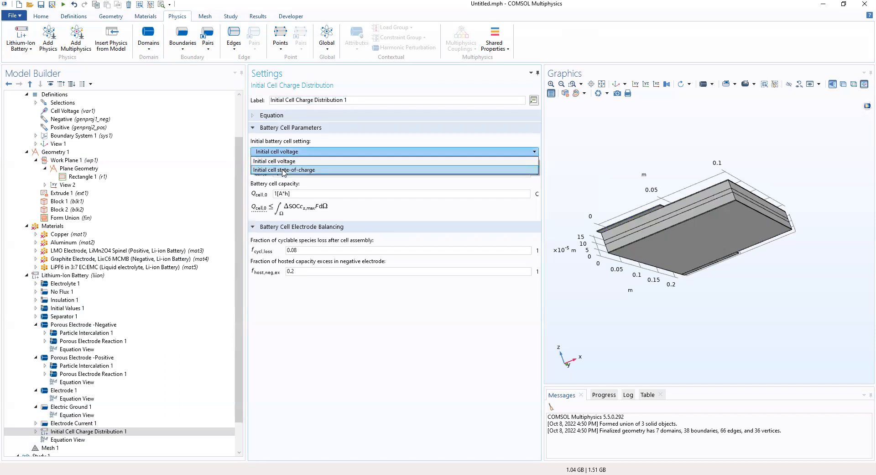
pyautogui.click(284, 170)
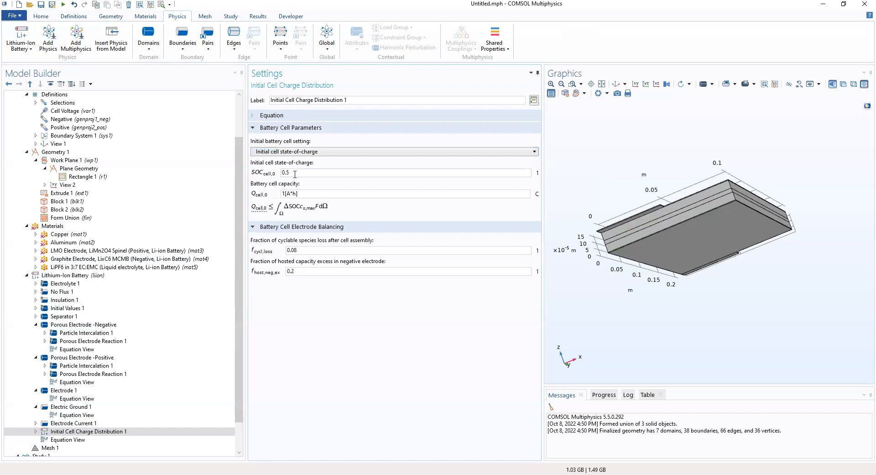
pyautogui.doubleClick(294, 173)
pyautogui.write('SO')
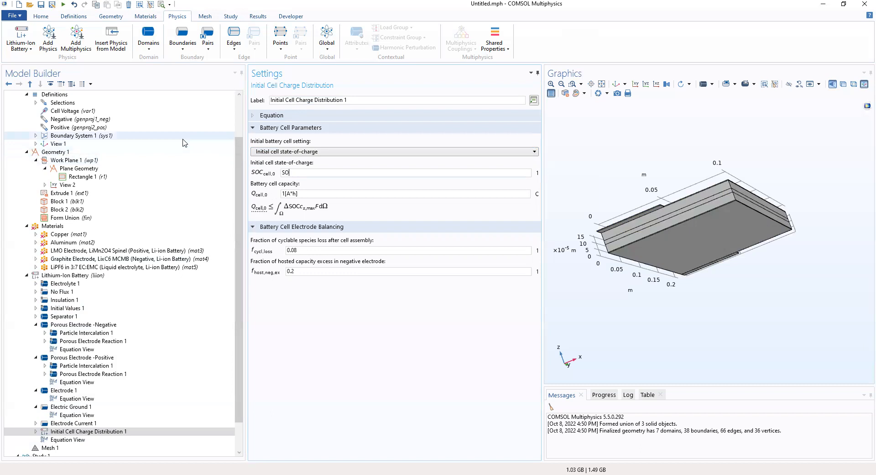
pyautogui.write('C_start')
# Set the battery cell capacity of the Initial Cell Charge Distribution node to Q_cell
pyautogui.moveTo(307, 194); pyautogui.dragTo(264, 194)
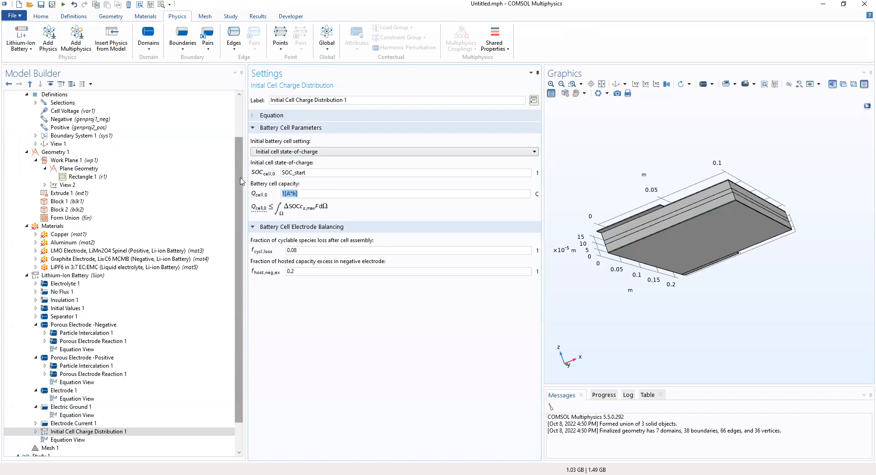
pyautogui.write('q')
pyautogui.write('q')
pyautogui.write('Q')
pyautogui.write('_')
pyautogui.write('cell')
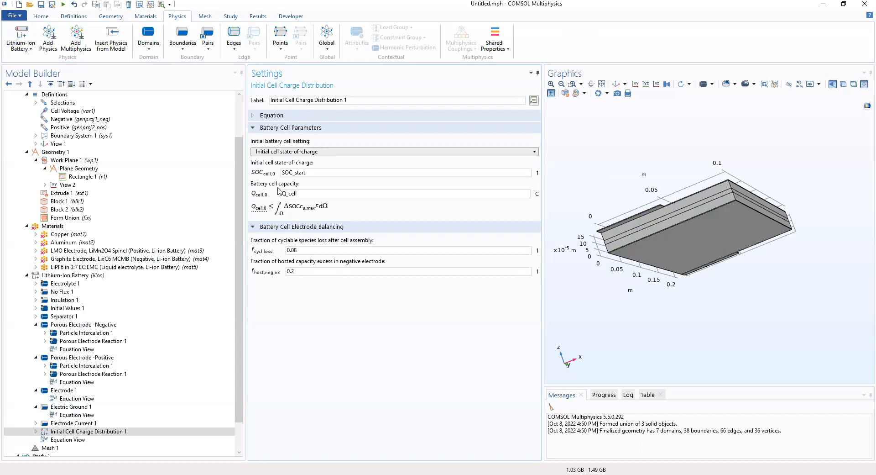
# Assign the Negative electrode domain selection to the Negative Electrode Selection subnode of Initial Cell Charge Distribution
pyautogui.click(35, 431)
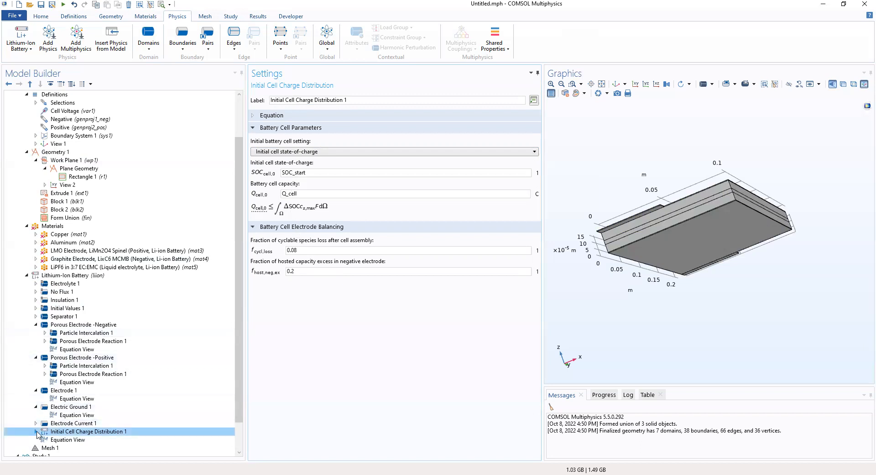
pyautogui.scroll(2, 241, 337)
pyautogui.scroll(-5, 241, 365)
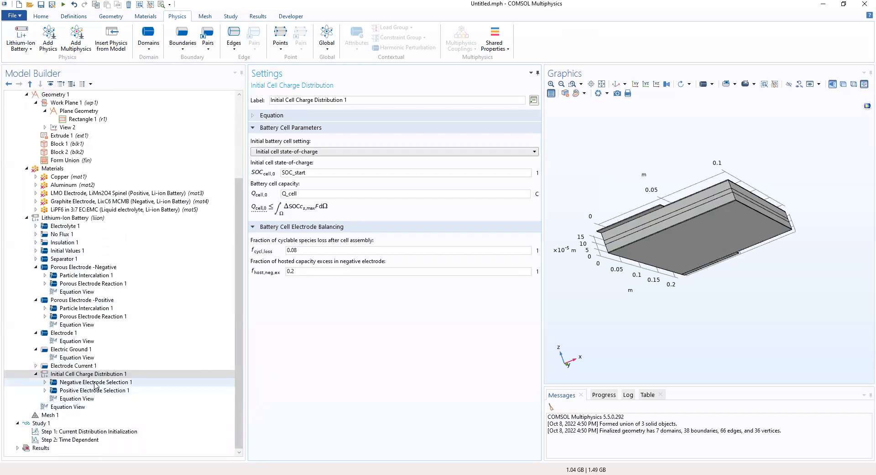
pyautogui.click(96, 382)
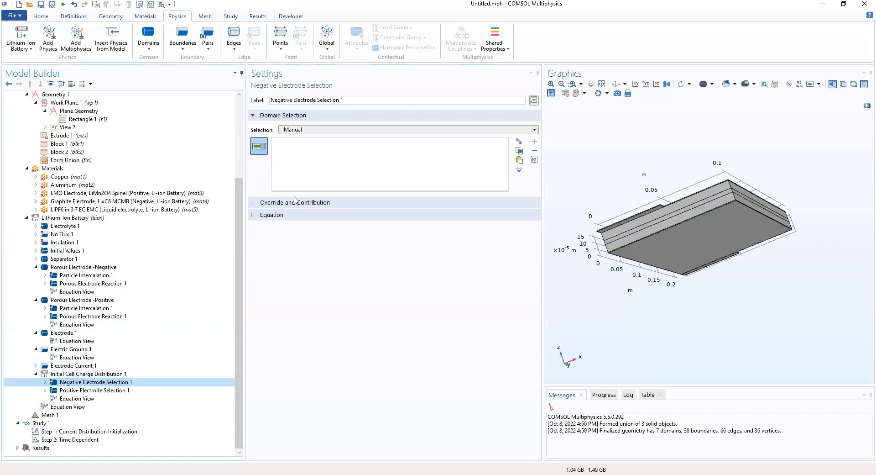
pyautogui.click(305, 131)
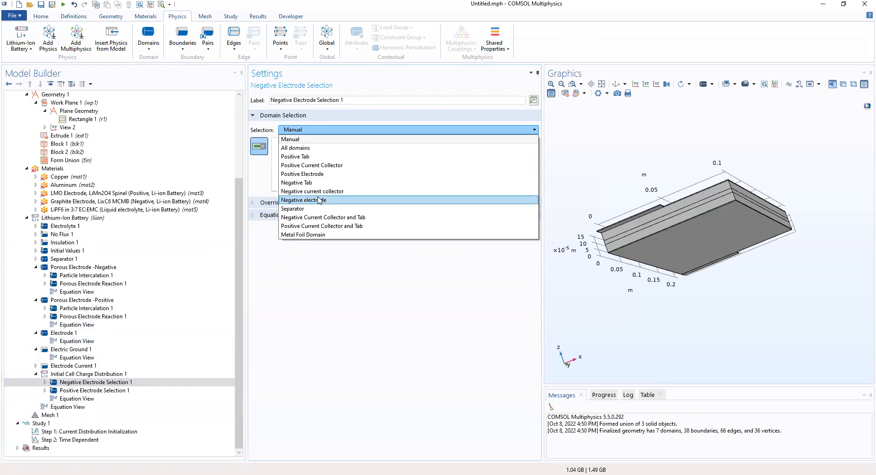
pyautogui.click(319, 200)
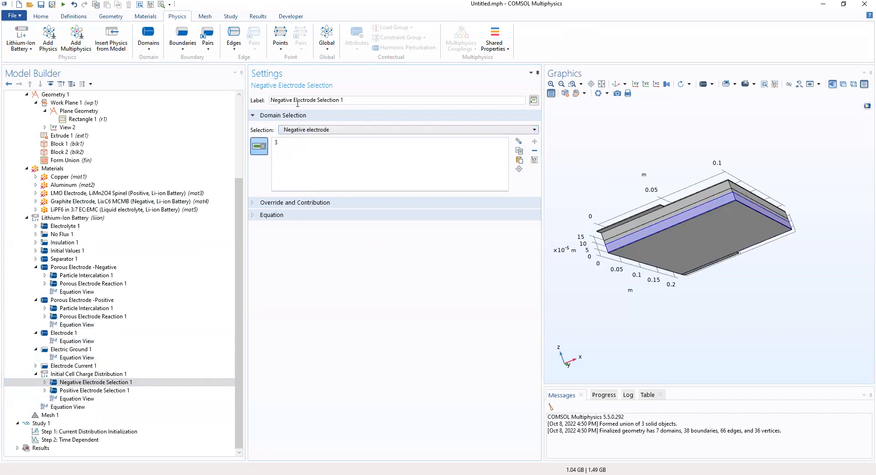
pyautogui.click(299, 132)
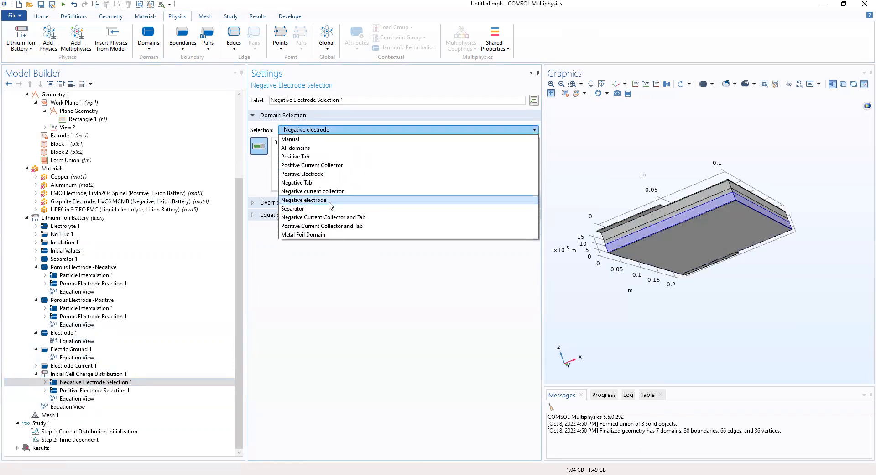
pyautogui.click(329, 203)
pyautogui.click(101, 384)
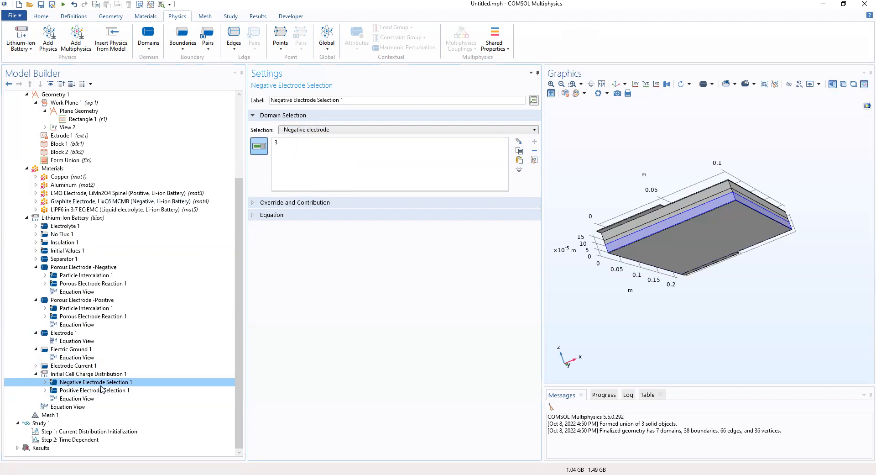
# Assign the Positive Electrode domain selection to the Positive Electrode Selection subnode of Initial Cell Charge Distribution
pyautogui.click(100, 390)
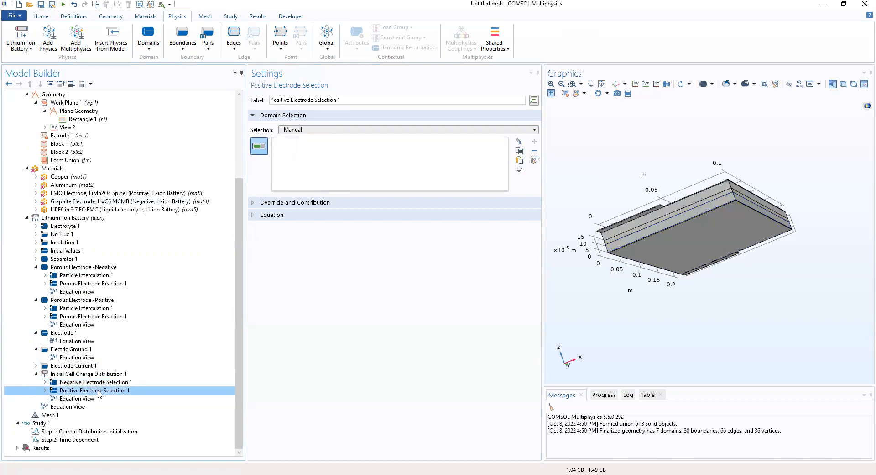
pyautogui.click(306, 129)
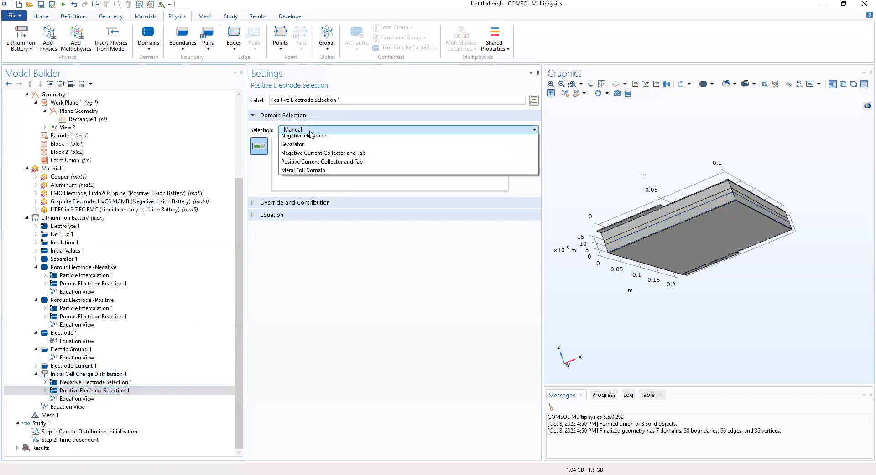
pyautogui.click(304, 174)
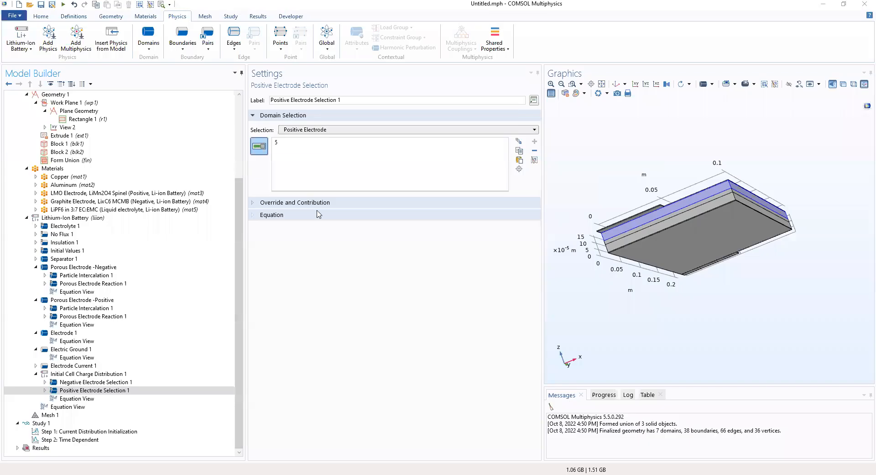
# Review the settings of the Lithium-Ion Battery nodes from Initial Cell Charge Distribution back to Electrolyte
pyautogui.click(84, 373)
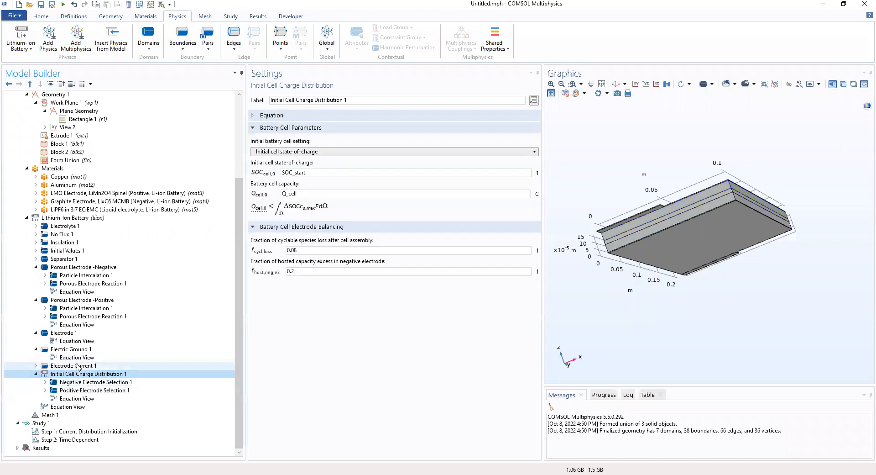
pyautogui.click(78, 365)
pyautogui.click(77, 357)
pyautogui.click(77, 348)
pyautogui.click(76, 340)
pyautogui.click(77, 324)
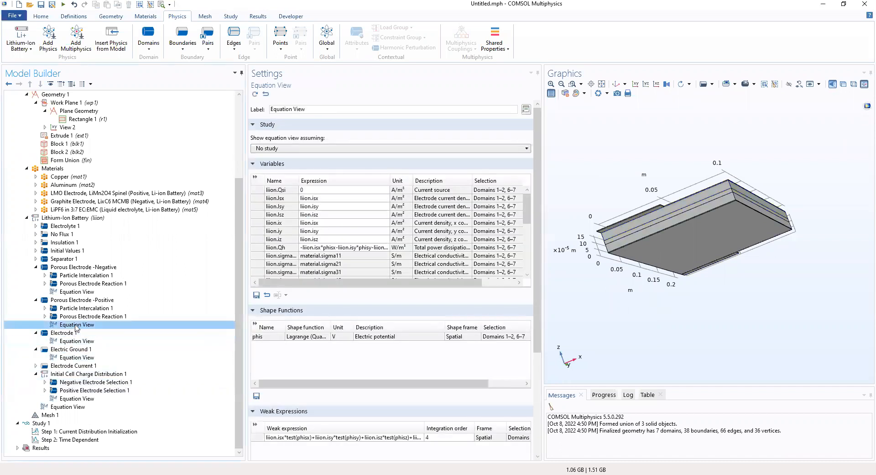
pyautogui.click(77, 316)
pyautogui.click(77, 308)
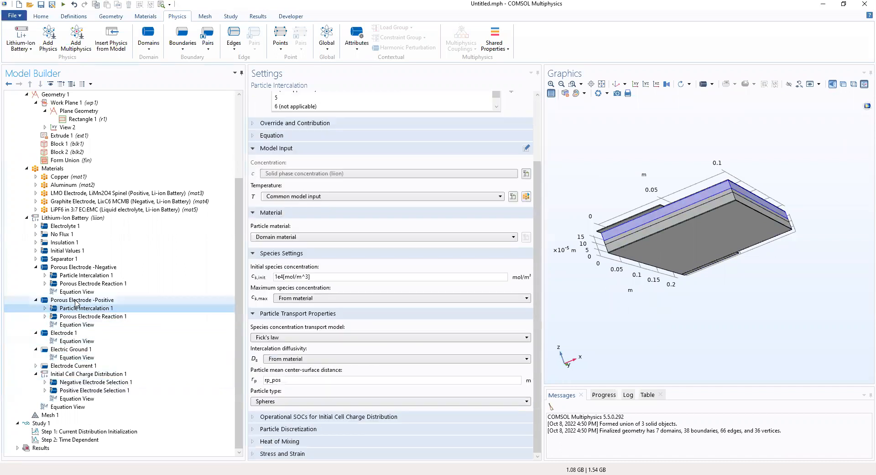
pyautogui.click(76, 292)
pyautogui.click(74, 283)
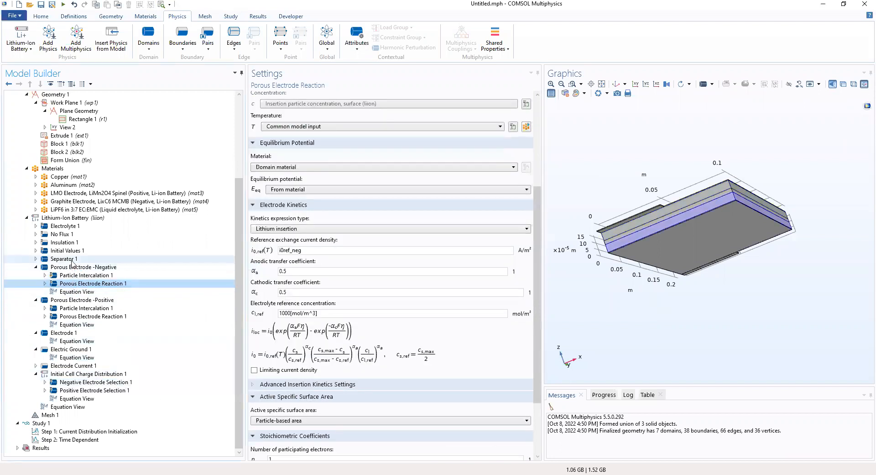
pyautogui.click(72, 260)
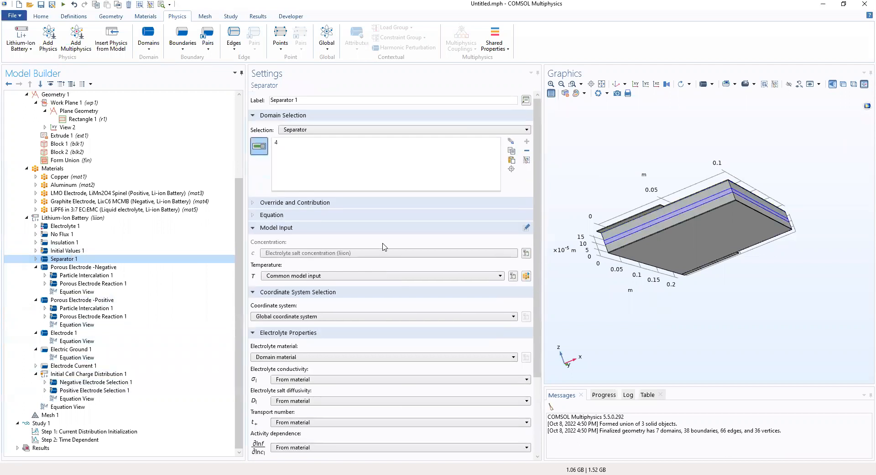
pyautogui.click(62, 242)
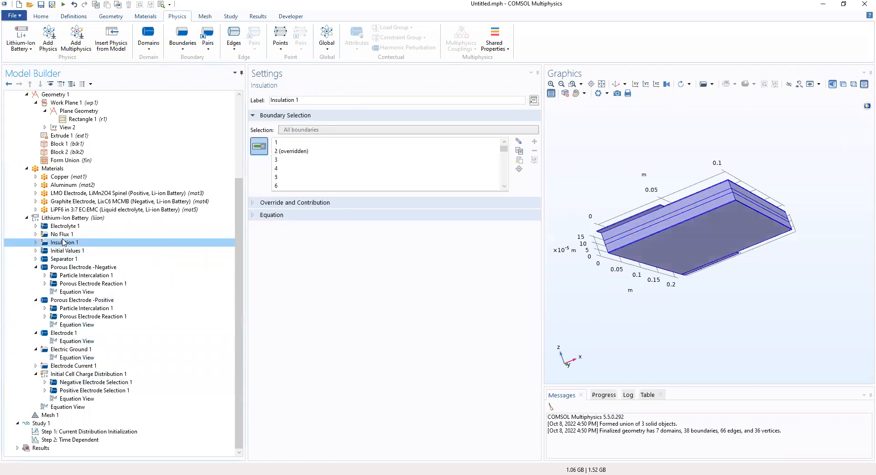
pyautogui.click(63, 235)
pyautogui.click(63, 227)
# Review the domain assignments of the materials and the settings of the geometry features back to the work plane's Plane Geometry
pyautogui.click(70, 211)
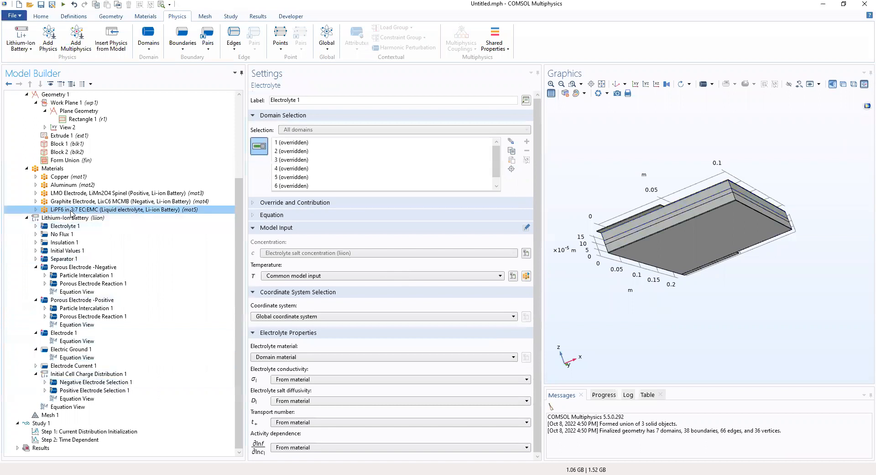
pyautogui.click(72, 201)
pyautogui.click(71, 193)
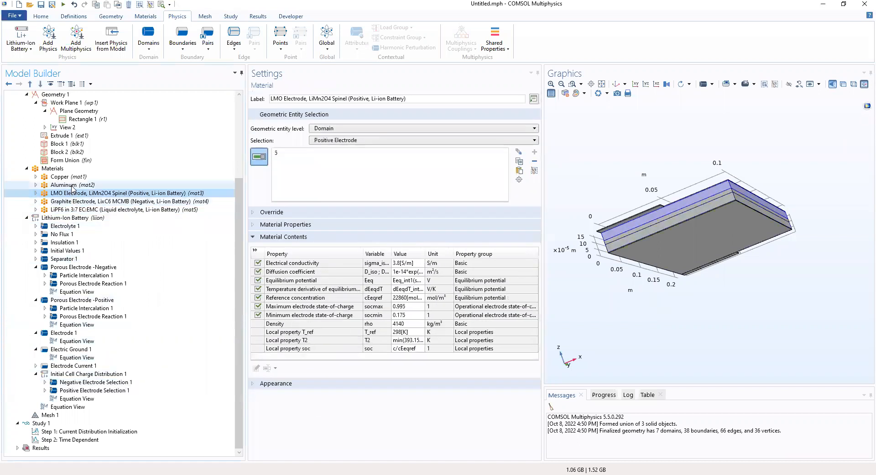
pyautogui.click(71, 185)
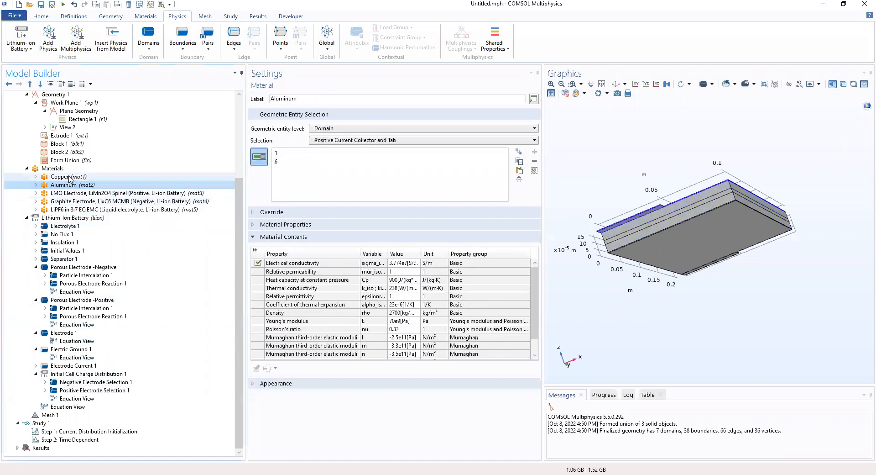
pyautogui.click(69, 176)
pyautogui.click(65, 160)
pyautogui.click(64, 152)
pyautogui.click(63, 144)
pyautogui.click(62, 136)
pyautogui.scroll(2, 64, 141)
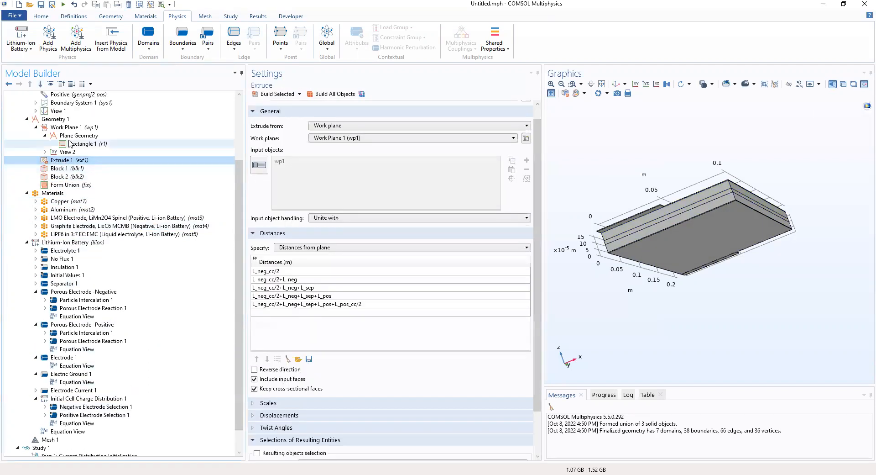
pyautogui.click(70, 168)
pyautogui.click(68, 161)
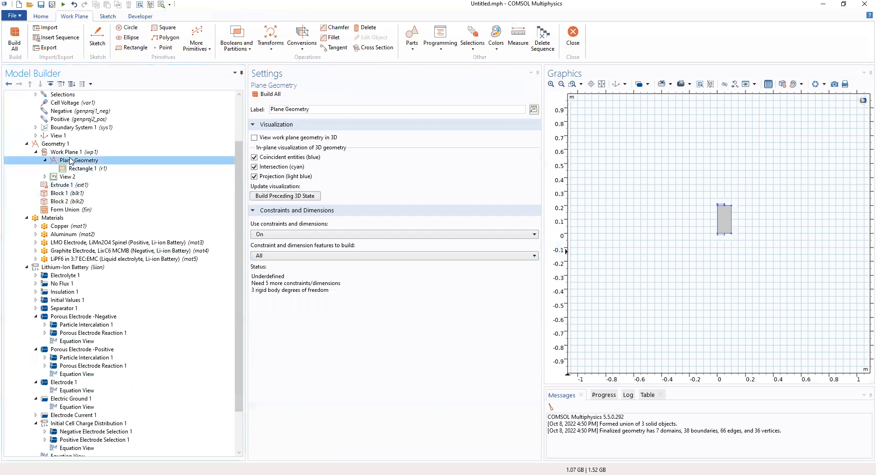
pyautogui.scroll(2, 76, 180)
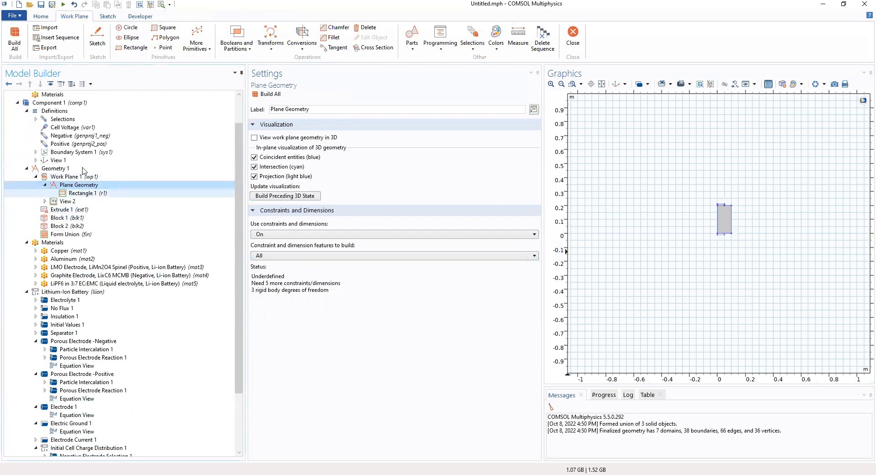
# Review the component definitions, including the projection operators and Cell Voltage probe, plus the default model inputs and global parameters
pyautogui.click(68, 185)
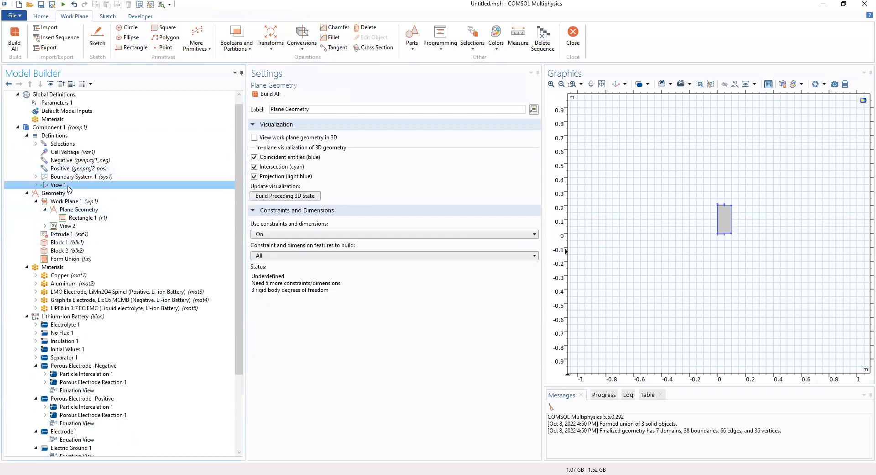
pyautogui.click(81, 178)
pyautogui.click(81, 169)
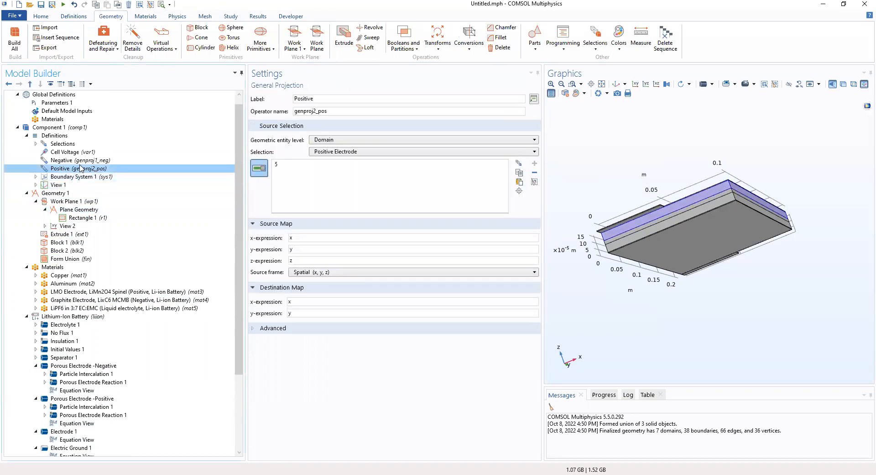
pyautogui.click(78, 161)
pyautogui.click(76, 152)
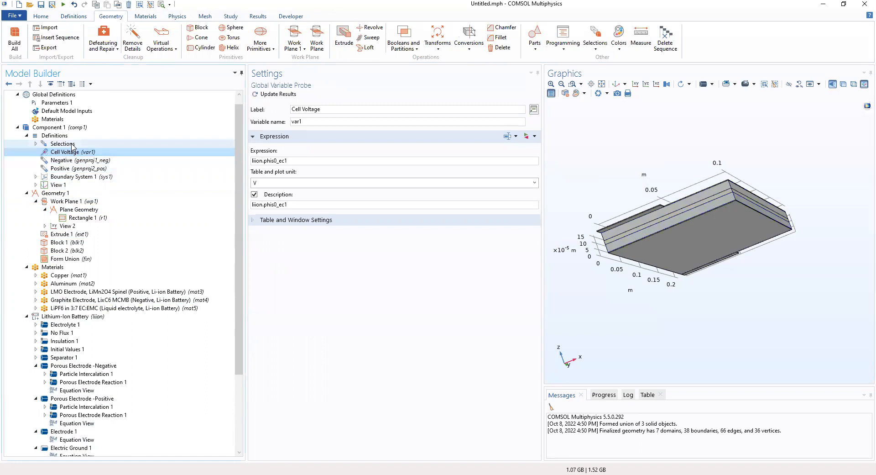
pyautogui.press('Up')
pyautogui.click(75, 153)
pyautogui.press('Up')
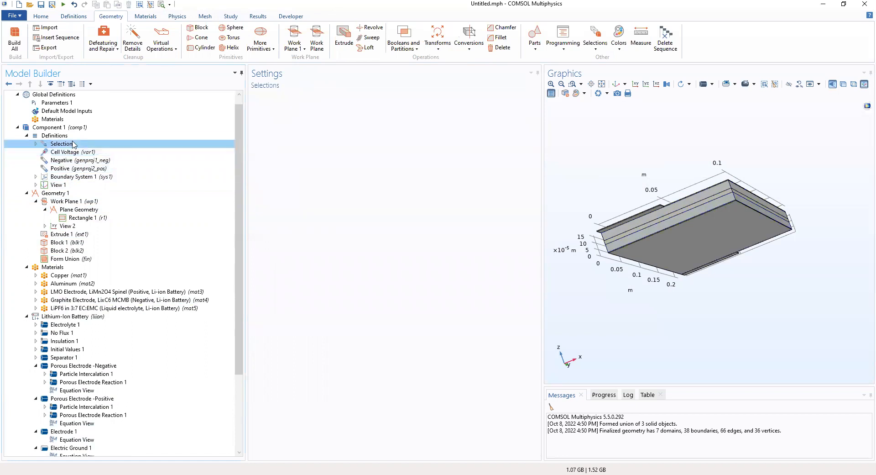
pyautogui.click(84, 111)
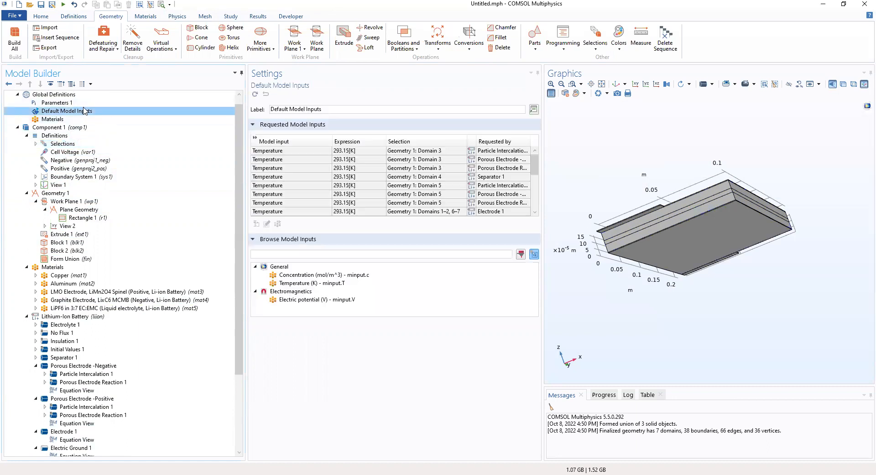
pyautogui.click(83, 103)
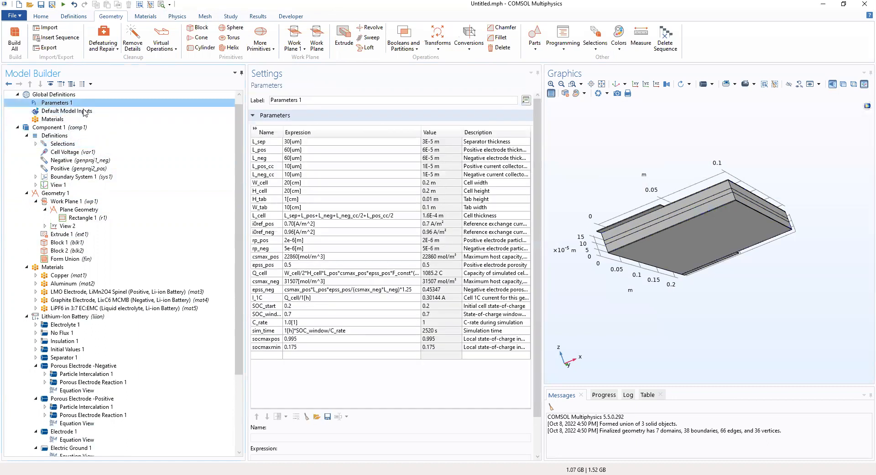
pyautogui.scroll(-3, 90, 151)
pyautogui.scroll(-1, 91, 155)
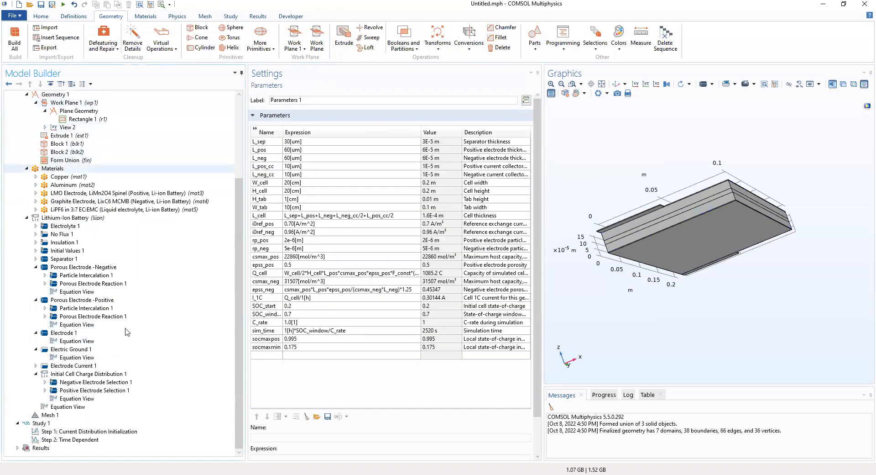
# Review the Lithium-Ion Battery settings from Initial Cell Charge Distribution, including its electrode selections, back to Electric Ground
pyautogui.click(89, 399)
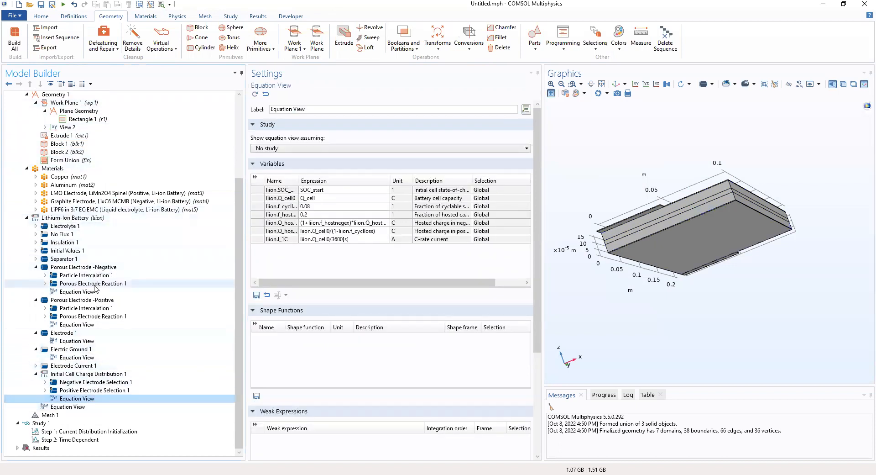
pyautogui.press('Up')
pyautogui.press('Up')
pyautogui.press('Up')
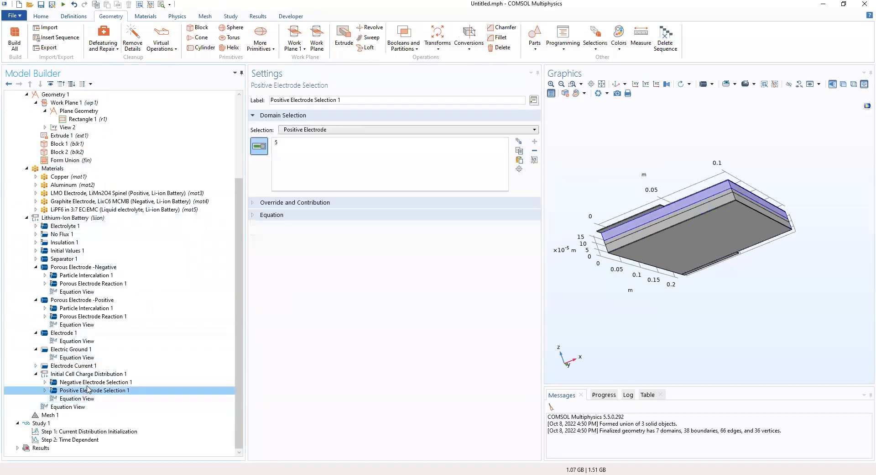
pyautogui.press('Up')
pyautogui.press('Up')
pyautogui.press('Up')
pyautogui.press('Up')
pyautogui.press('Up')
pyautogui.press('Up')
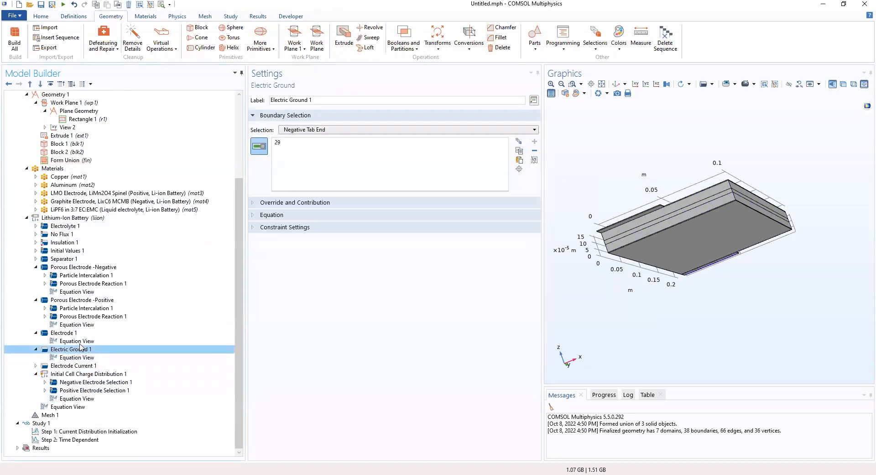
# Review the positive and negative Porous Electrode settings, then the Separator, Initial Values, Insulation, No Flux and Electrolyte nodes
pyautogui.click(76, 315)
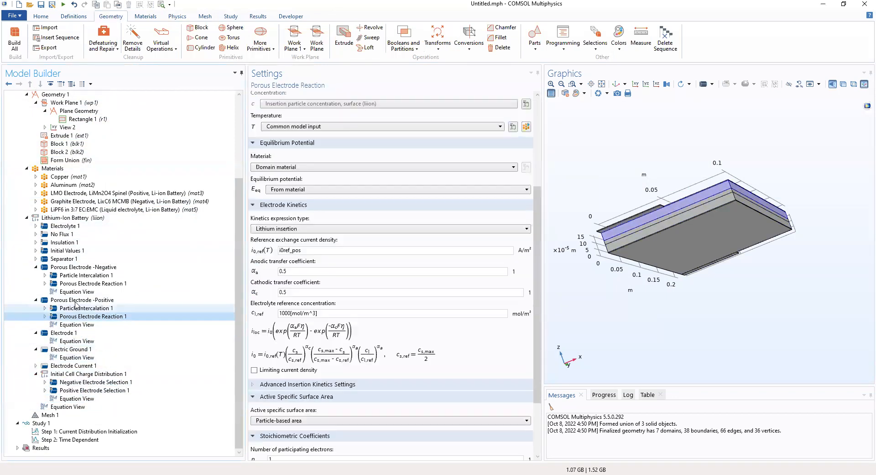
pyautogui.click(76, 307)
pyautogui.click(77, 292)
pyautogui.click(76, 267)
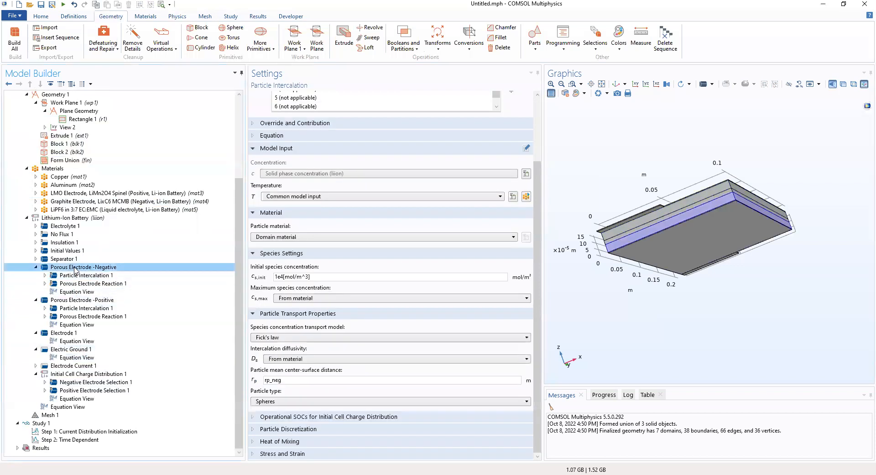
pyautogui.click(72, 258)
pyautogui.click(72, 251)
pyautogui.click(71, 243)
pyautogui.click(71, 234)
pyautogui.click(71, 226)
pyautogui.click(80, 218)
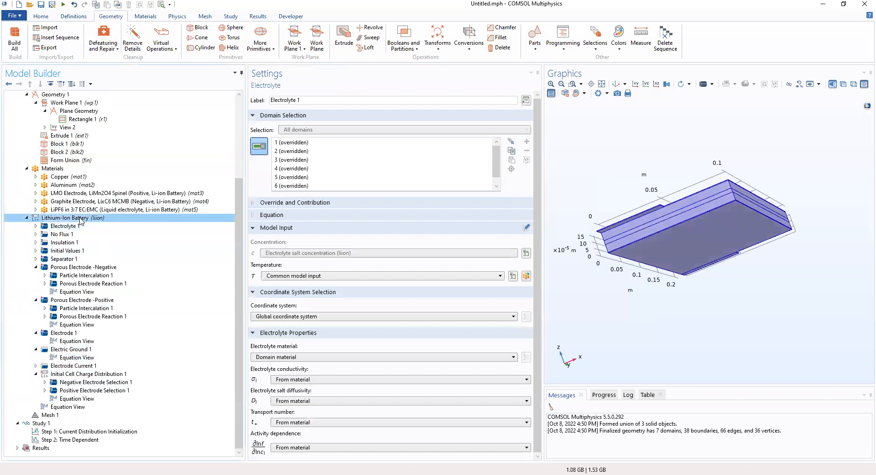
# Review the domain assignments of the electrolyte, graphite, LMO, aluminum and copper materials, and the settings of Block 2
pyautogui.click(91, 209)
pyautogui.click(106, 201)
pyautogui.click(100, 193)
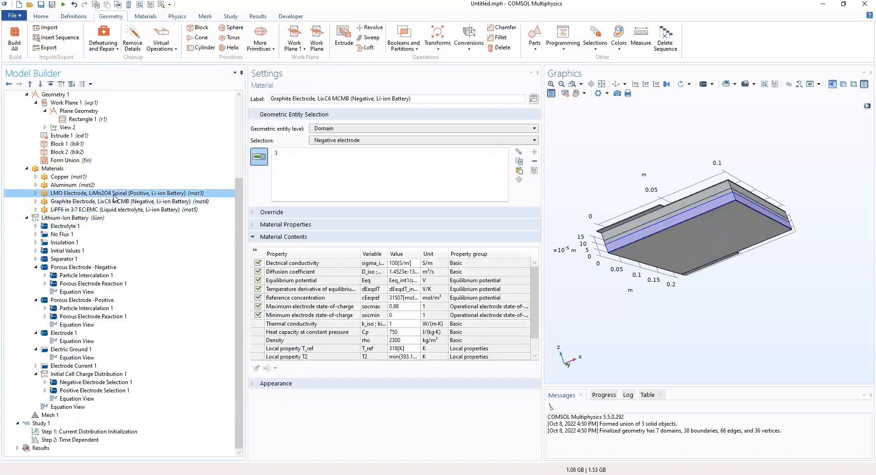
pyautogui.click(92, 185)
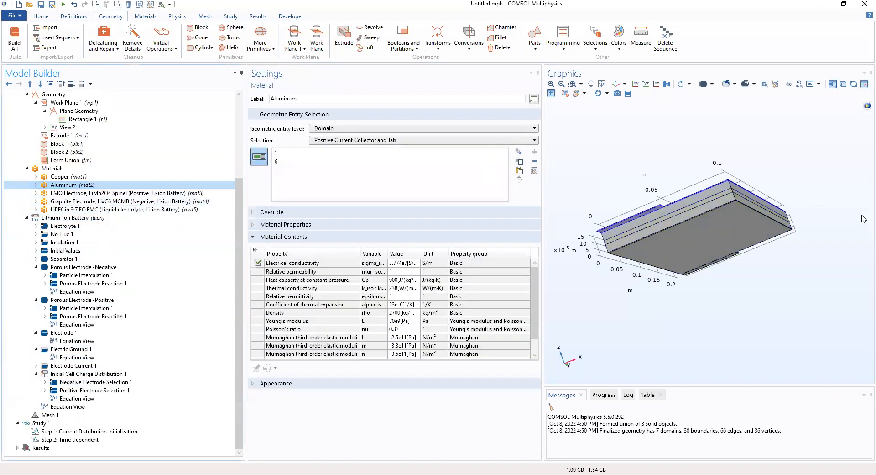
pyautogui.click(83, 177)
pyautogui.click(68, 152)
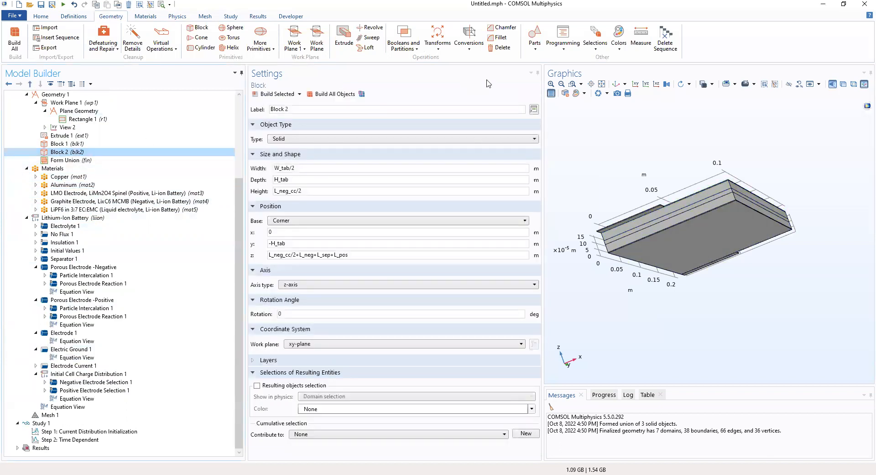
pyautogui.click(239, 215)
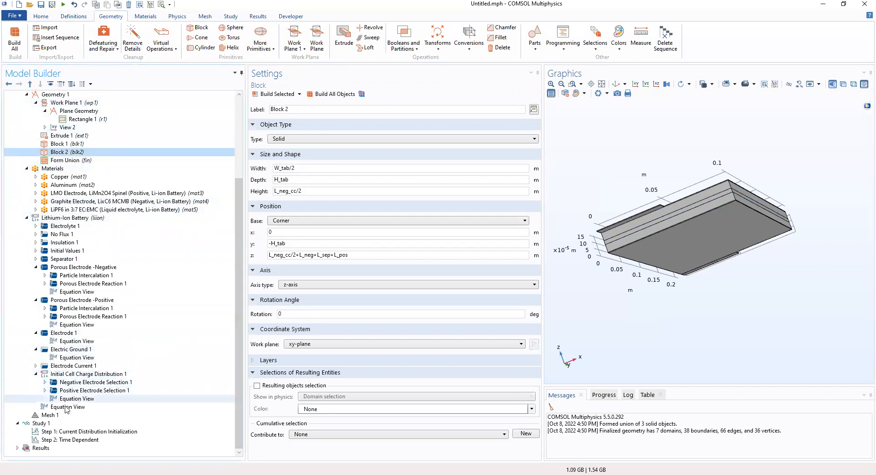
# Add a Mapped operation to Mesh 1 and assign boundary 20 to it
pyautogui.click(55, 416)
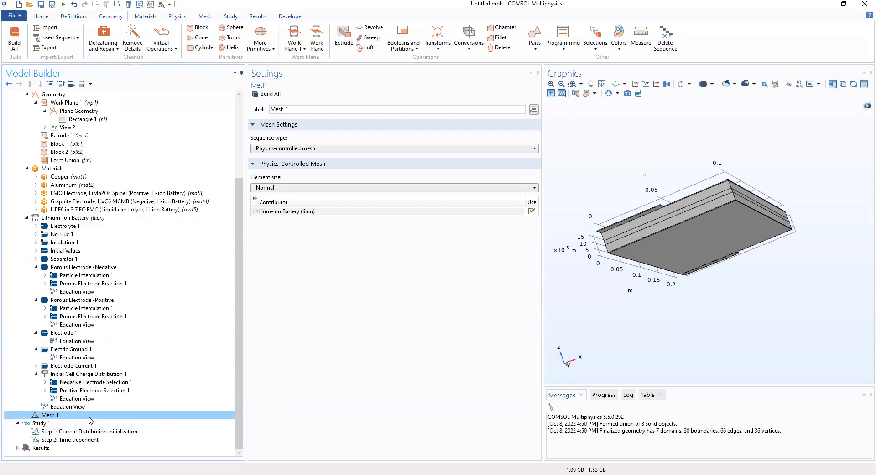
pyautogui.rightClick(127, 414)
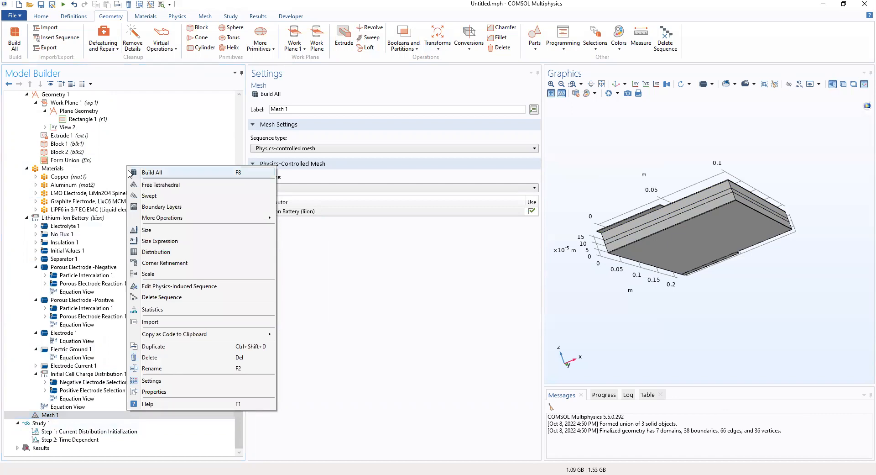
pyautogui.moveTo(165, 219)
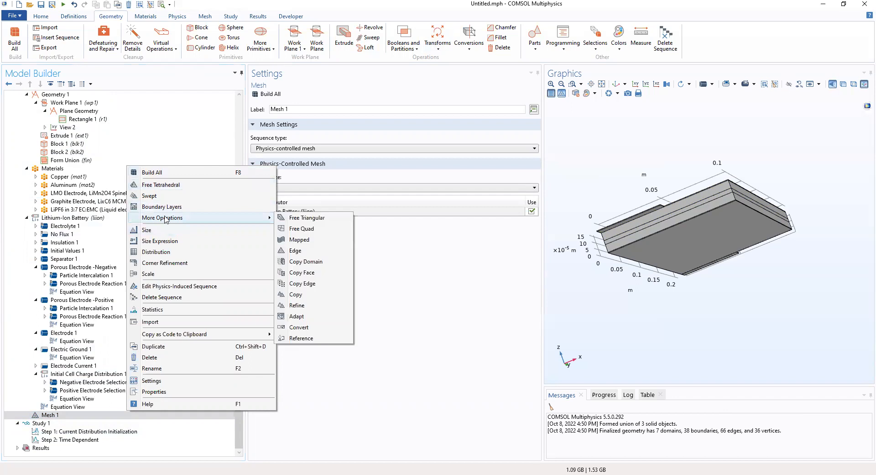
pyautogui.click(299, 239)
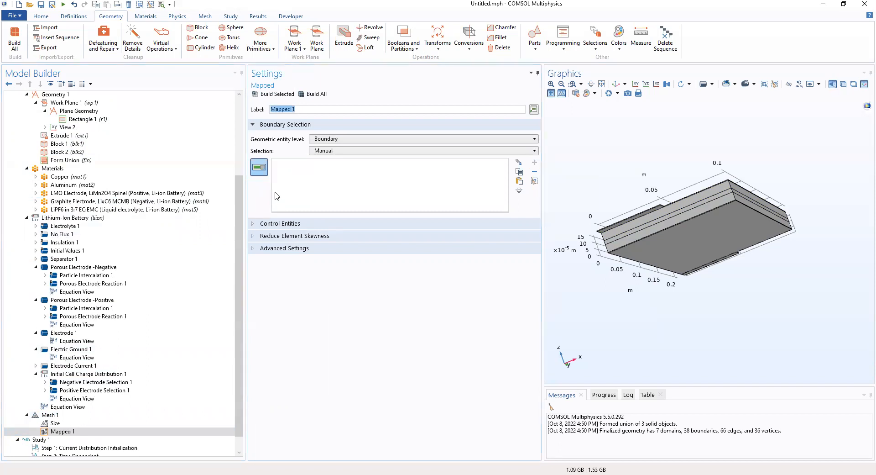
pyautogui.click(325, 150)
pyautogui.click(326, 150)
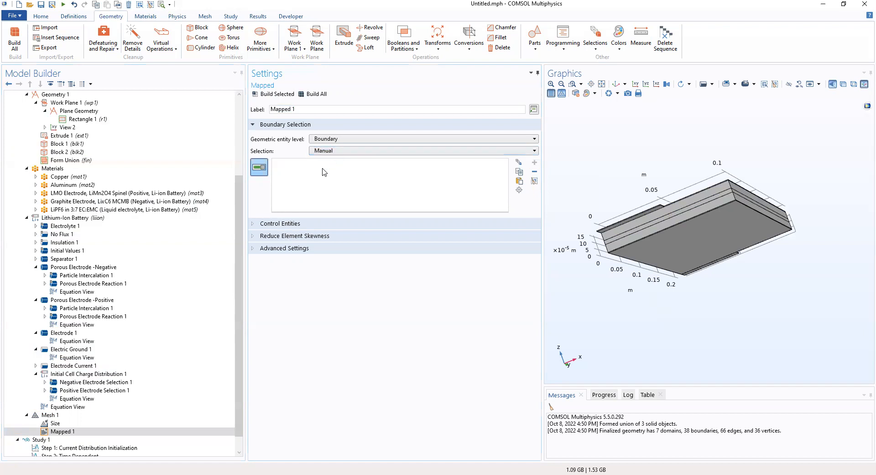
pyautogui.click(520, 182)
pyautogui.write('20')
pyautogui.press('Return')
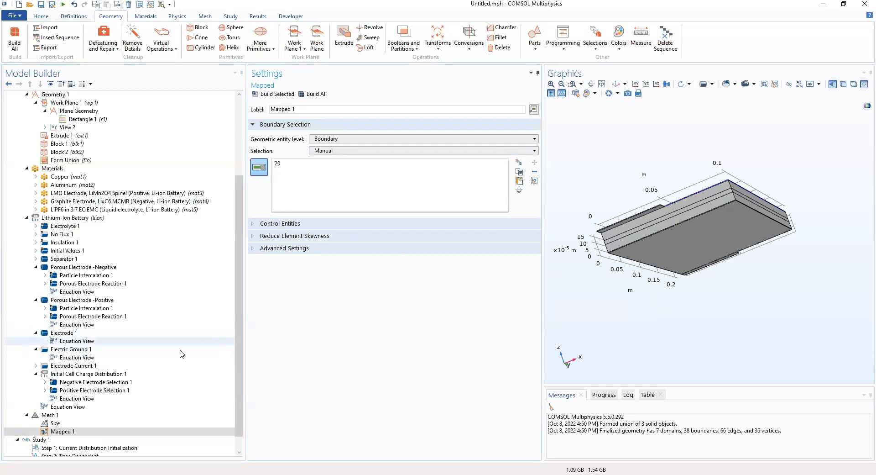
# Add a Swept operation to Mesh 1 for the remaining geometry
pyautogui.click(59, 417)
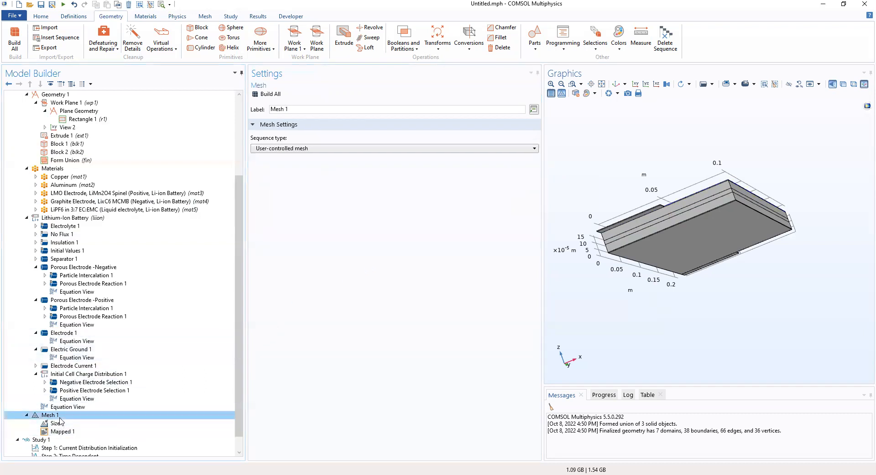
pyautogui.rightClick(59, 417)
pyautogui.click(83, 204)
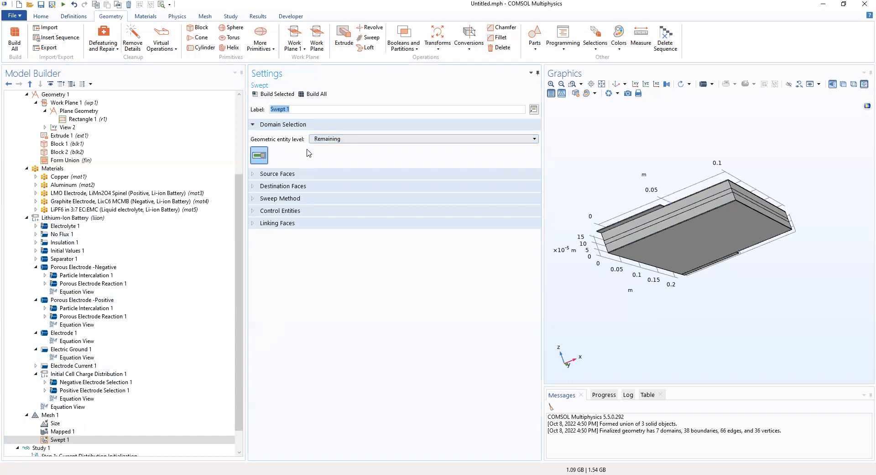
# Examine the Source Faces, Destination Faces, Sweep Method and Control Entities settings of the Swept operation
pyautogui.click(276, 174)
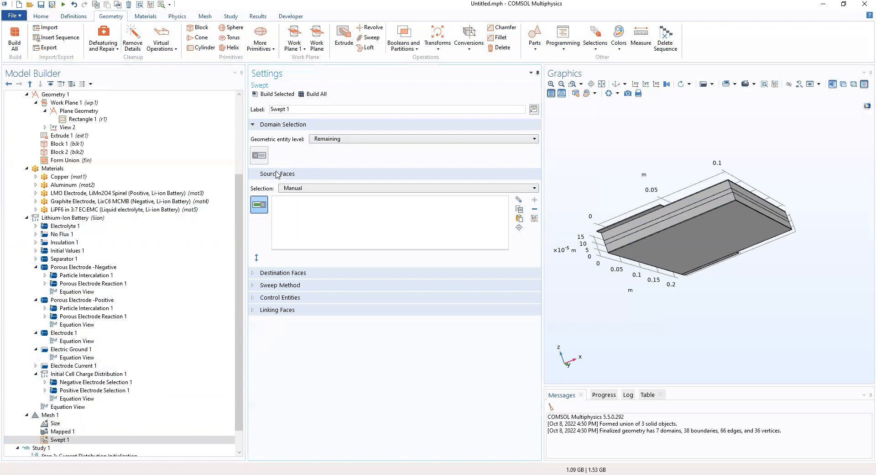
pyautogui.click(292, 276)
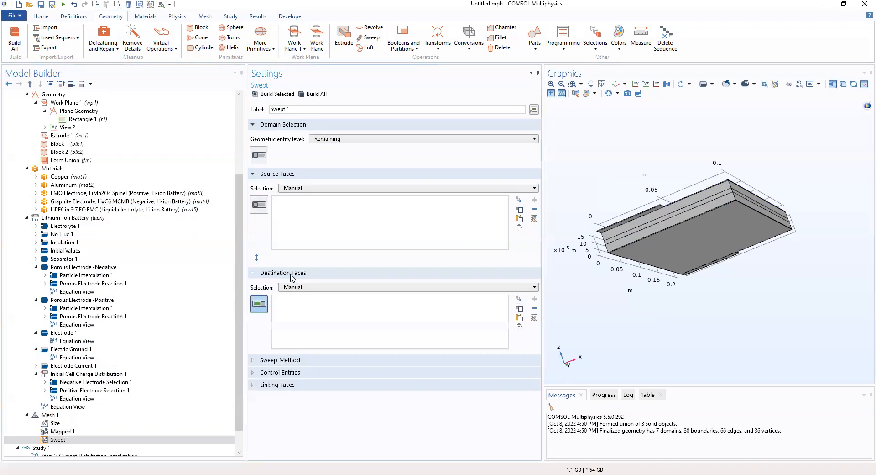
pyautogui.click(292, 276)
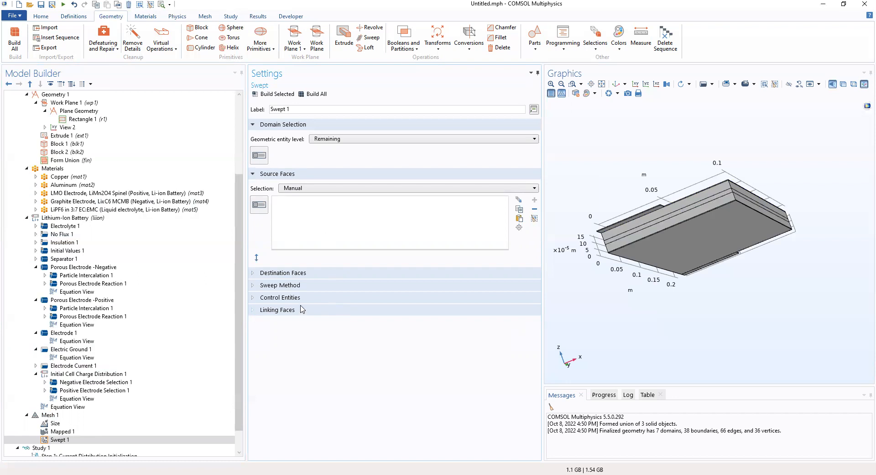
pyautogui.click(307, 272)
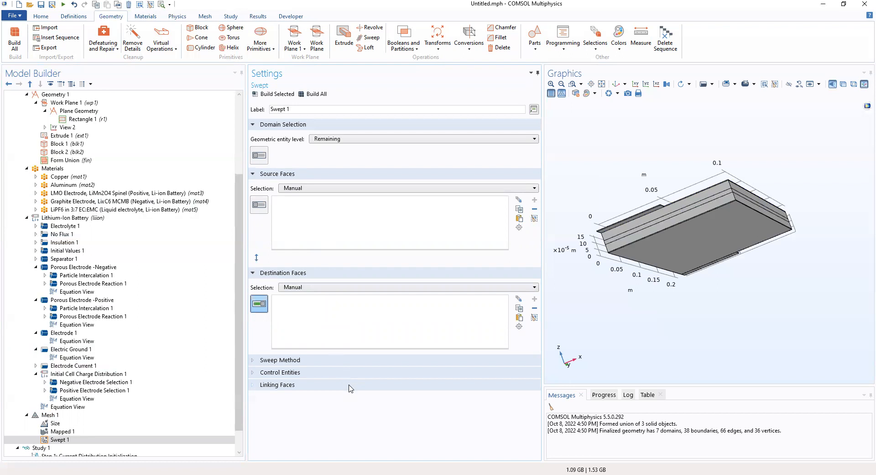
pyautogui.click(312, 361)
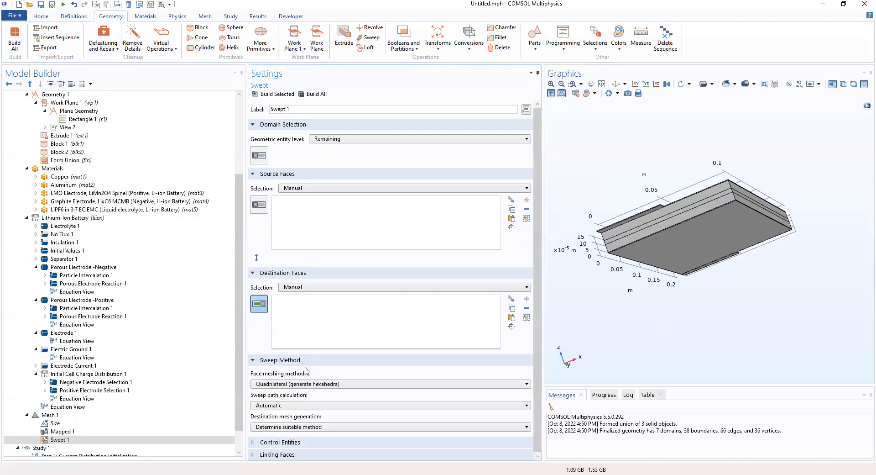
pyautogui.click(314, 442)
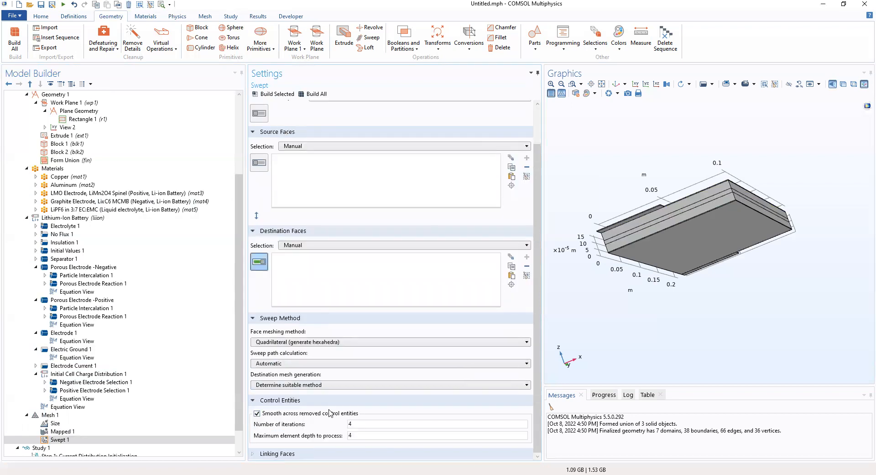
pyautogui.scroll(3, 332, 415)
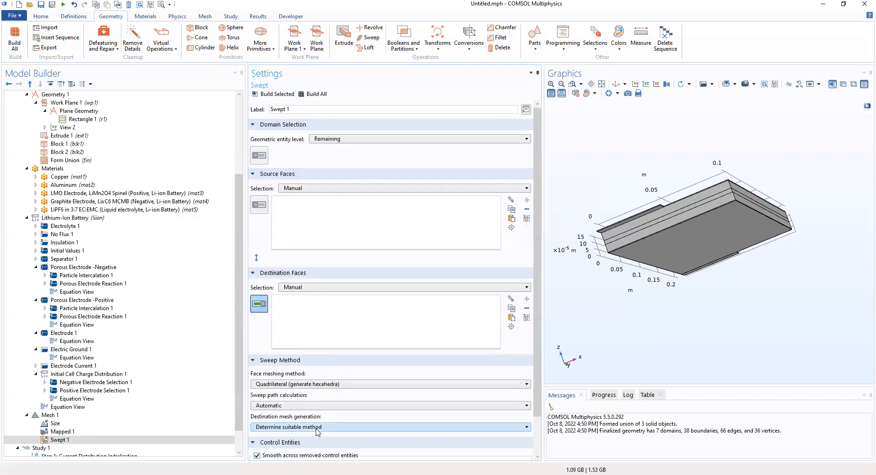
pyautogui.scroll(-3, 317, 435)
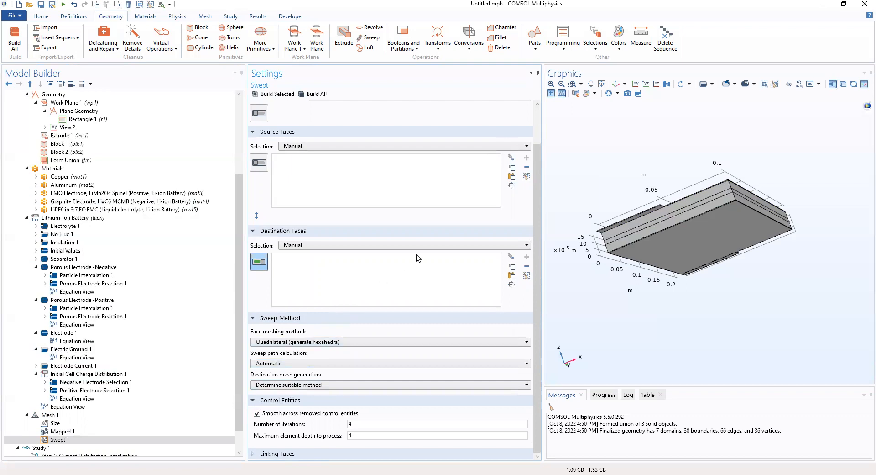
pyautogui.scroll(3, 535, 185)
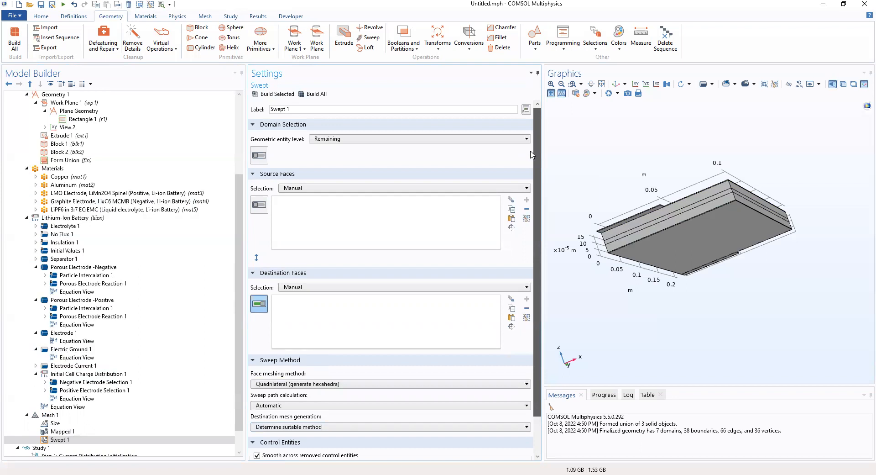
# Review the Mapped operation's boundary selection and the element size parameters of the mesh Size node
pyautogui.click(66, 434)
pyautogui.click(56, 440)
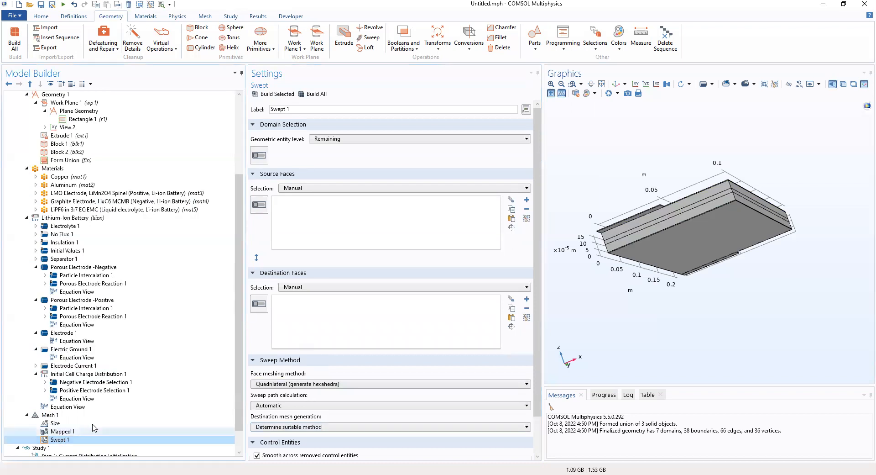
pyautogui.click(64, 432)
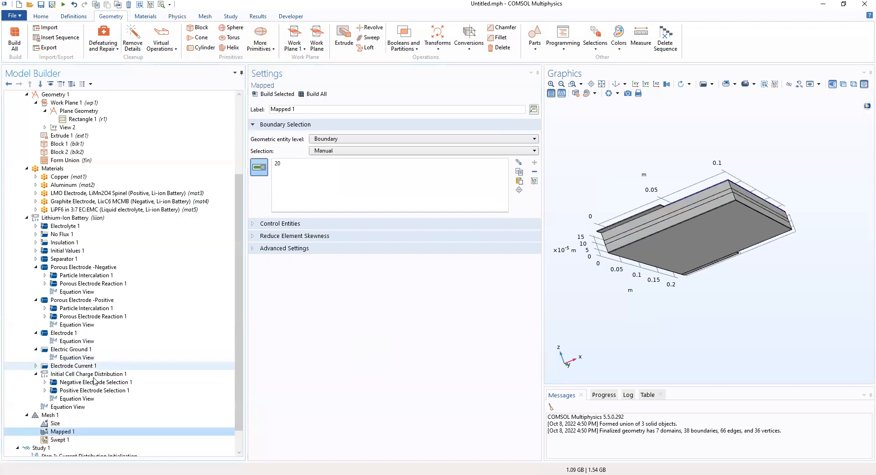
pyautogui.click(60, 424)
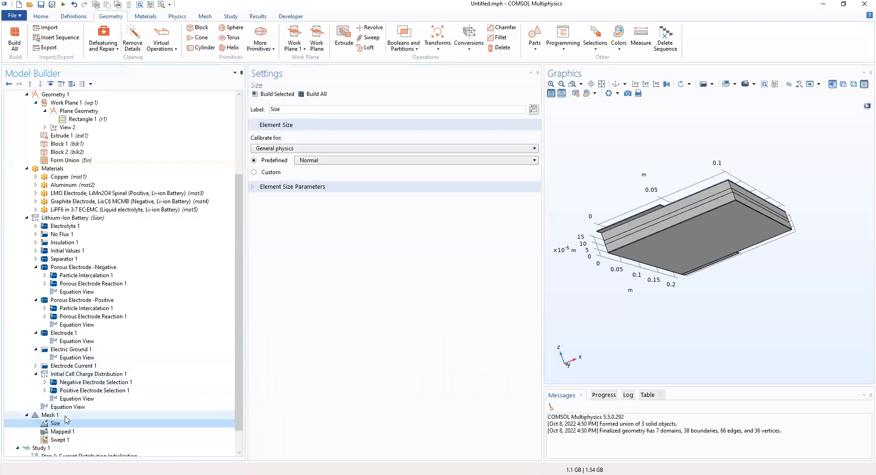
pyautogui.click(315, 188)
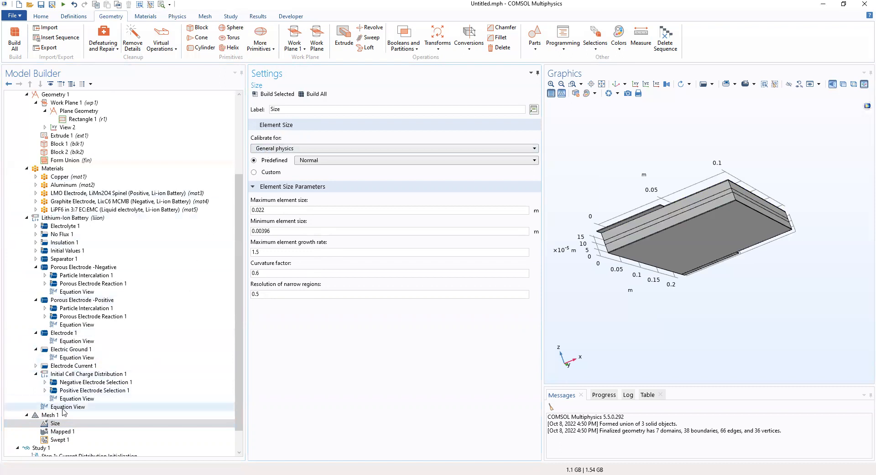
# Examine the Swept operation's domain selection, collapsing its Source Faces, Destination Faces and Sweep Method sections
pyautogui.click(58, 439)
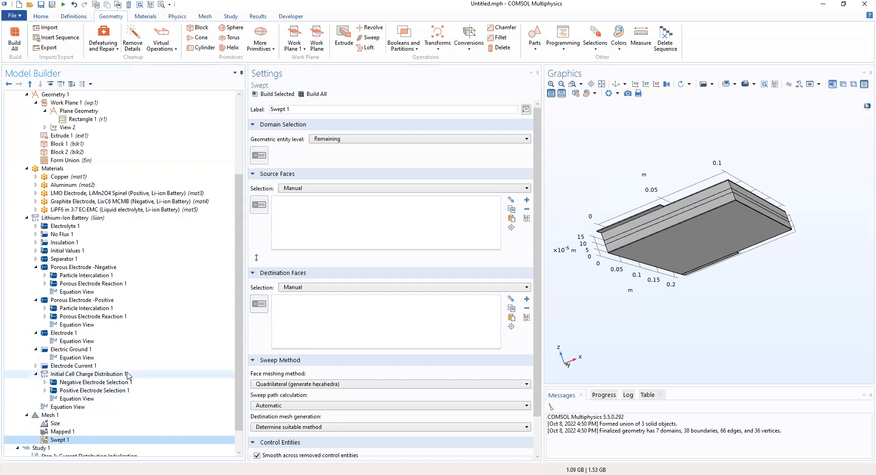
pyautogui.scroll(-1, 74, 419)
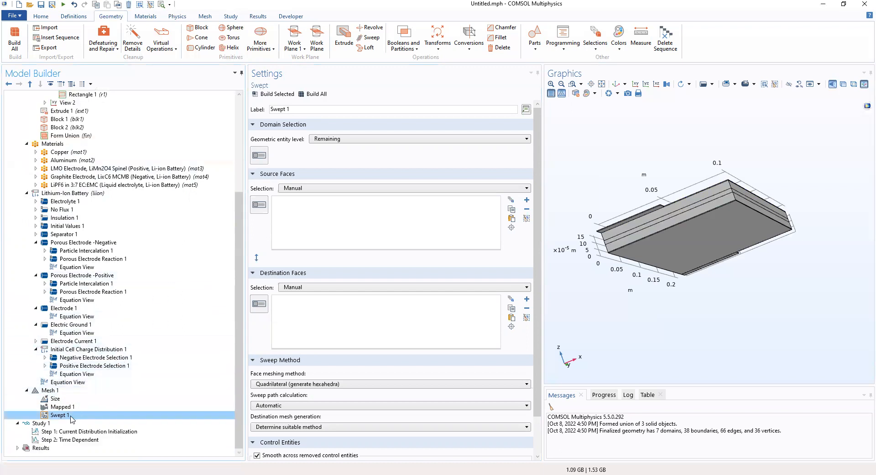
pyautogui.click(264, 126)
pyautogui.click(268, 140)
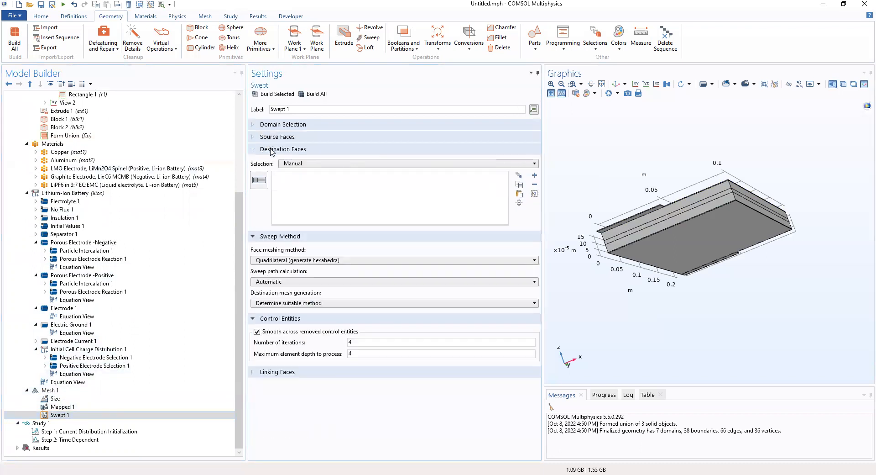
pyautogui.click(271, 150)
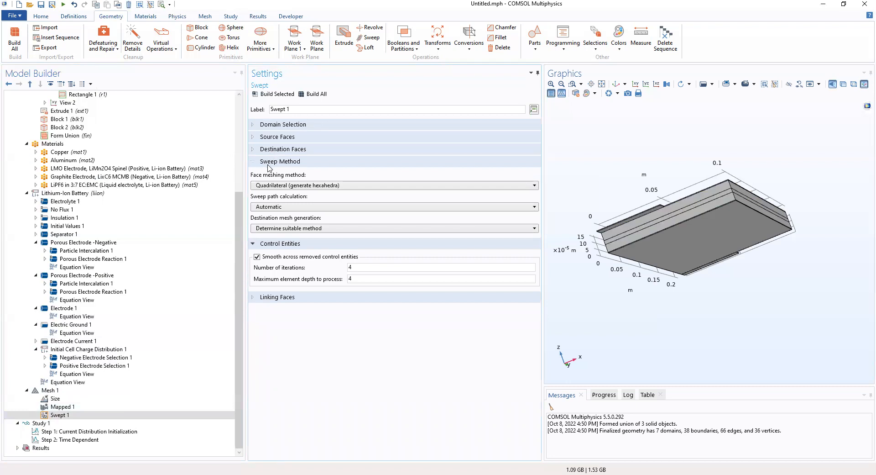
pyautogui.click(268, 164)
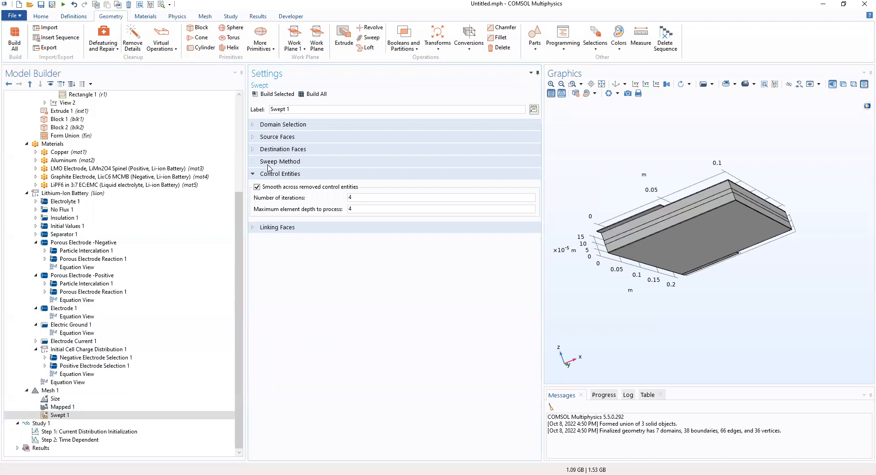
pyautogui.click(288, 126)
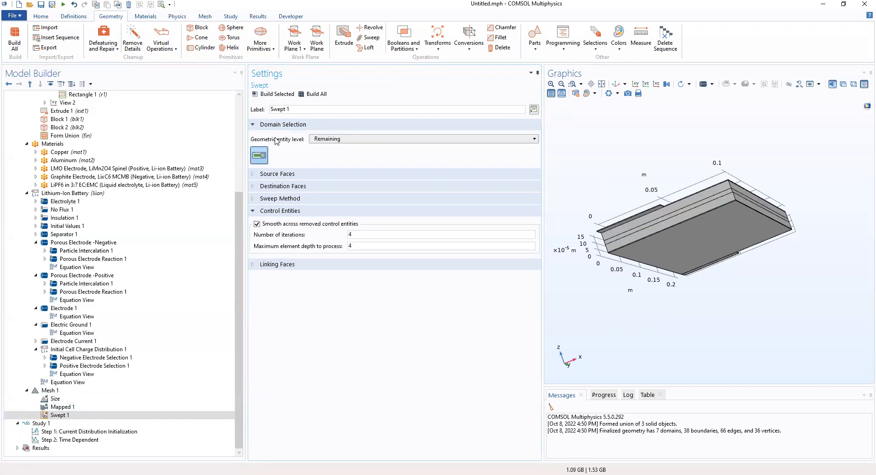
pyautogui.click(259, 155)
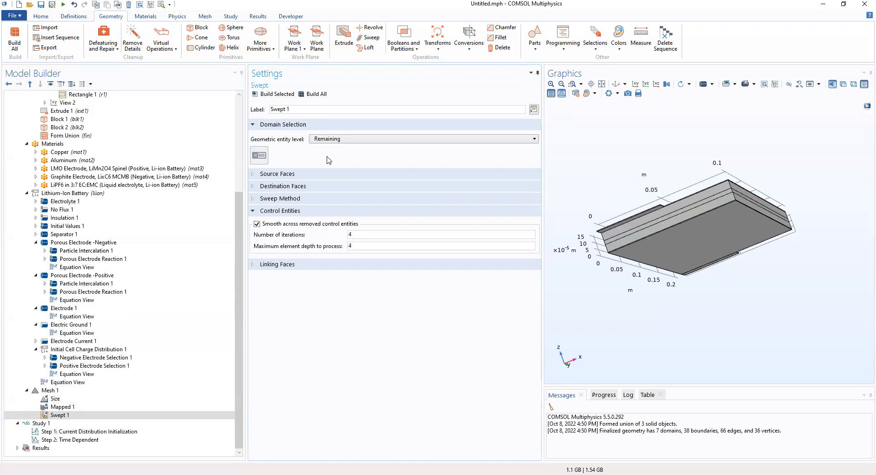
pyautogui.click(260, 156)
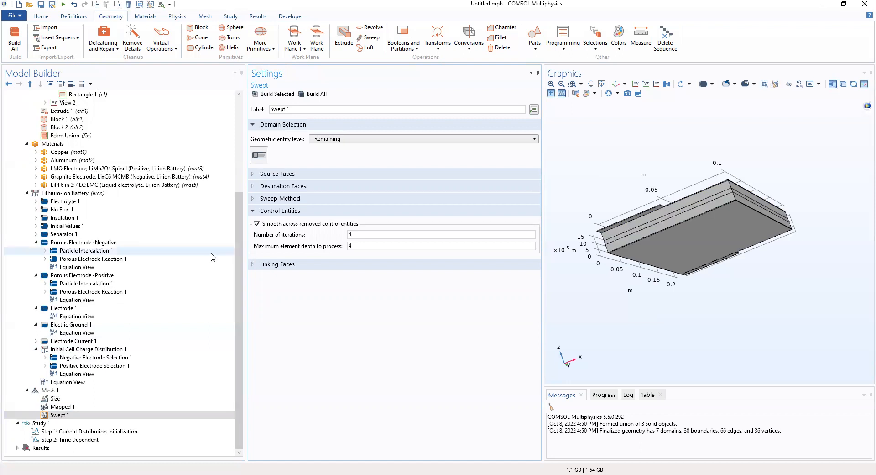
# Add a Distribution to the Swept operation and assign it to the Negative electrode domain
pyautogui.rightClick(63, 416)
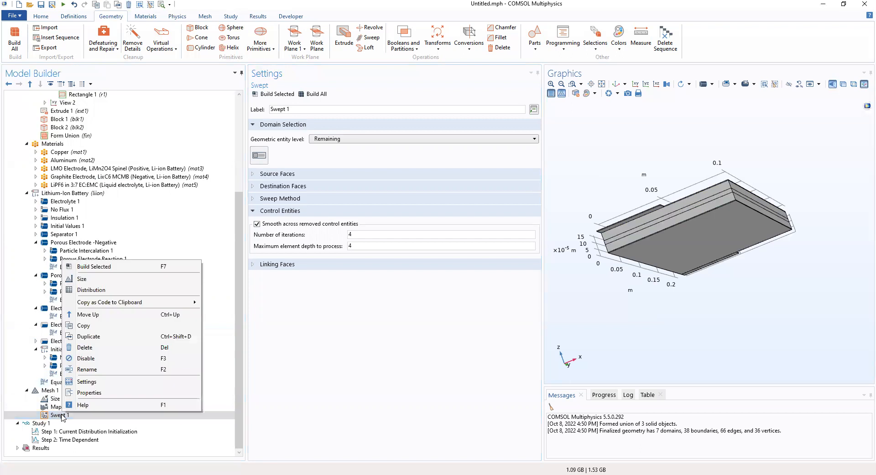
pyautogui.click(91, 290)
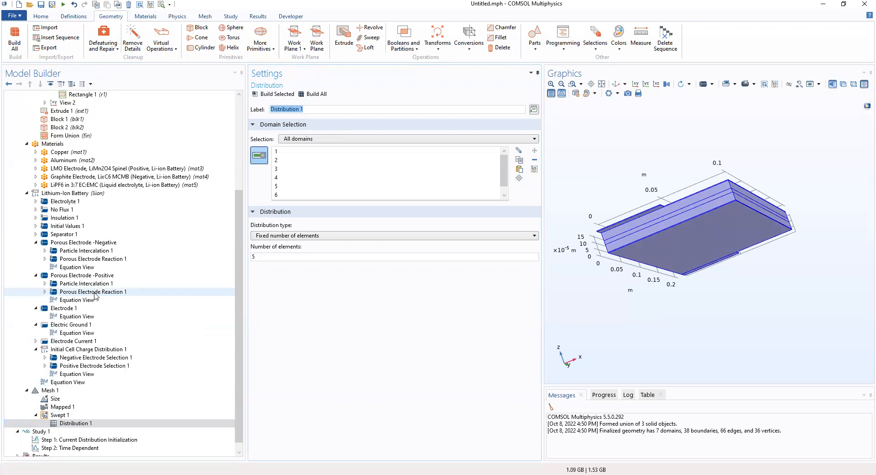
pyautogui.click(288, 141)
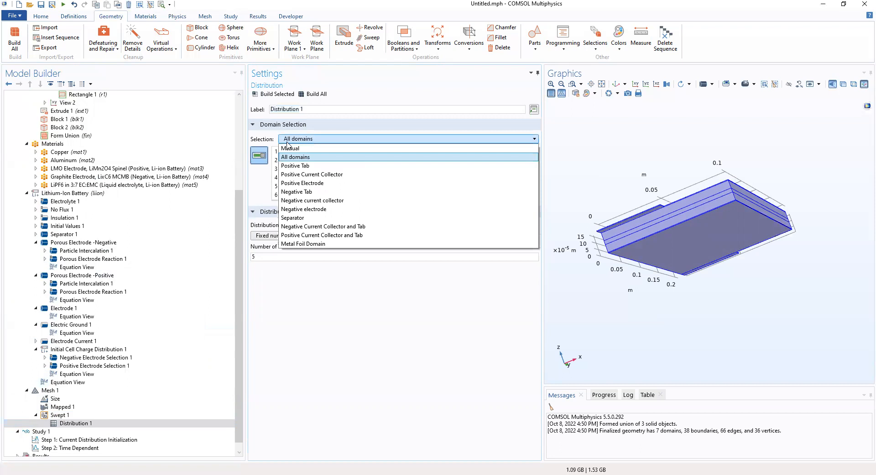
pyautogui.click(312, 210)
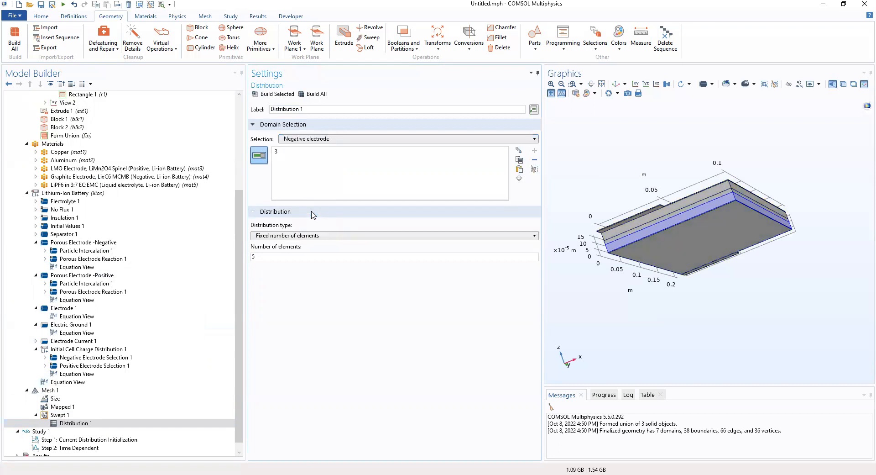
# Set the negative electrode distribution to Predefined with 15 elements and an element ratio of 3
pyautogui.click(303, 237)
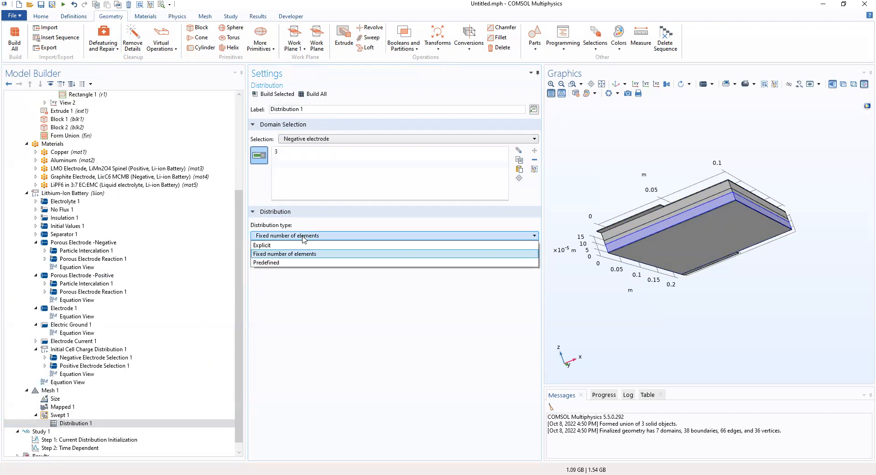
pyautogui.click(283, 263)
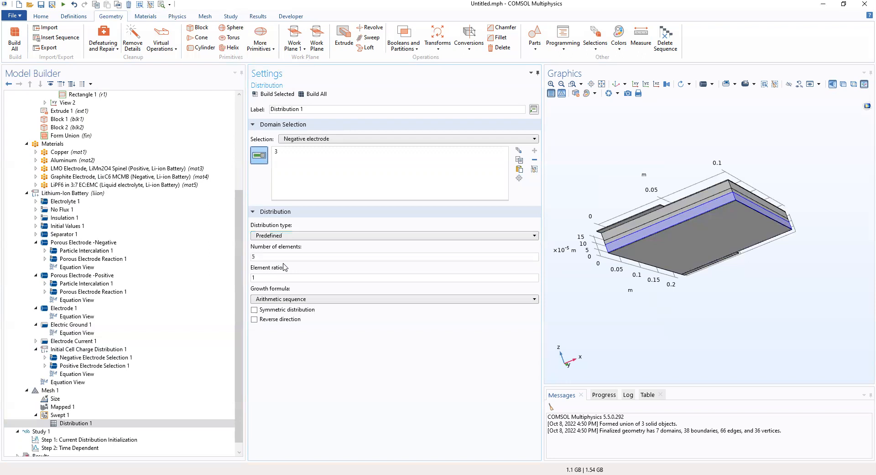
pyautogui.click(253, 256)
pyautogui.write('10')
pyautogui.press('BackSpace')
pyautogui.moveTo(262, 277); pyautogui.dragTo(245, 280)
pyautogui.write('3')
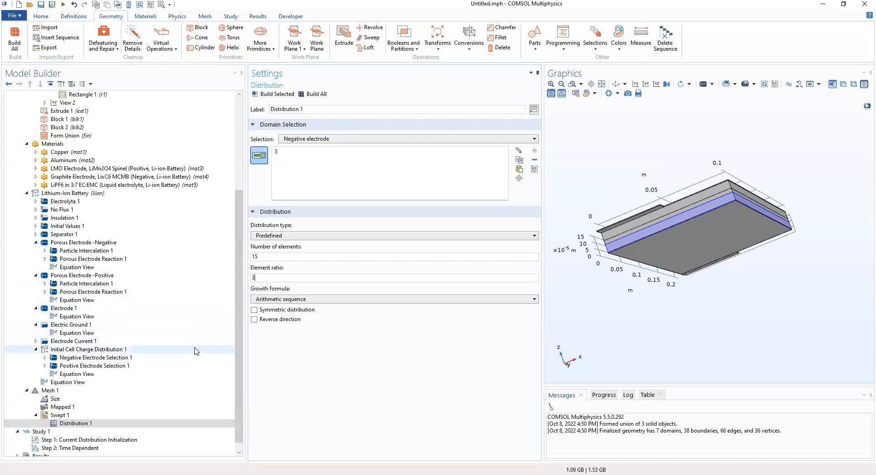
# Add a second Distribution to the Swept operation and assign it to the Separator domain
pyautogui.click(58, 415)
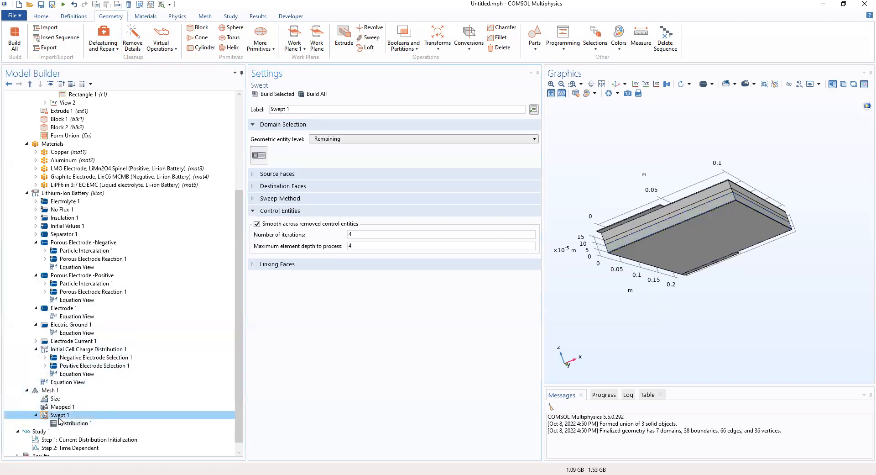
pyautogui.rightClick(58, 417)
pyautogui.click(96, 298)
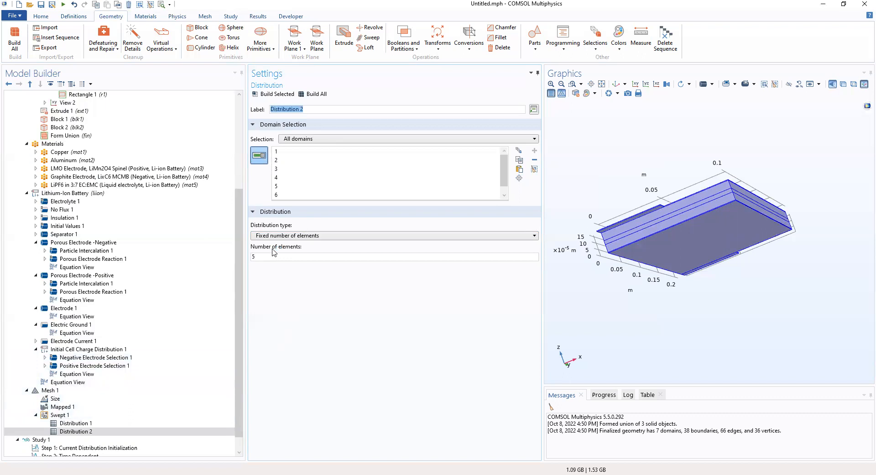
pyautogui.click(323, 139)
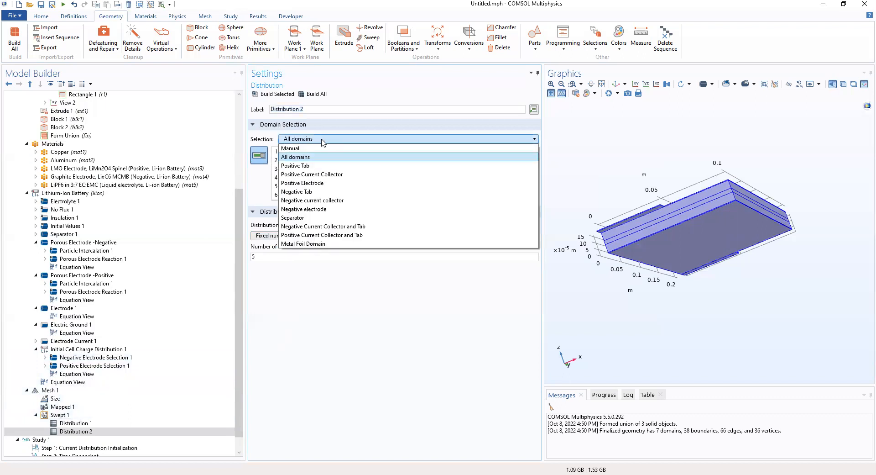
pyautogui.click(310, 218)
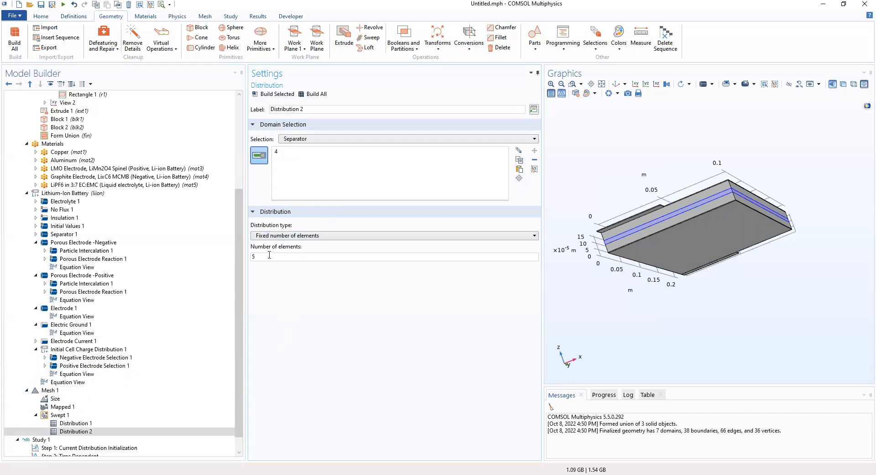
pyautogui.doubleClick(255, 257)
pyautogui.click(295, 236)
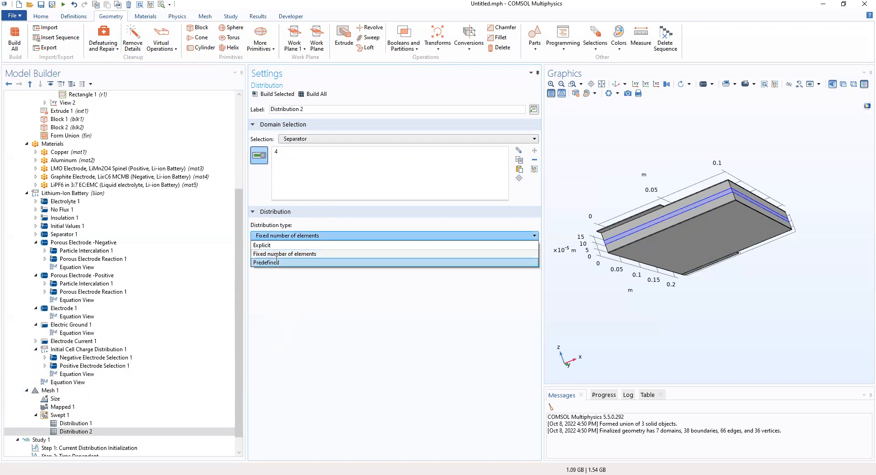
pyautogui.click(276, 262)
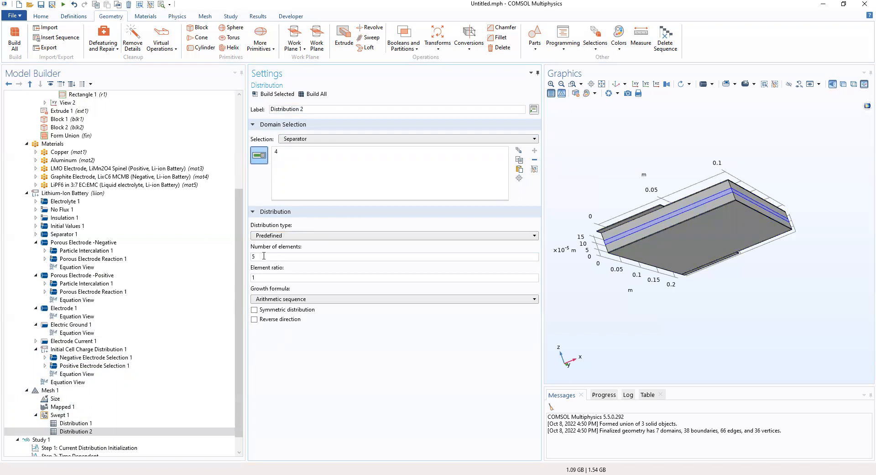
pyautogui.click(279, 236)
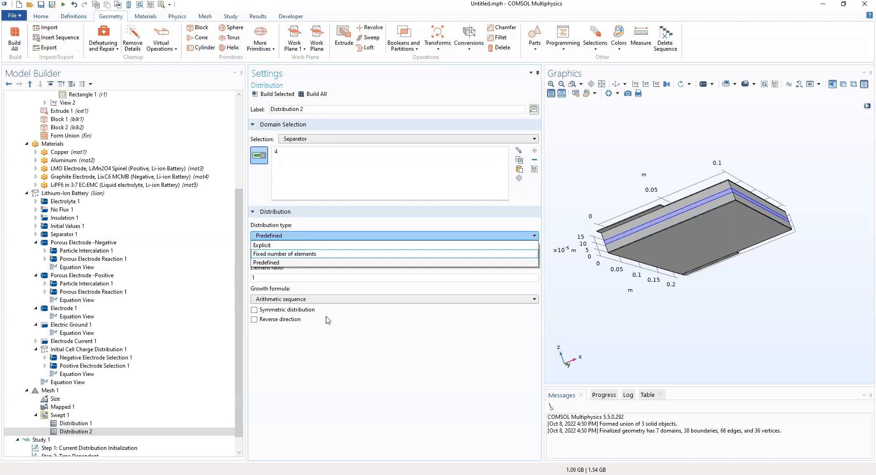
pyautogui.click(280, 254)
# Set the separator distribution's fixed number of elements to 4
pyautogui.doubleClick(279, 254)
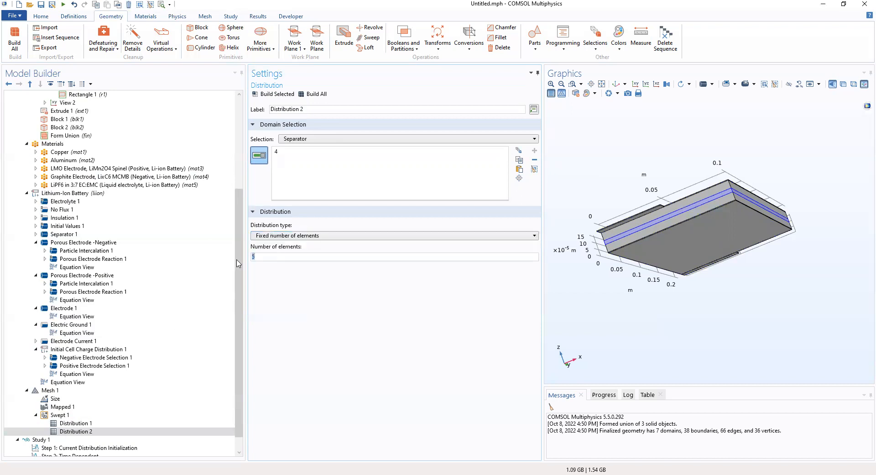
pyautogui.write('4')
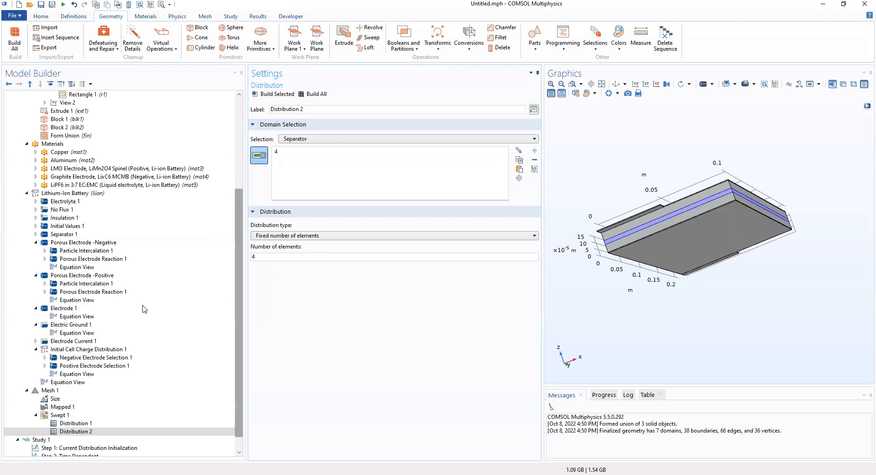
# Add a third Distribution to the Swept operation and assign it to the Positive Electrode domain
pyautogui.click(60, 416)
pyautogui.rightClick(61, 416)
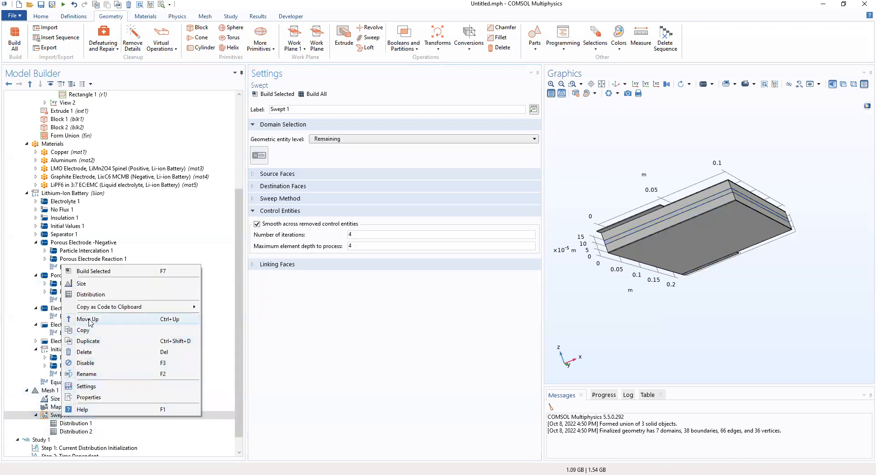
pyautogui.click(93, 294)
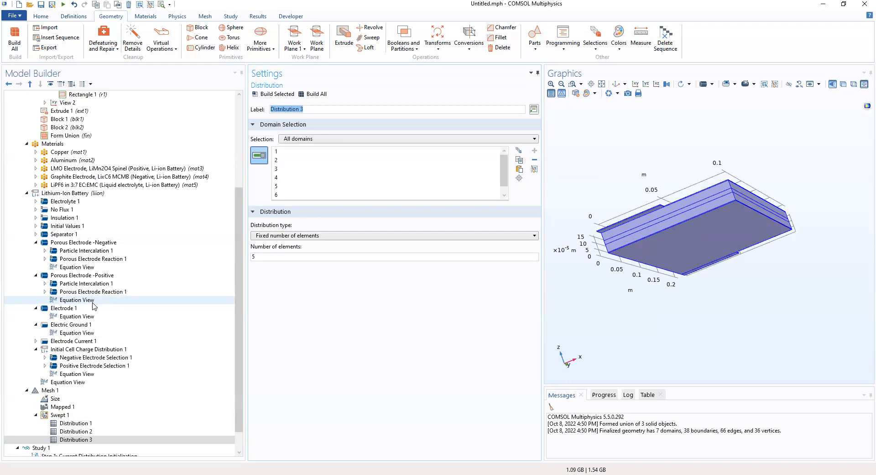
pyautogui.click(316, 140)
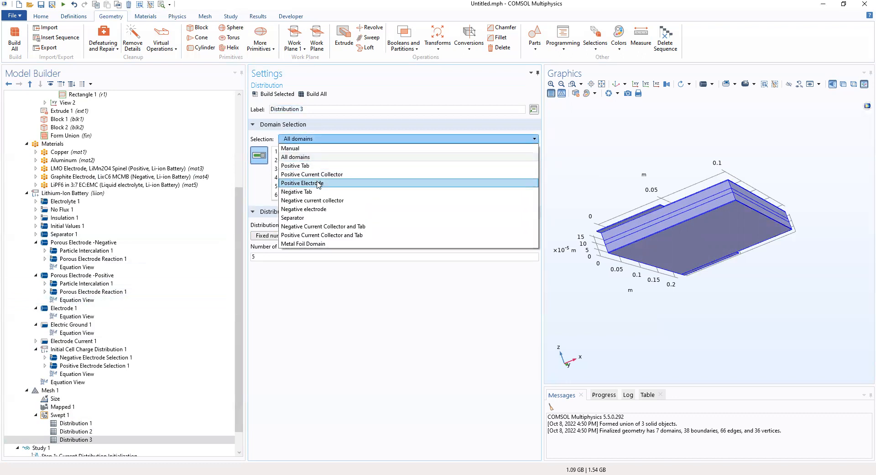
pyautogui.click(318, 183)
# Set the positive electrode distribution to Predefined with 15 elements, an element ratio of 3 and reverse direction
pyautogui.click(297, 235)
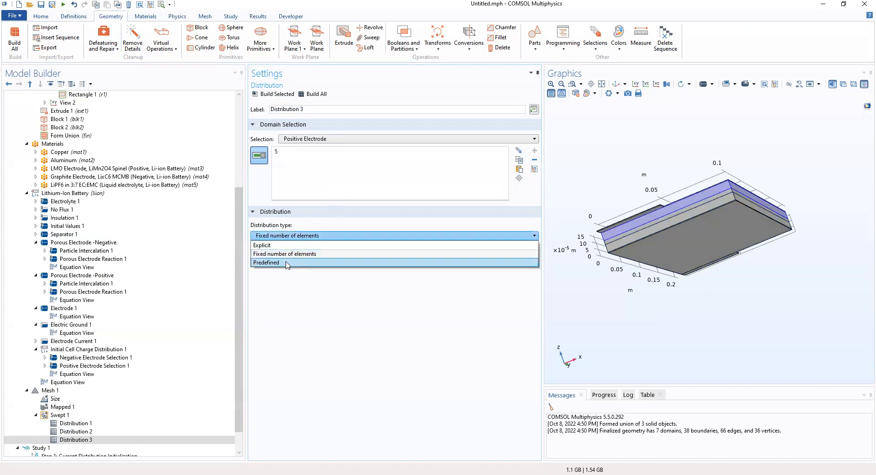
pyautogui.click(288, 263)
pyautogui.moveTo(261, 256); pyautogui.dragTo(244, 260)
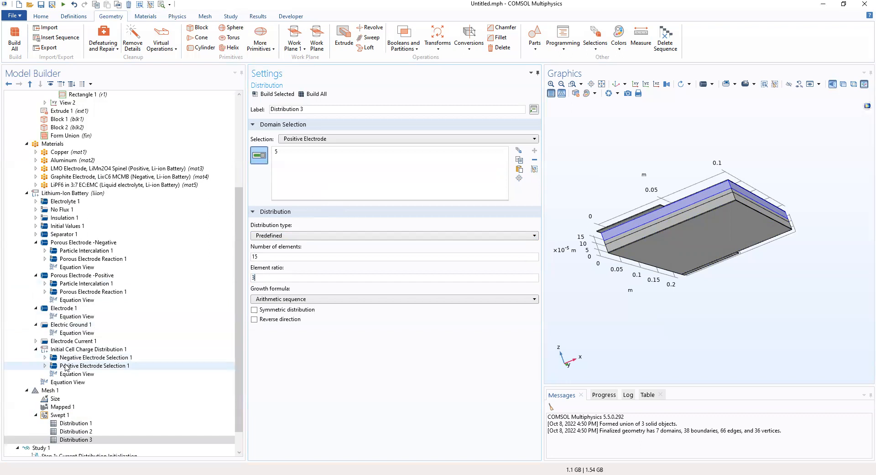
pyautogui.click(254, 319)
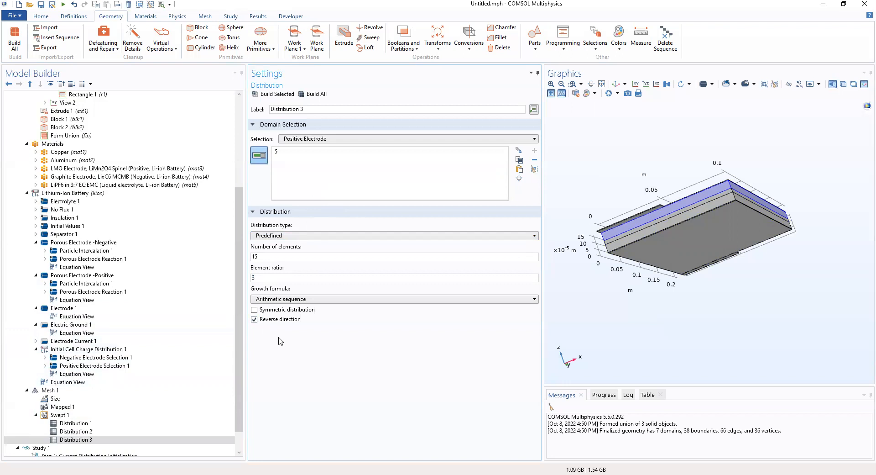
# Build the complete mesh and inspect it on the battery geometry from several sides
pyautogui.click(307, 97)
pyautogui.moveTo(698, 319); pyautogui.dragTo(768, 322)
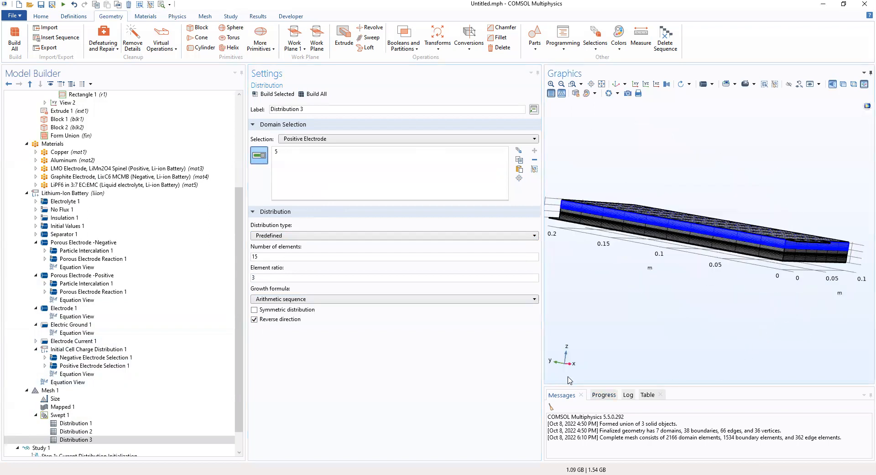
pyautogui.click(617, 85)
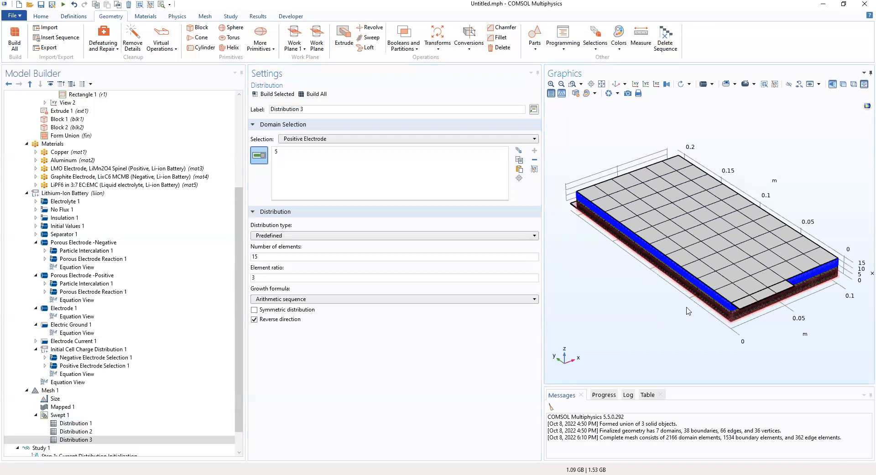
pyautogui.moveTo(687, 293); pyautogui.dragTo(483, 261)
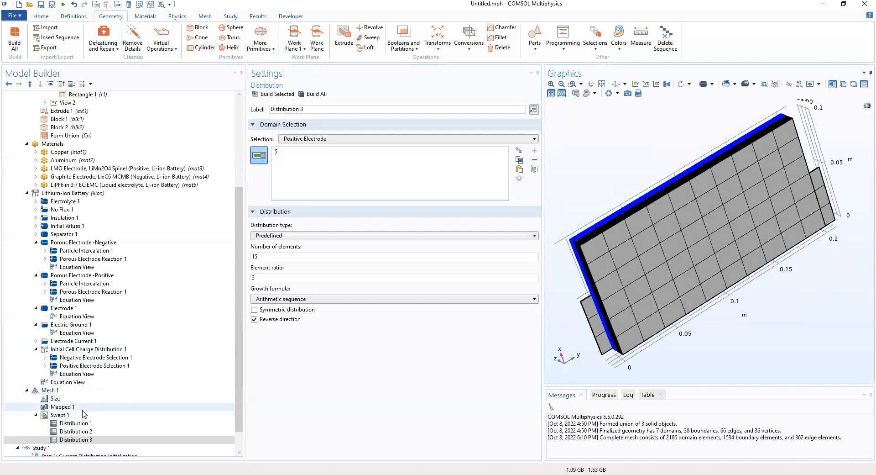
# Review the settings of the mesh Size, Mapped, Swept and three Distribution nodes against the built mesh
pyautogui.scroll(1, 66, 340)
pyautogui.scroll(-2, 67, 340)
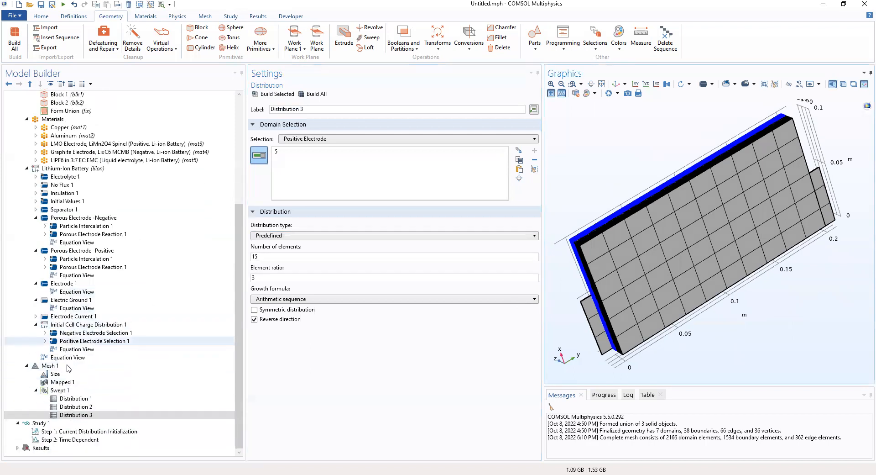
pyautogui.click(73, 406)
pyautogui.click(68, 398)
pyautogui.click(65, 392)
pyautogui.click(63, 382)
pyautogui.click(56, 374)
pyautogui.click(63, 383)
pyautogui.click(64, 390)
pyautogui.click(69, 399)
pyautogui.click(71, 407)
pyautogui.click(72, 415)
pyautogui.moveTo(647, 360); pyautogui.dragTo(679, 328)
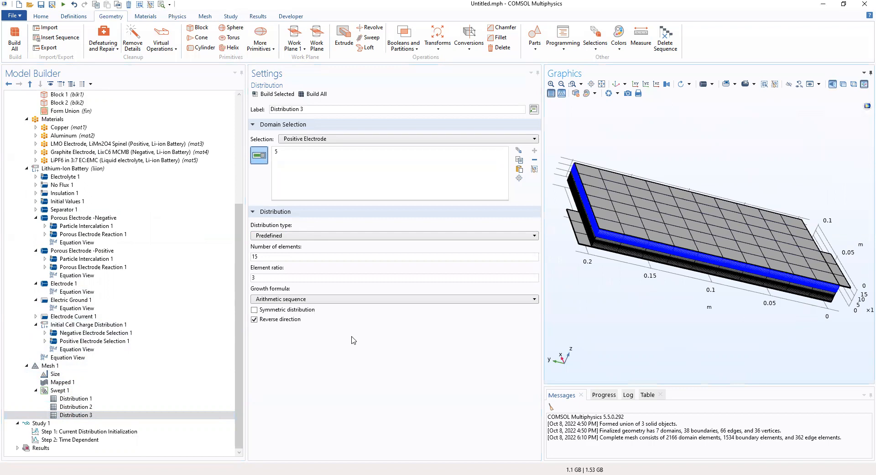
# Open the Study 1 settings and inspect the meshed battery from different angles
pyautogui.click(43, 423)
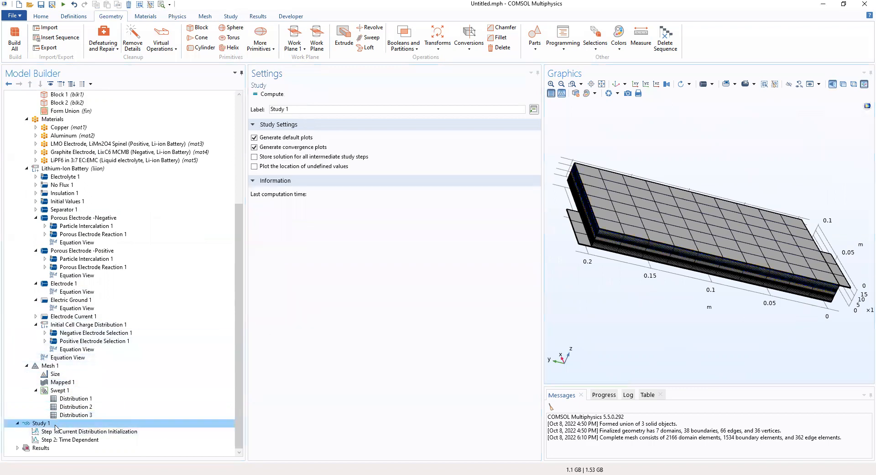
pyautogui.scroll(2, 65, 434)
pyautogui.scroll(-2, 64, 434)
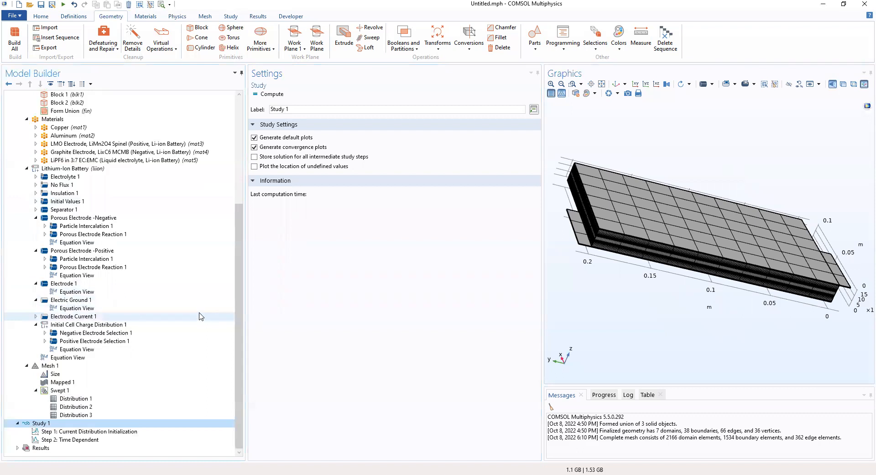
pyautogui.moveTo(667, 324); pyautogui.dragTo(648, 272)
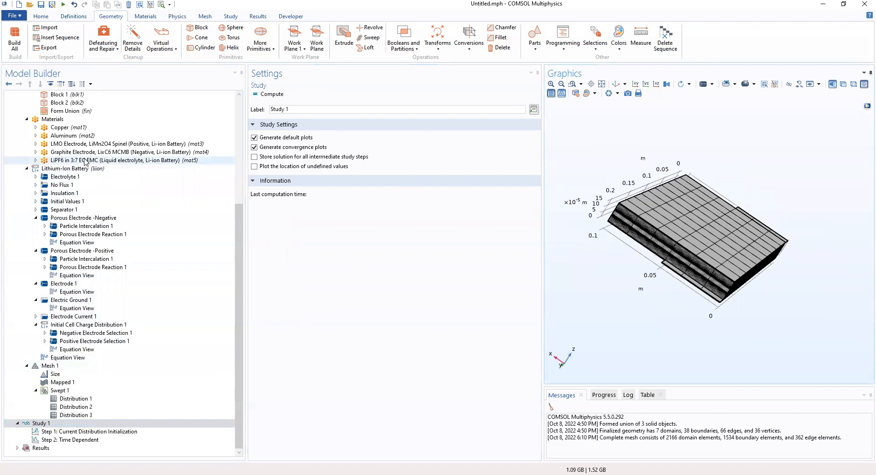
pyautogui.moveTo(638, 277); pyautogui.dragTo(728, 354)
pyautogui.moveTo(632, 316); pyautogui.dragTo(609, 318)
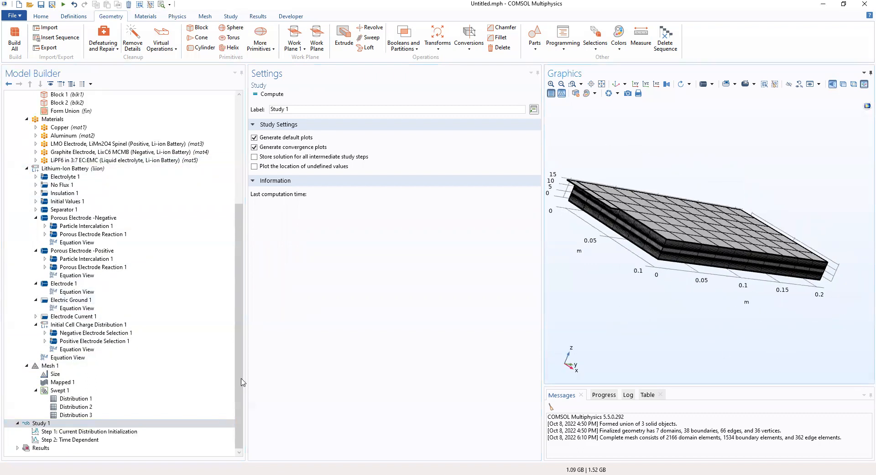